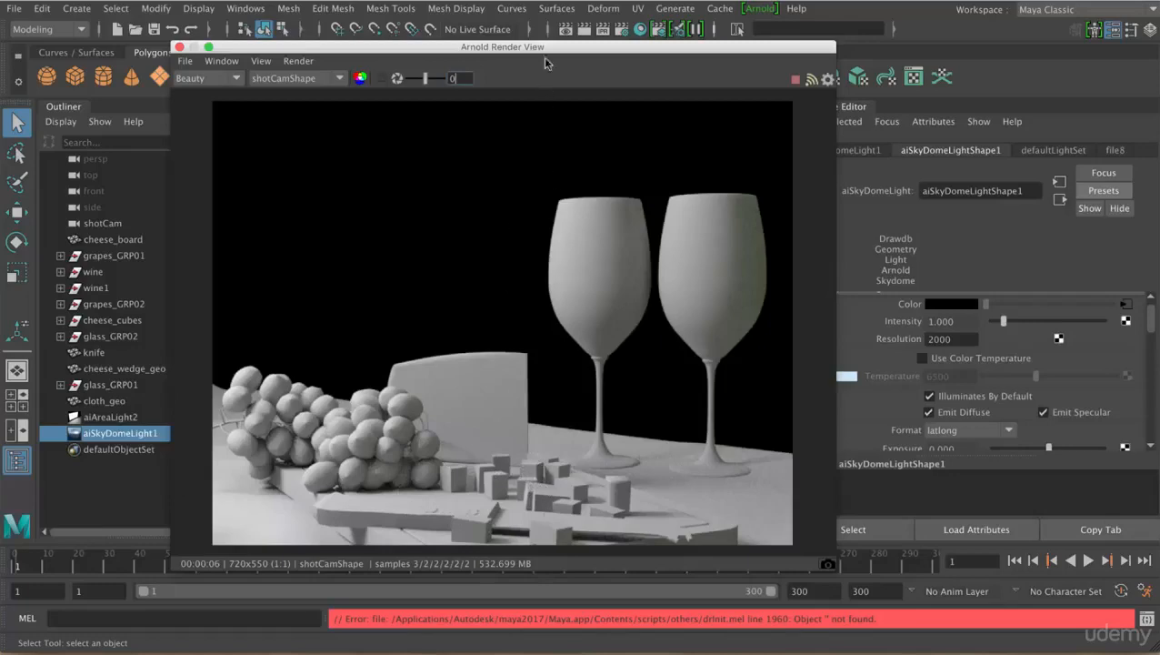
- Close the Arnold render window and select the grape bunch farthest from the wine glasses in the viewport
{"action": "left_click_drag", "start_coordinate": [549, 48], "coordinate": [658, 48]}
{"action": "left_click", "coordinate": [288, 44]}
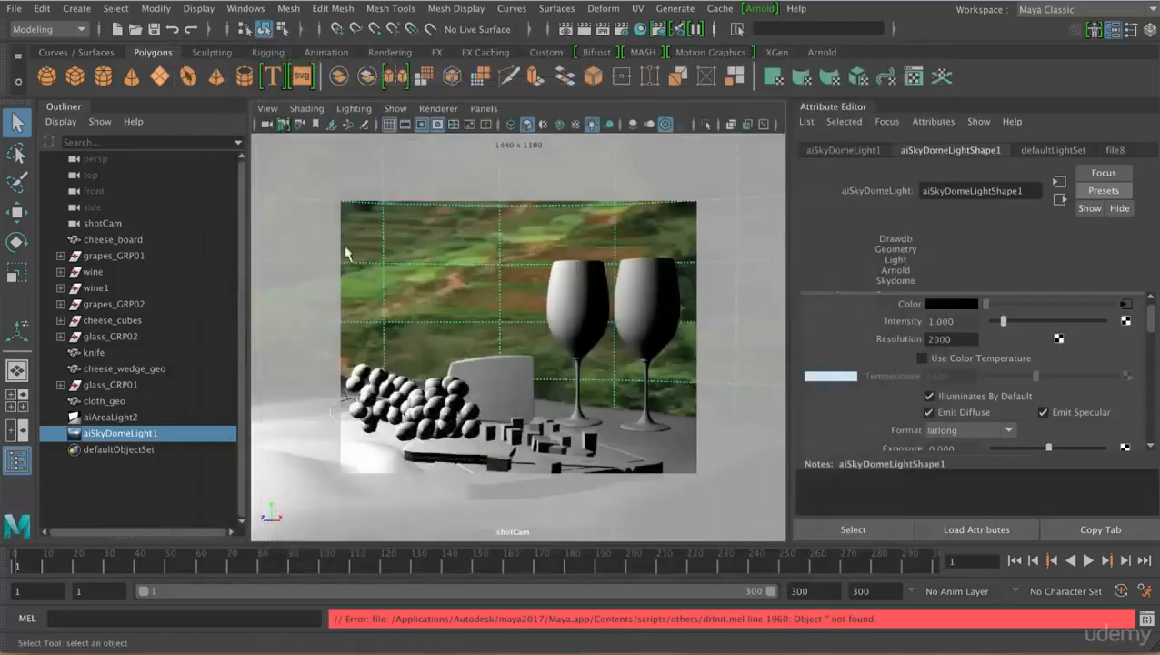
{"action": "left_click", "coordinate": [372, 371]}
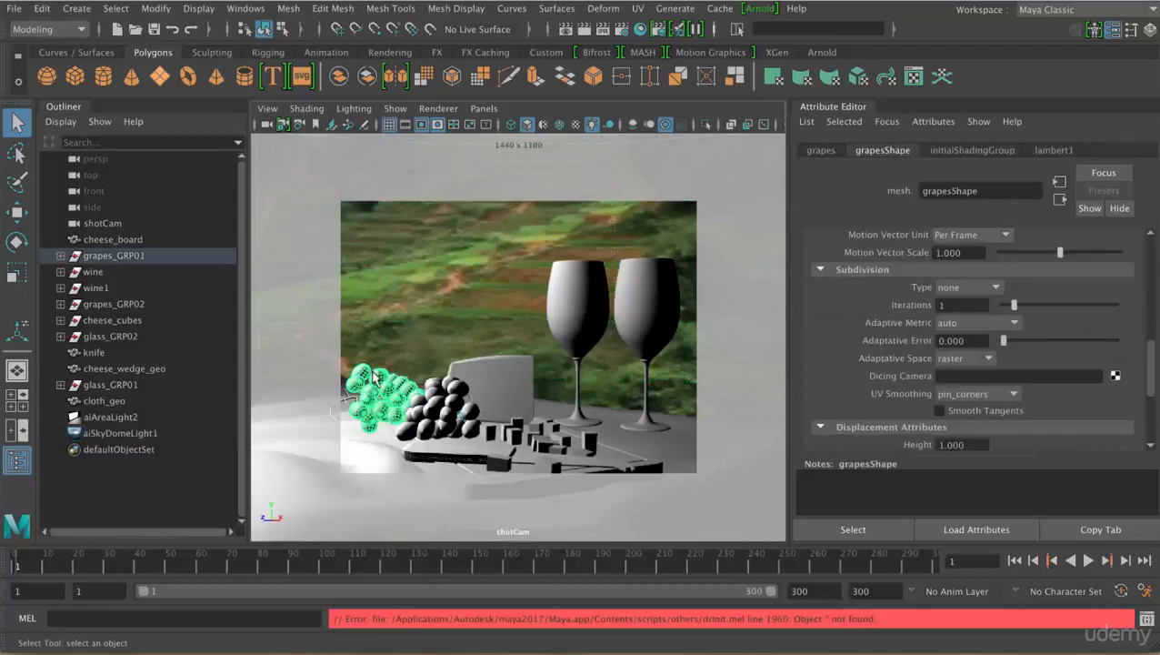
- Reopen the Arnold render view, restrict rendering to a crop region around both grape bunches, and uncover the grapes in the viewport
{"action": "left_click", "coordinate": [759, 9]}
{"action": "left_click", "coordinate": [801, 37]}
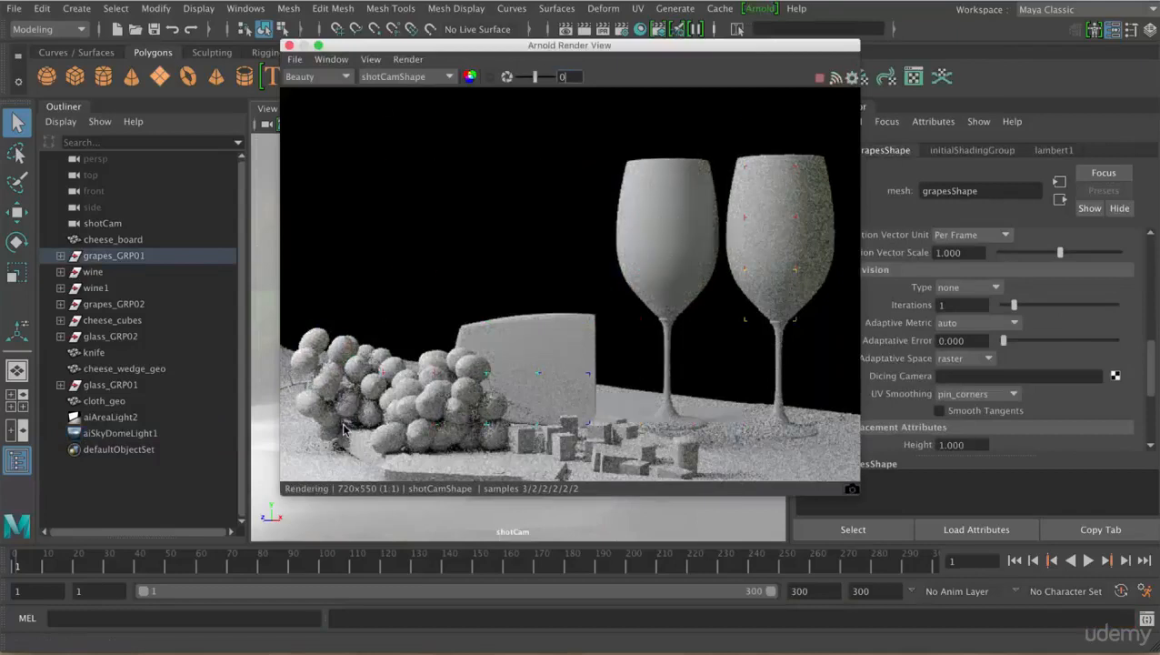
{"action": "left_click", "coordinate": [490, 76]}
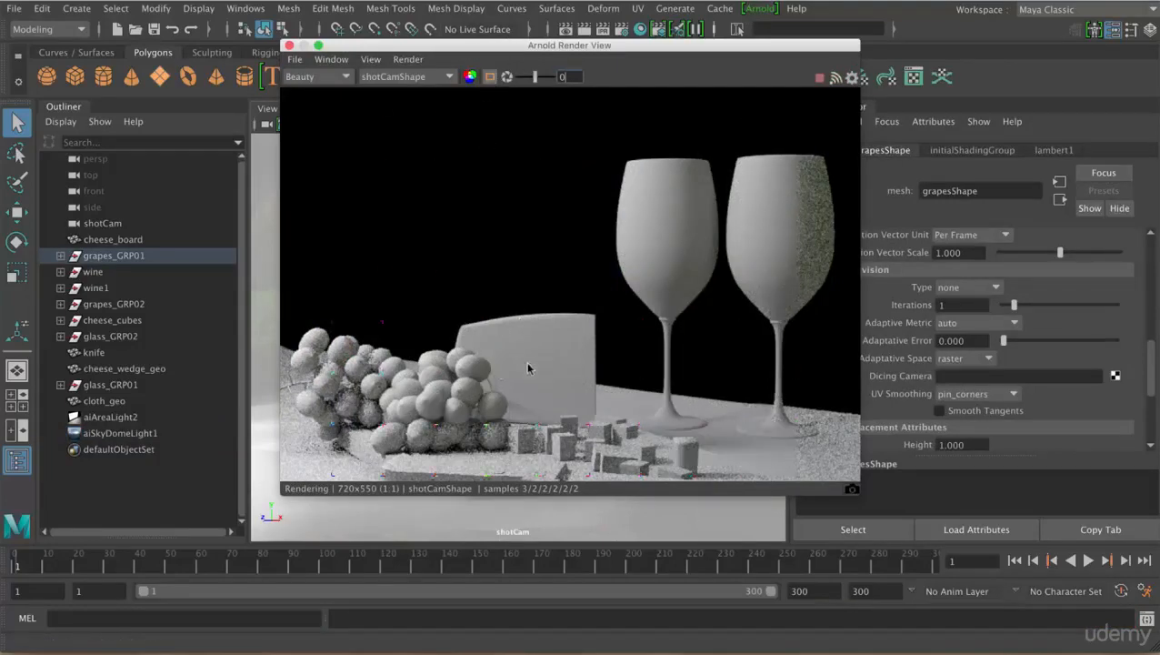
{"action": "left_click_drag", "start_coordinate": [289, 301], "coordinate": [525, 471]}
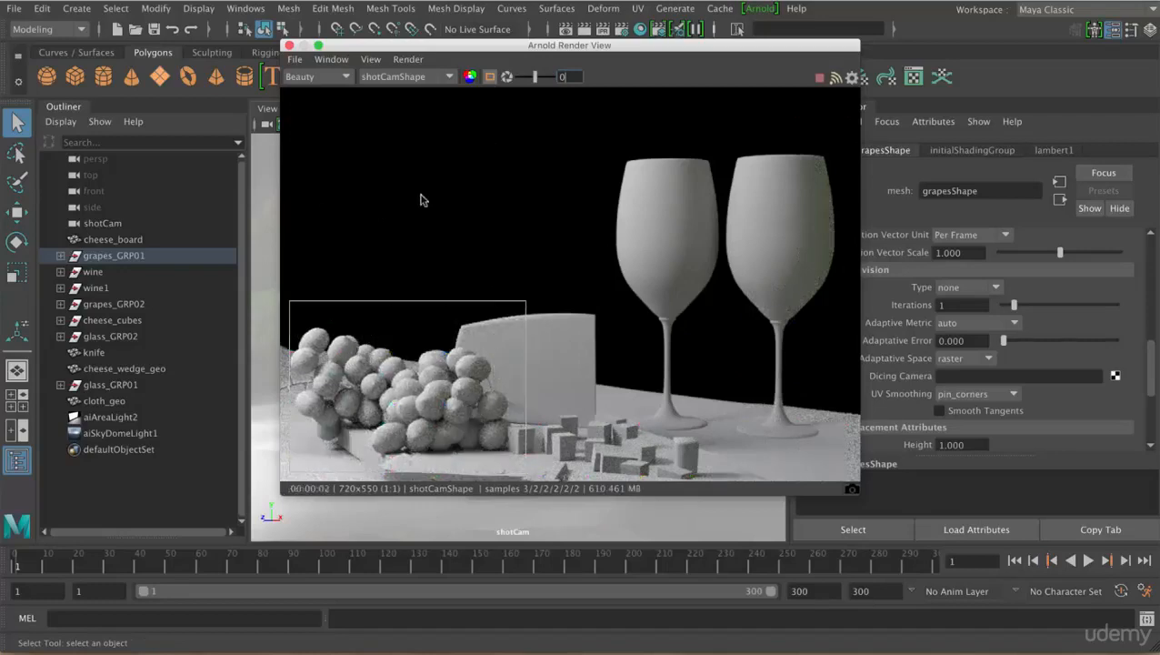
{"action": "left_click_drag", "start_coordinate": [432, 45], "coordinate": [621, 29]}
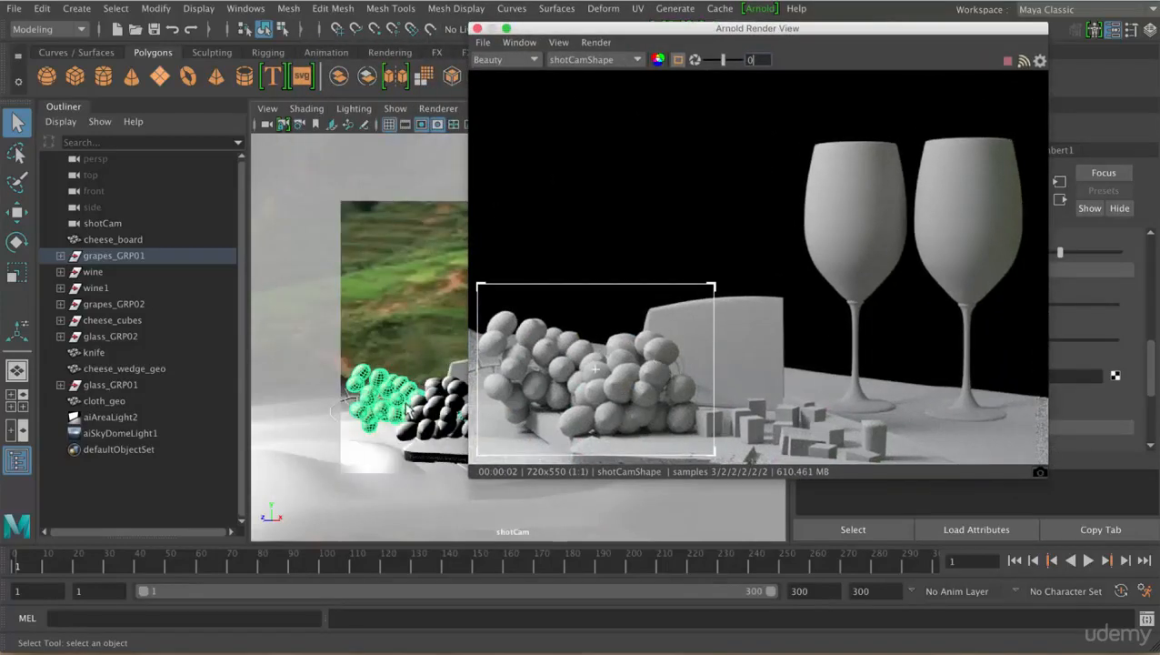
- Try to switch the selected grapes to unsmoothed display, and restore the render exposure to 0
{"action": "left_click", "coordinate": [387, 380]}
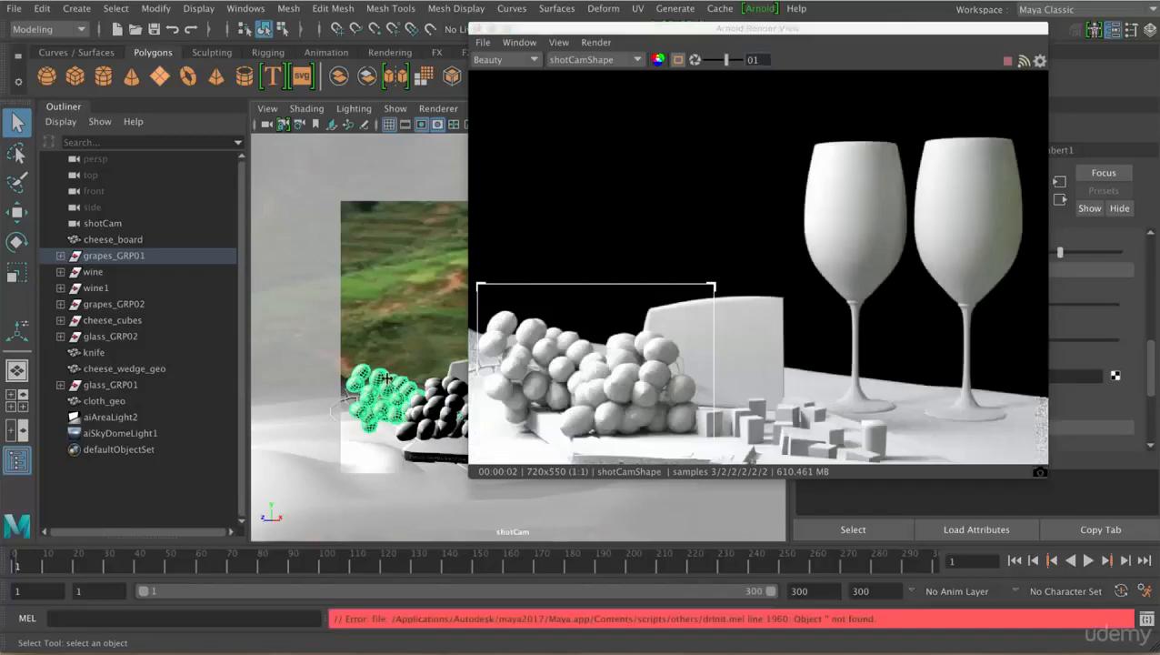
{"action": "key", "text": "1"}
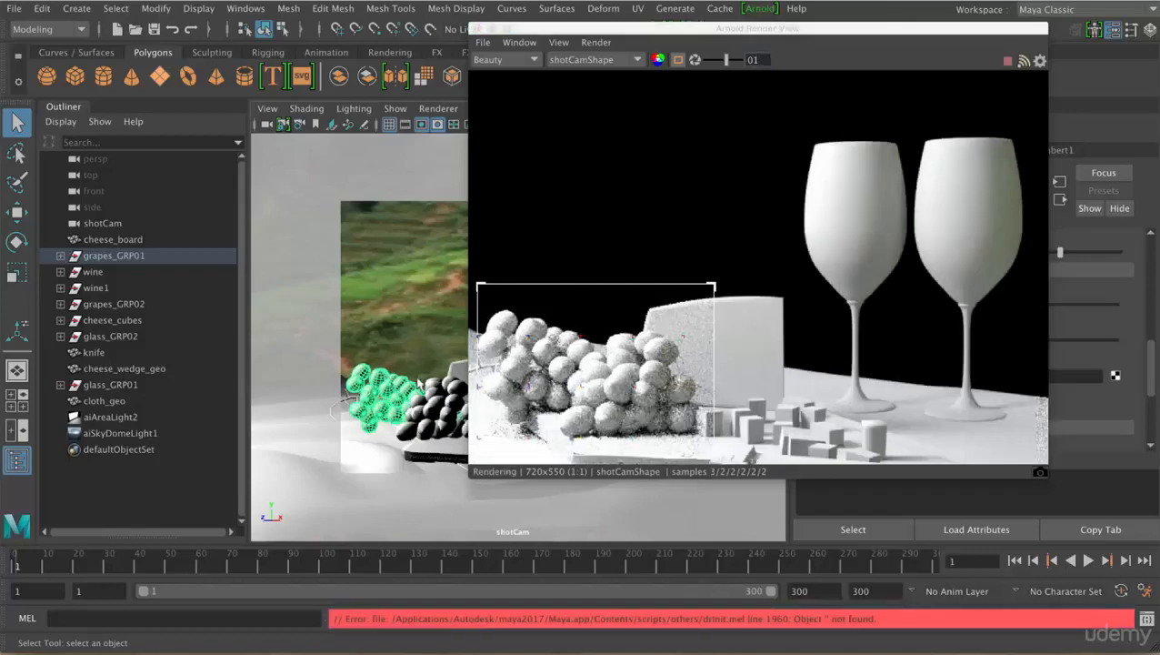
{"action": "left_click", "coordinate": [520, 43]}
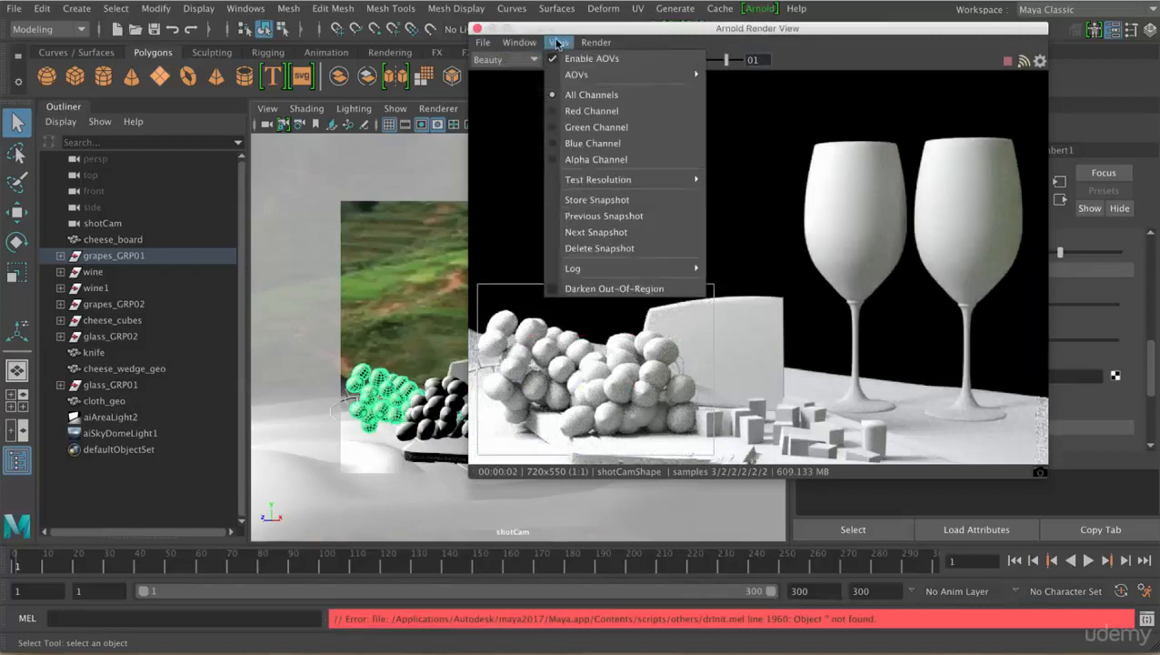
{"action": "left_click", "coordinate": [790, 39]}
{"action": "left_click", "coordinate": [696, 62]}
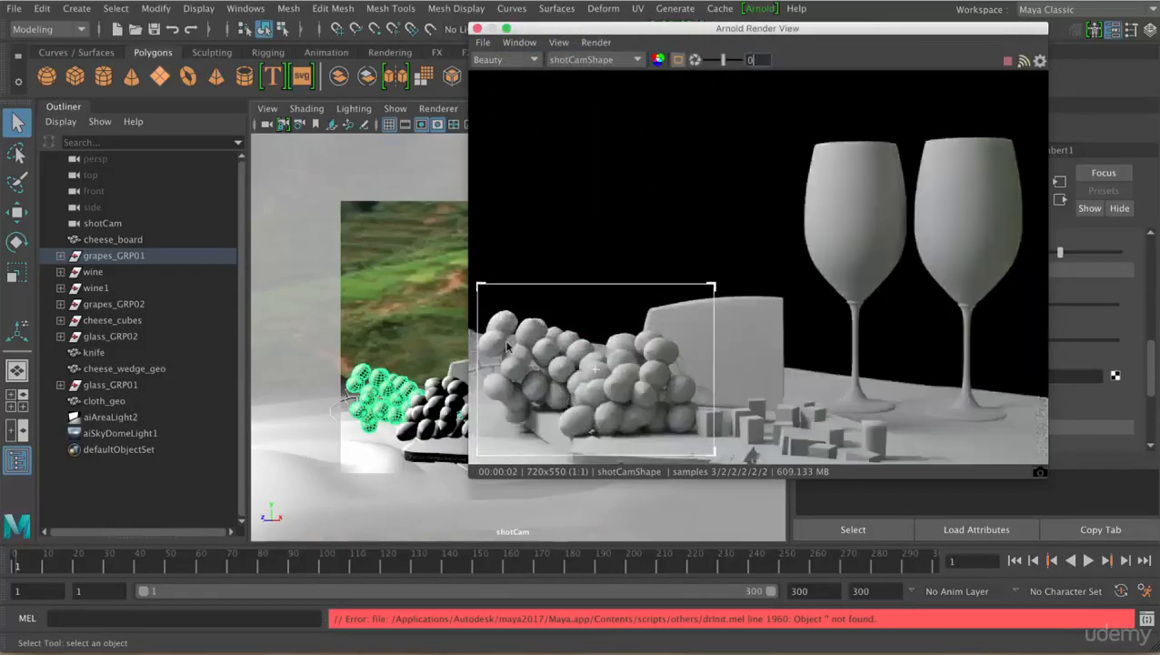
{"action": "left_click", "coordinate": [381, 382]}
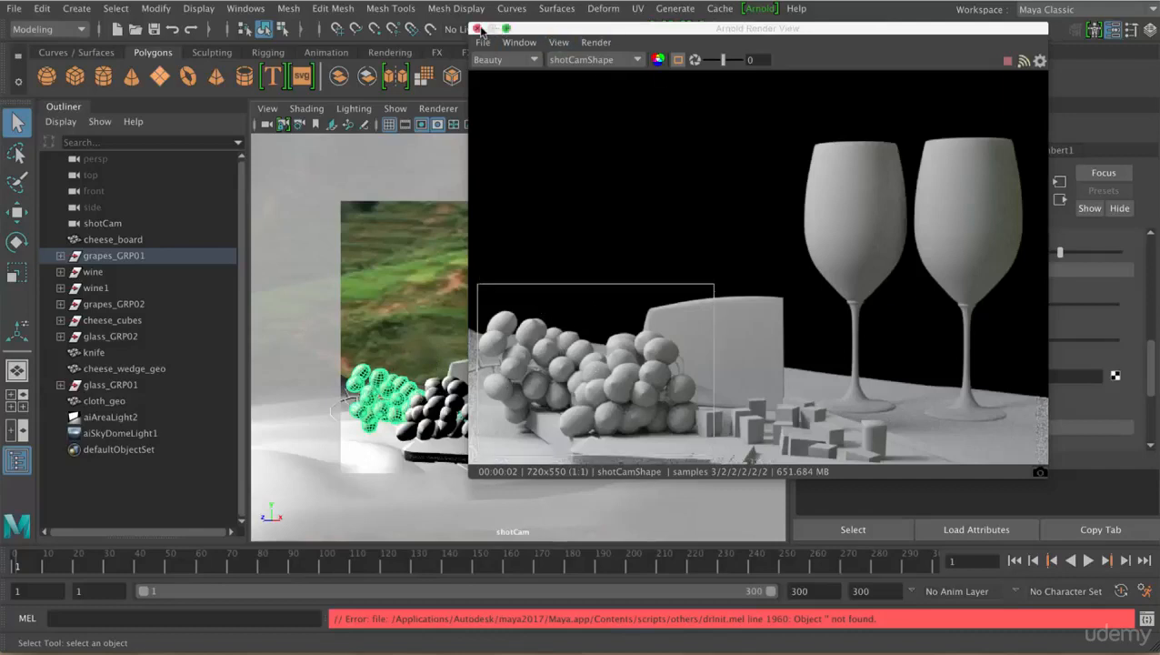
- Turn off the render crop region, close the Arnold render window and clear the selection
{"action": "left_click", "coordinate": [678, 59]}
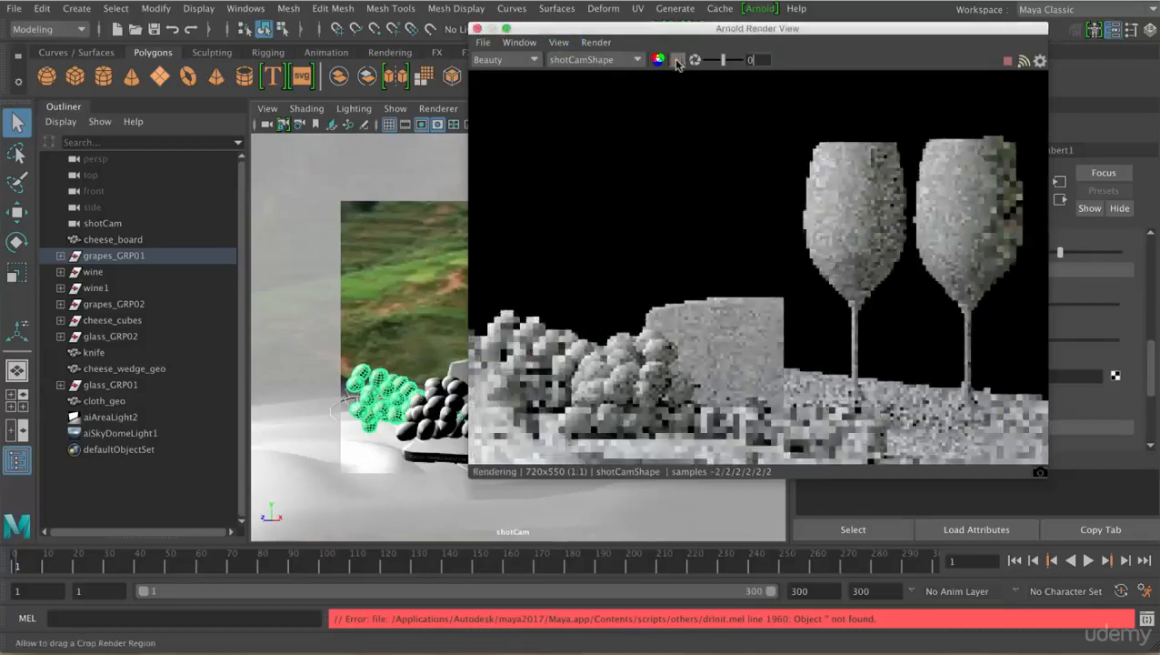
{"action": "left_click", "coordinate": [477, 29]}
{"action": "left_click", "coordinate": [506, 300]}
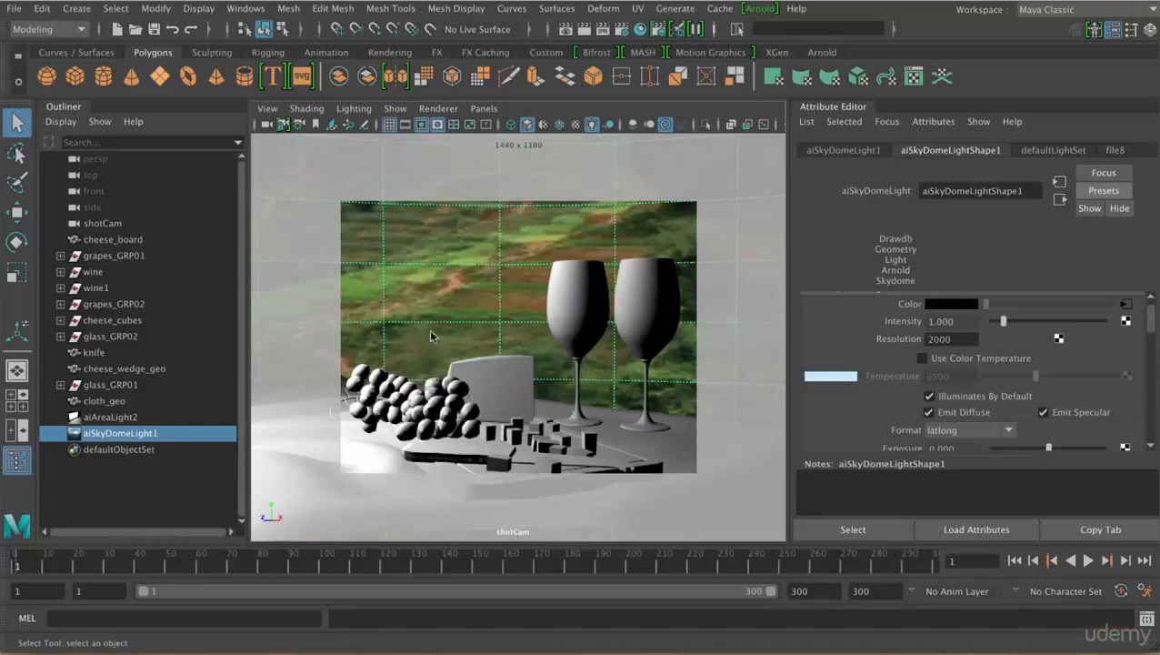
{"action": "left_click", "coordinate": [217, 468]}
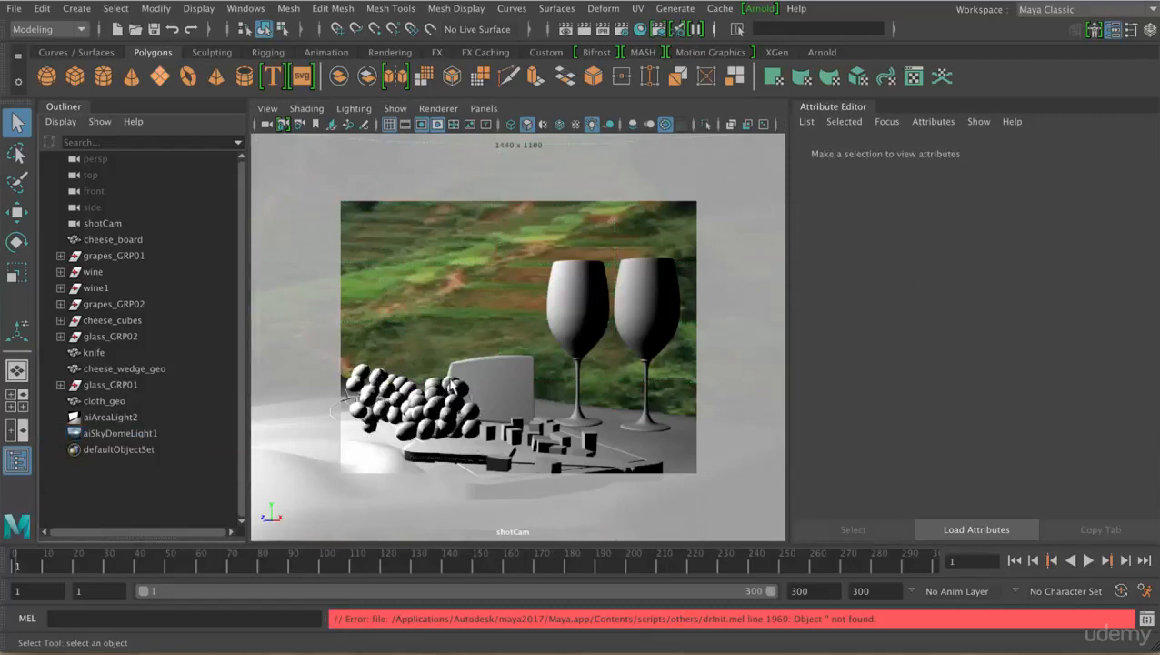
- Select the cheese cube at the glass-side end of the board and reopen the Arnold render view beside its attributes
{"action": "left_click", "coordinate": [587, 446]}
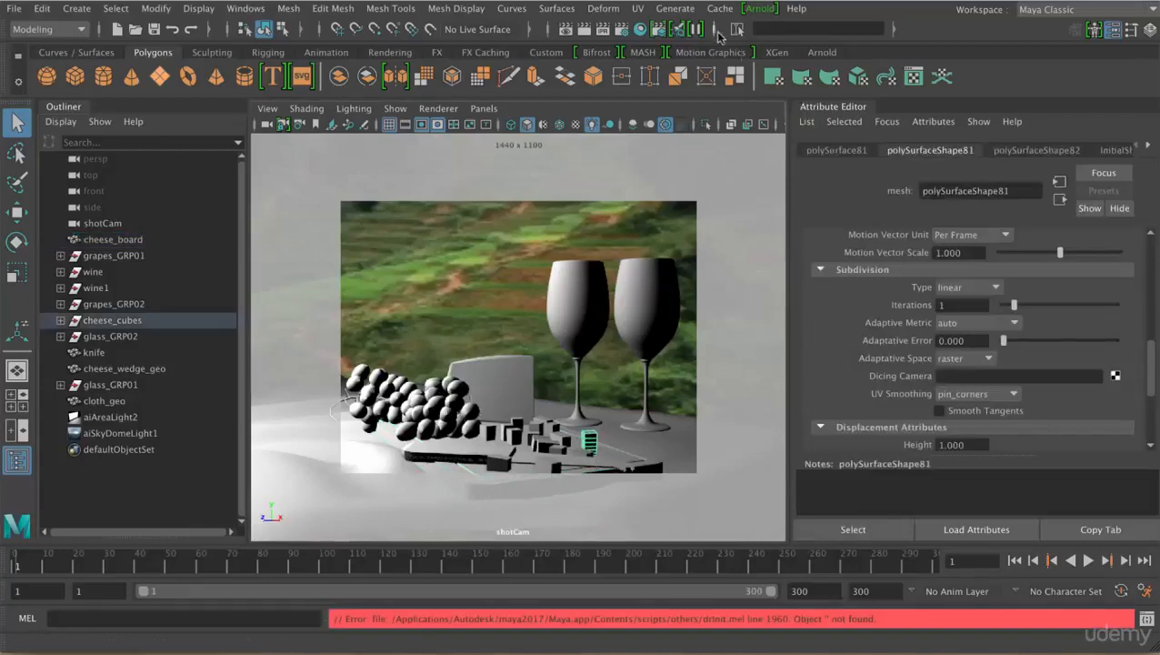
{"action": "left_click", "coordinate": [759, 8]}
{"action": "left_click", "coordinate": [778, 38]}
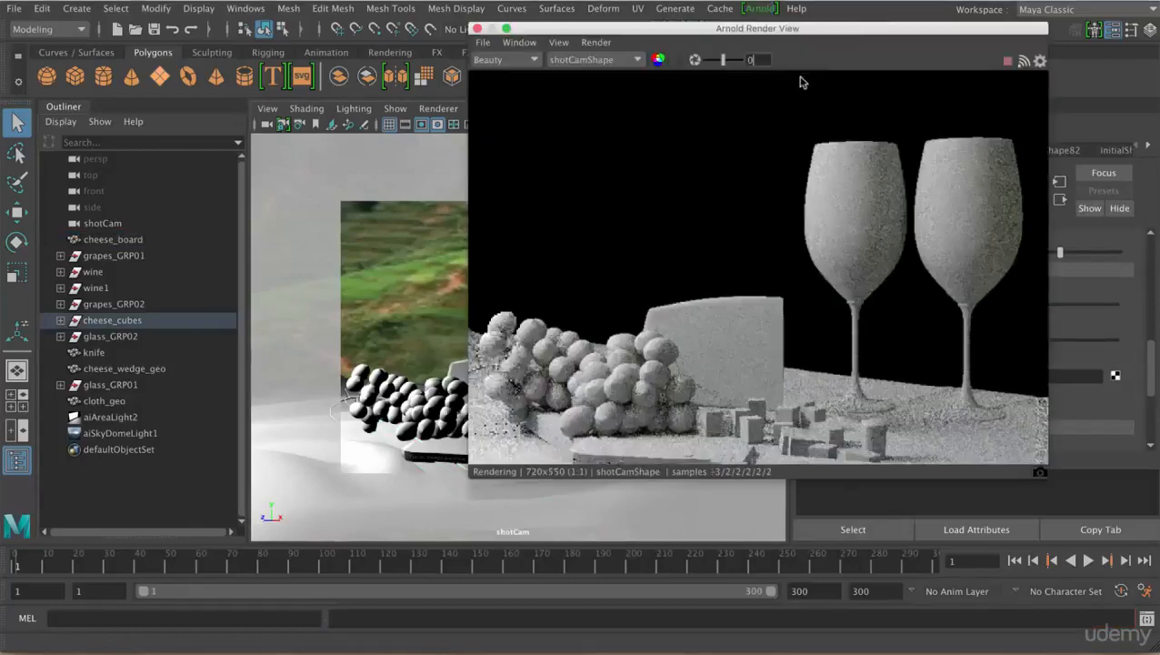
{"action": "left_click_drag", "start_coordinate": [792, 39], "coordinate": [382, 79]}
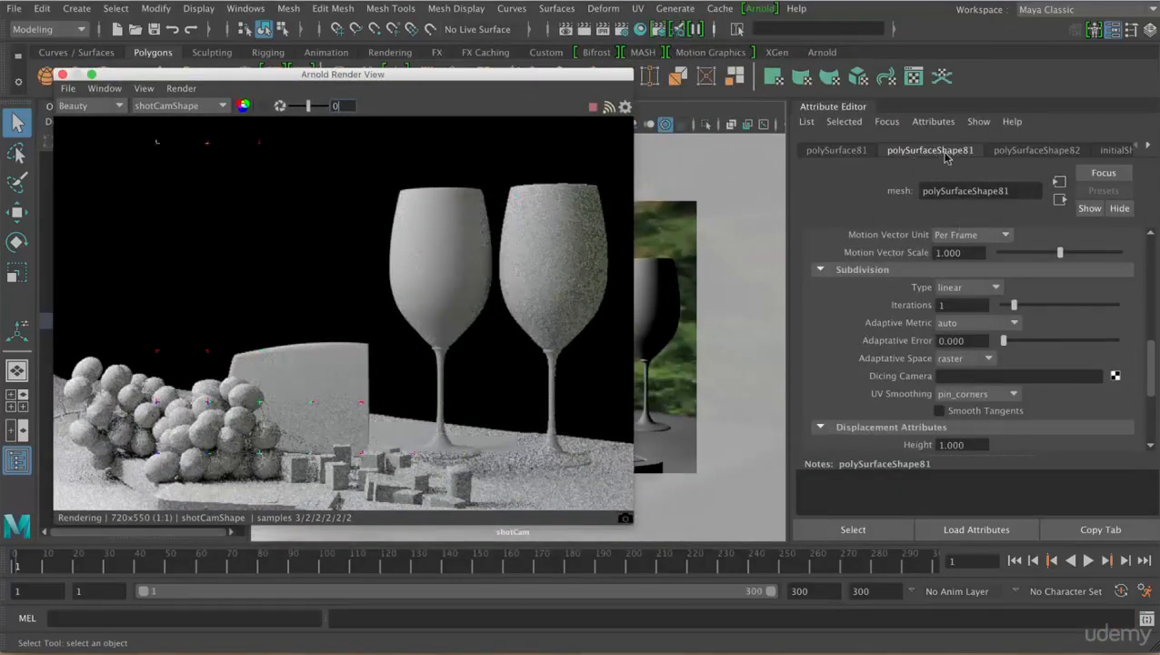
- Set the subdivision type to none in the Arnold attributes of the selected cheese cube's shape
{"action": "left_click", "coordinate": [838, 152]}
{"action": "left_click", "coordinate": [909, 153]}
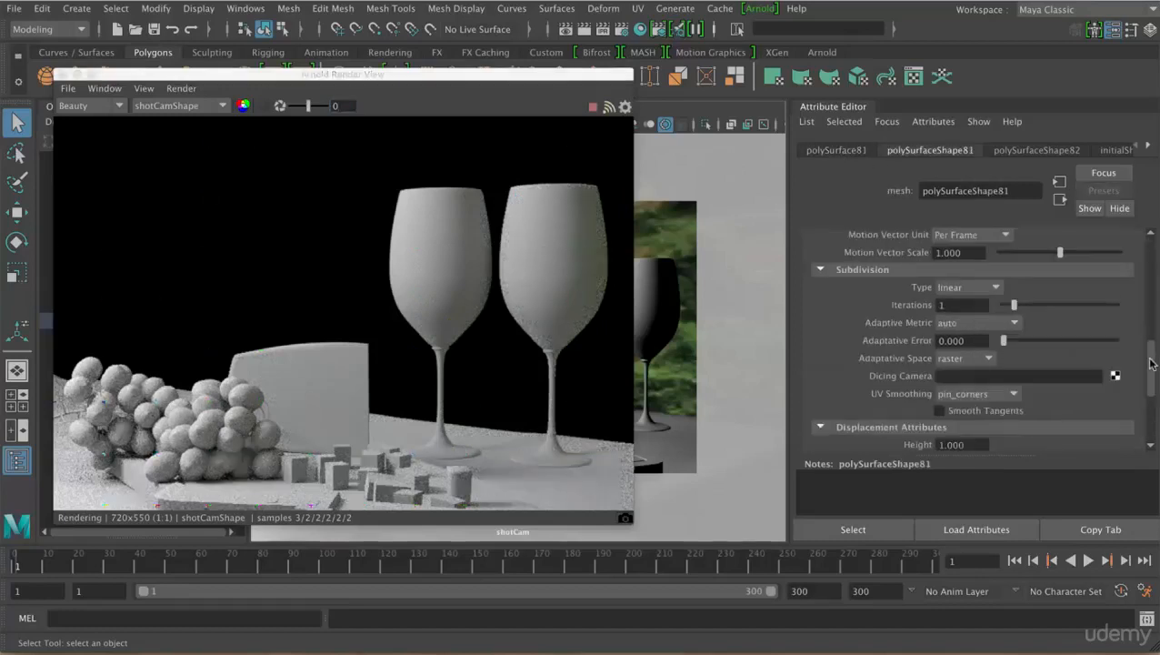
{"action": "left_click_drag", "start_coordinate": [1150, 361], "coordinate": [1153, 259]}
{"action": "left_click", "coordinate": [866, 364]}
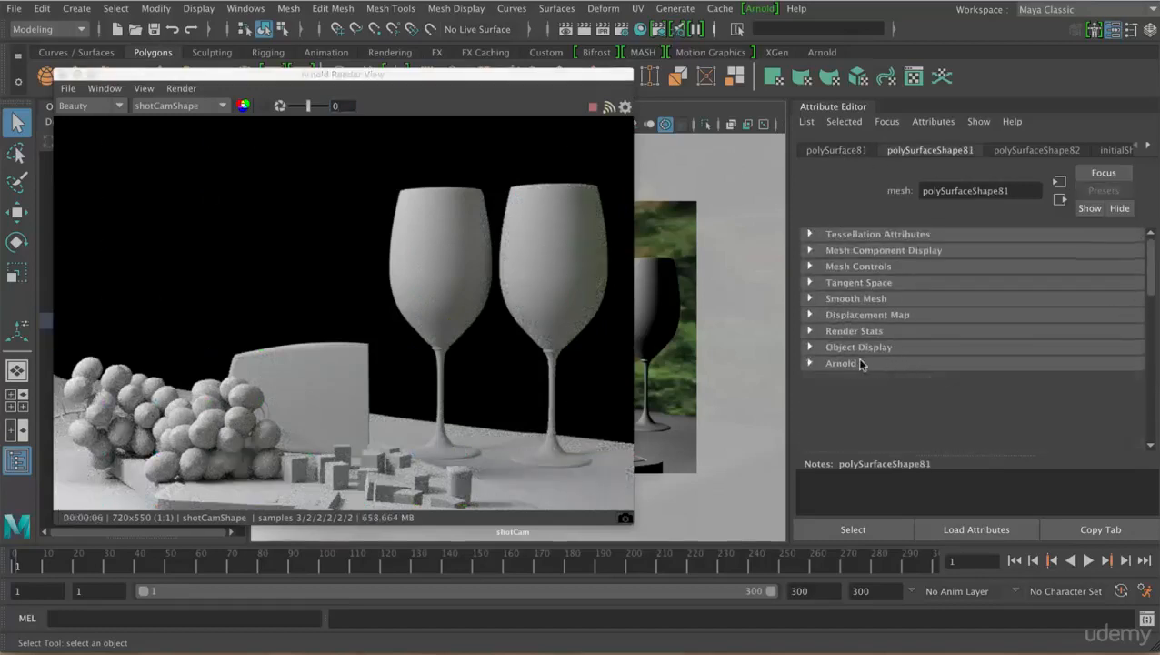
{"action": "left_click", "coordinate": [994, 368]}
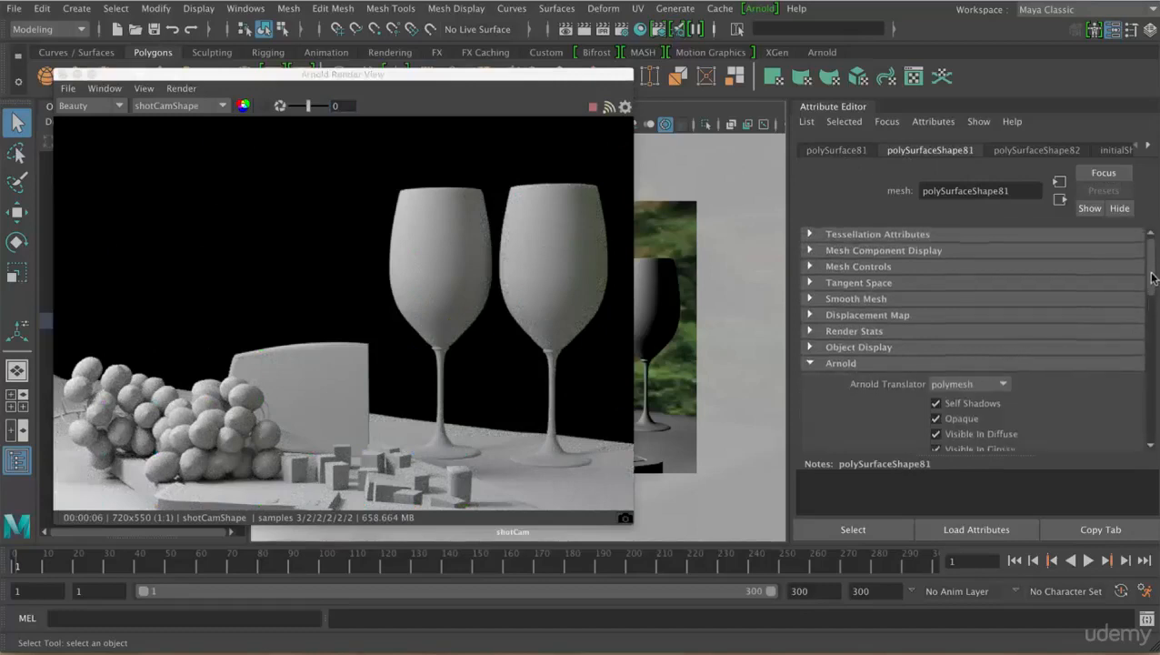
{"action": "scroll", "coordinate": [1143, 372], "scroll_direction": "down", "scroll_amount": 5}
{"action": "scroll", "coordinate": [1144, 372], "scroll_direction": "down", "scroll_amount": 1}
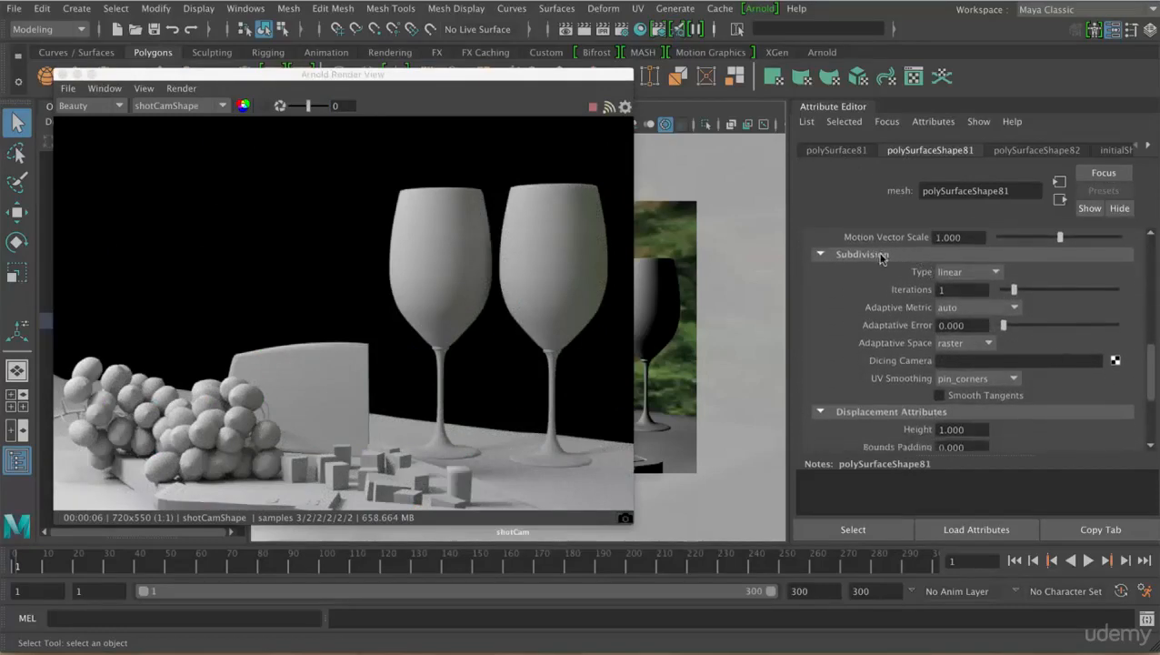
{"action": "left_click", "coordinate": [985, 274]}
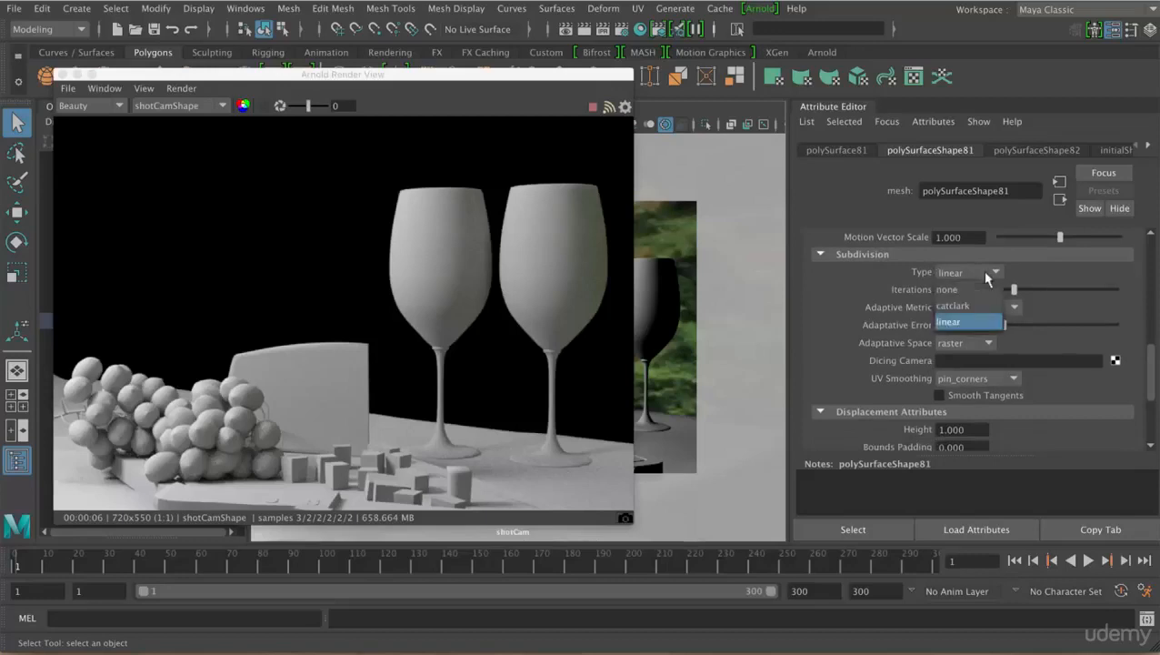
{"action": "left_click", "coordinate": [987, 293]}
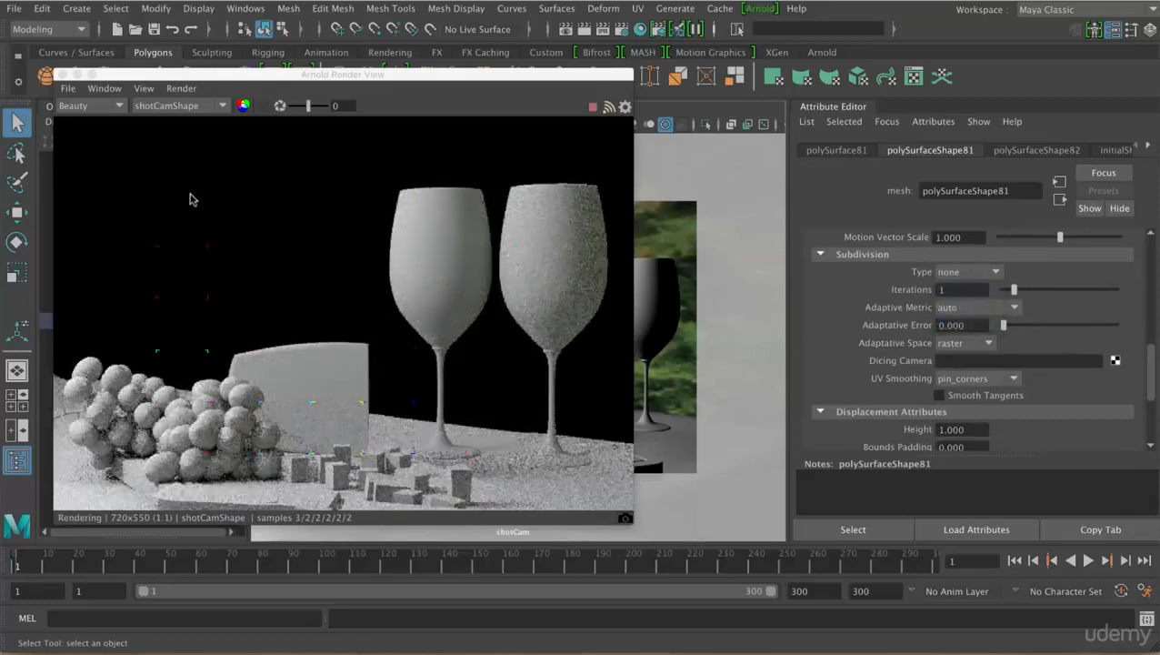
- Restrict rendering to a crop region around the selected cheese cube and set its subdivision type to catclark
{"action": "left_click", "coordinate": [266, 108]}
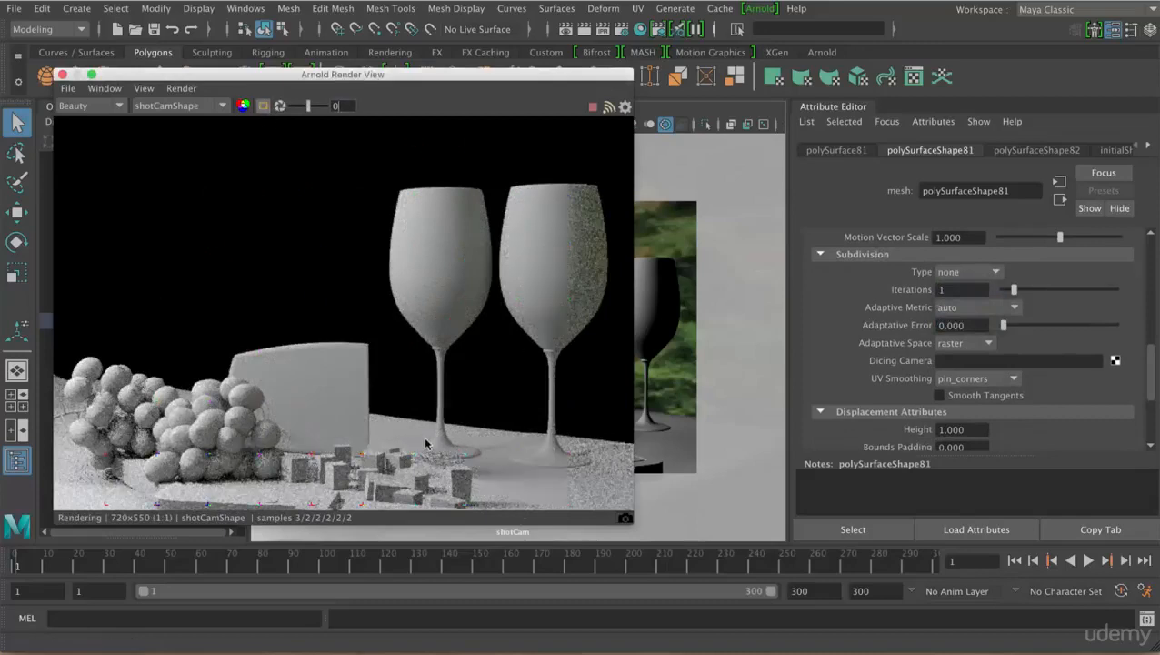
{"action": "left_click_drag", "start_coordinate": [422, 434], "coordinate": [489, 509]}
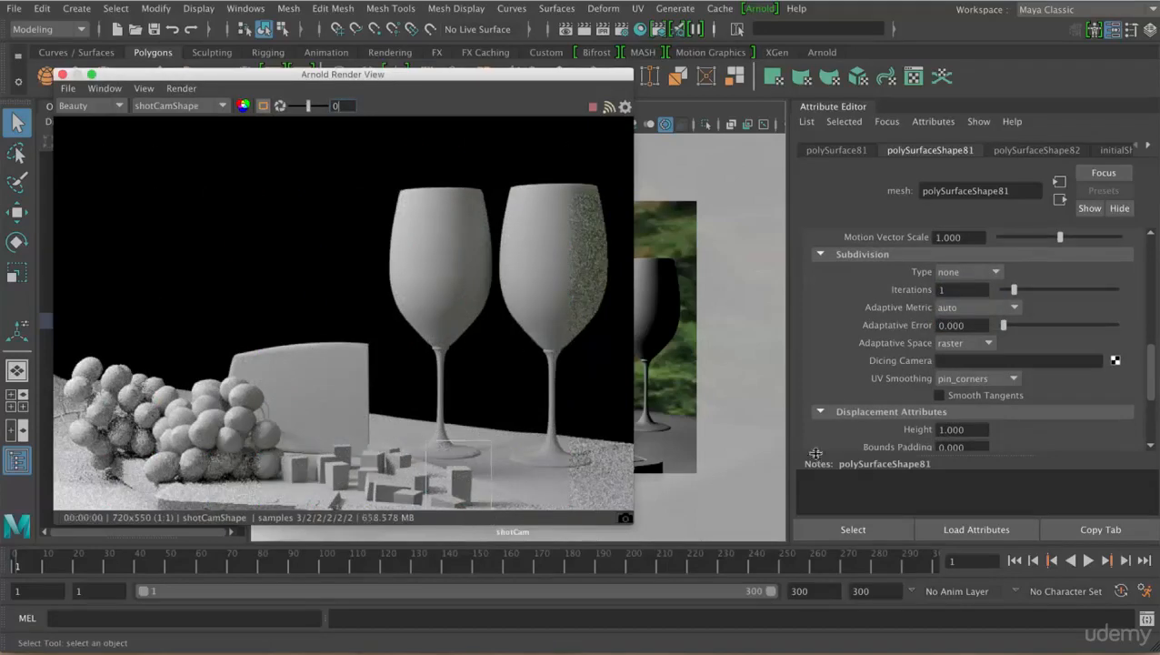
{"action": "left_click", "coordinate": [975, 272]}
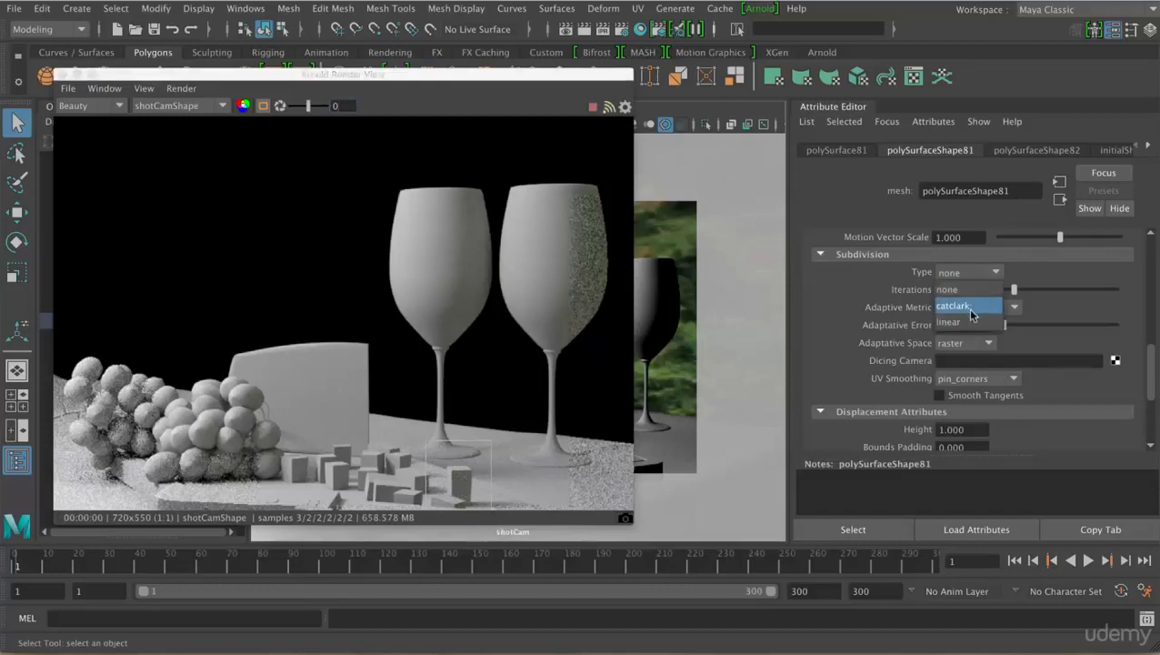
{"action": "left_click", "coordinate": [967, 307]}
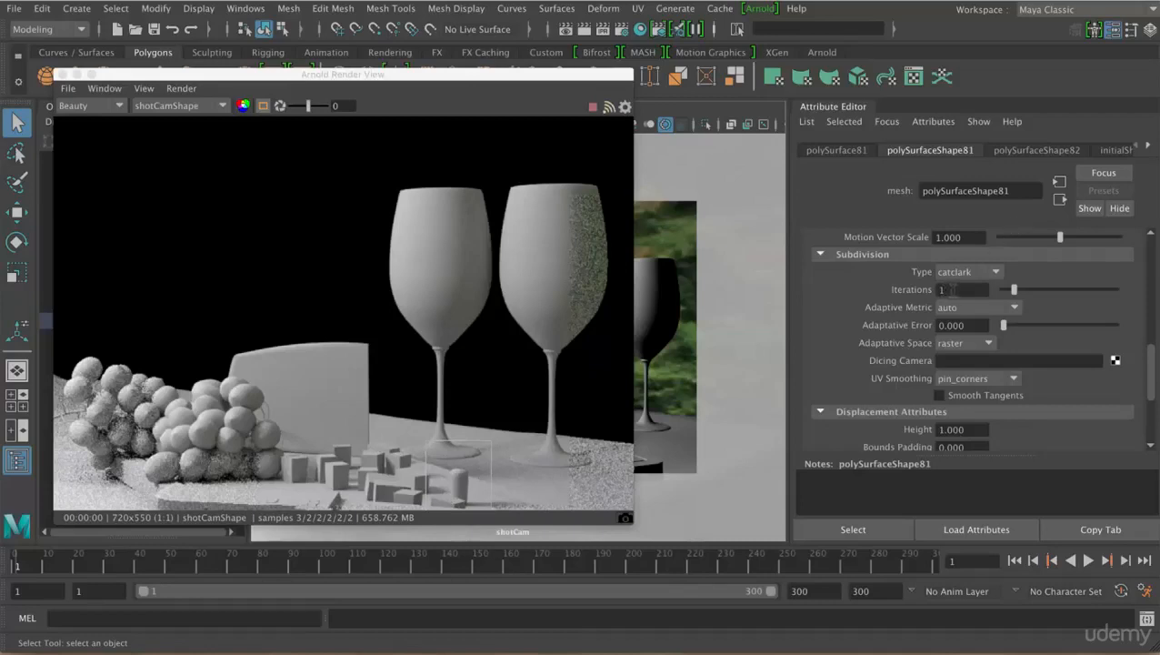
- Try higher subdivision iterations on the cheese cube, including 2, and return the iterations to 1
{"action": "left_click_drag", "start_coordinate": [1017, 293], "coordinate": [1035, 291]}
{"action": "left_click_drag", "start_coordinate": [1036, 297], "coordinate": [1020, 293]}
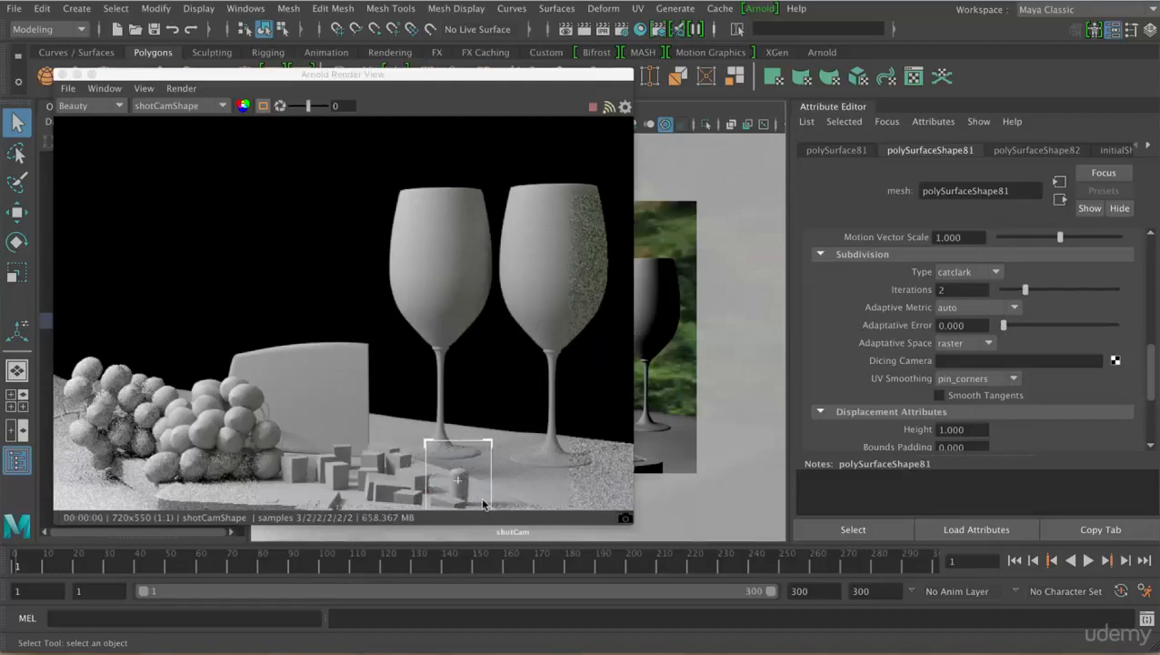
{"action": "left_click_drag", "start_coordinate": [1024, 293], "coordinate": [1013, 291]}
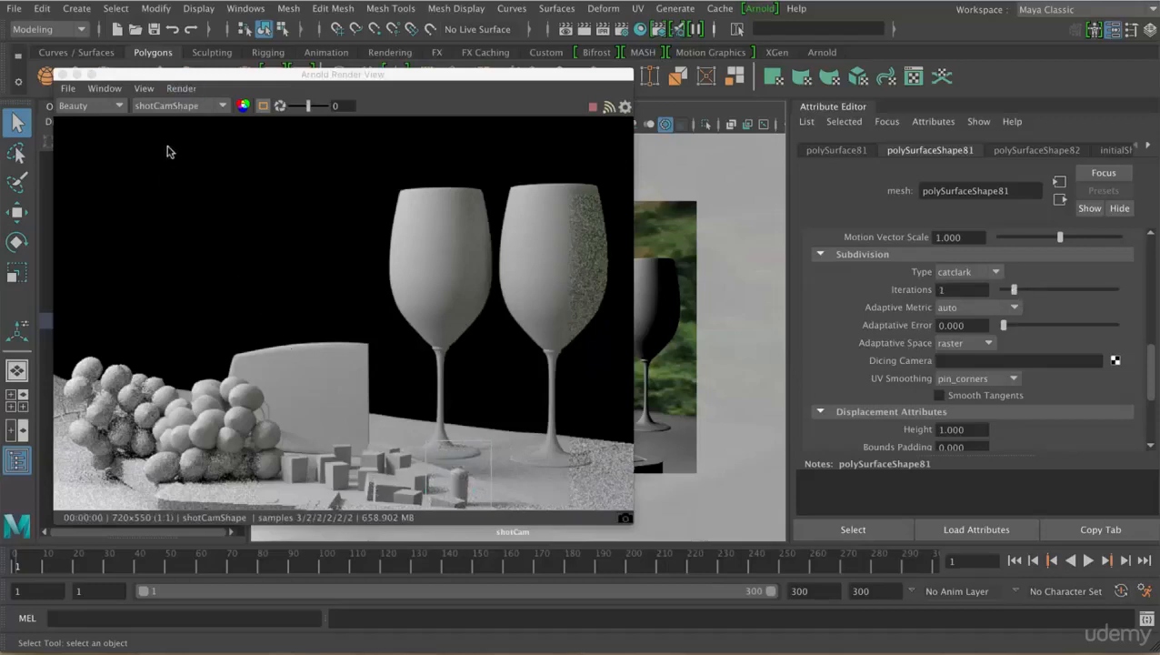
- Switch the render's debug shading to Wireframe and turn off the crop region to render the whole scene
{"action": "left_click", "coordinate": [182, 91]}
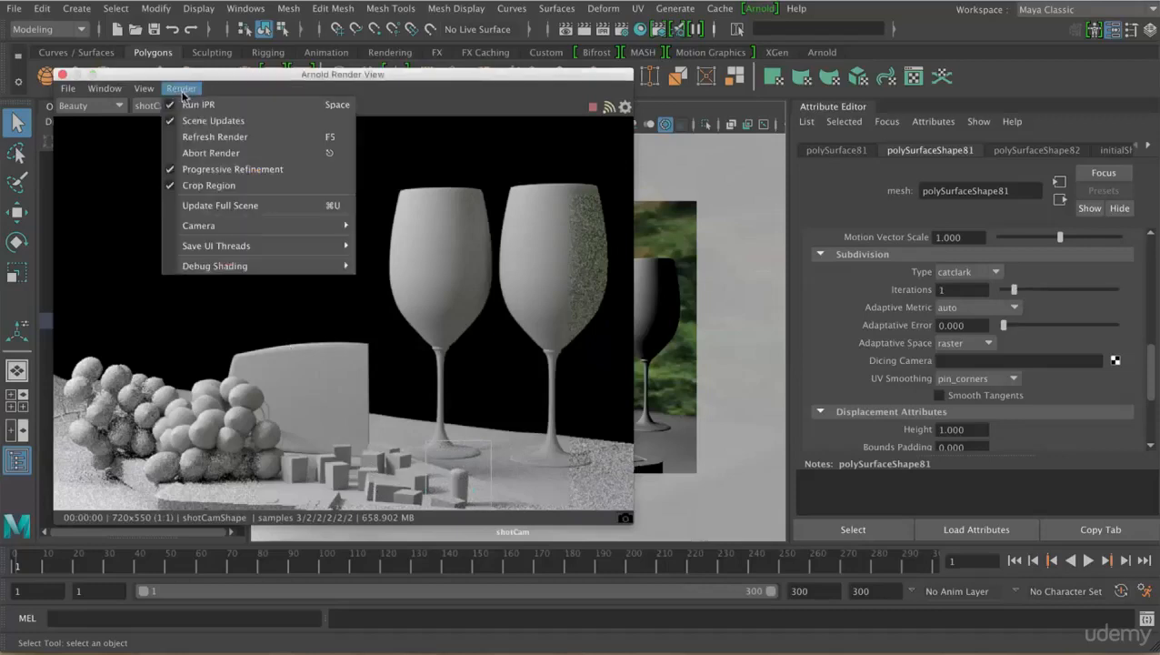
{"action": "mouse_move", "coordinate": [225, 266]}
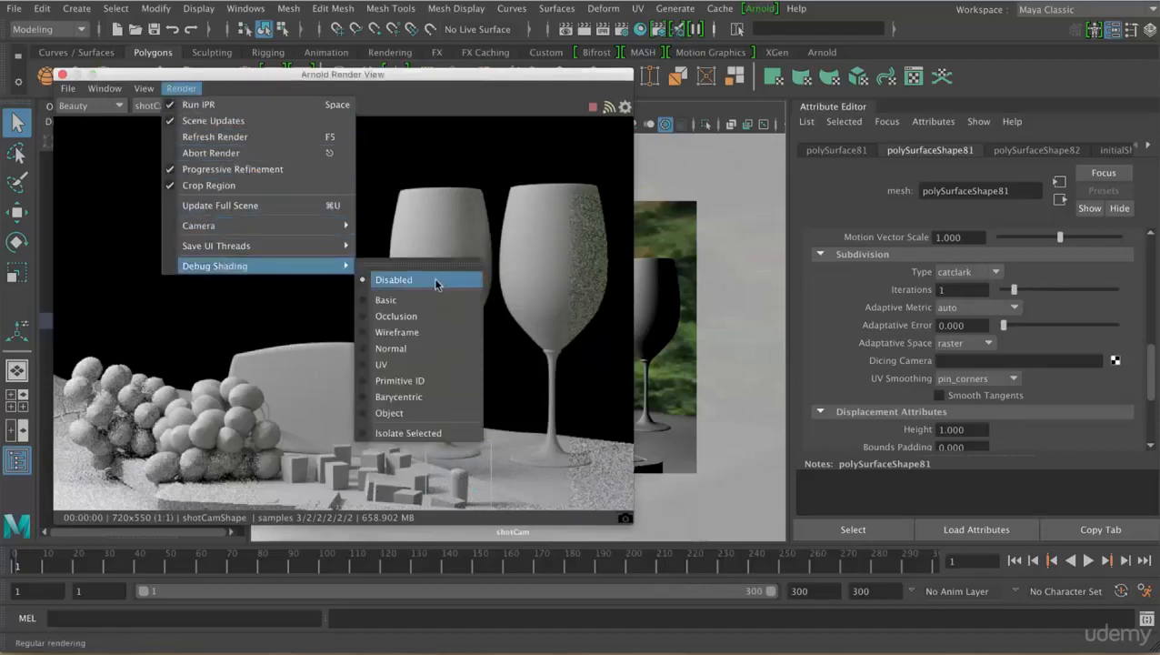
{"action": "left_click", "coordinate": [428, 334]}
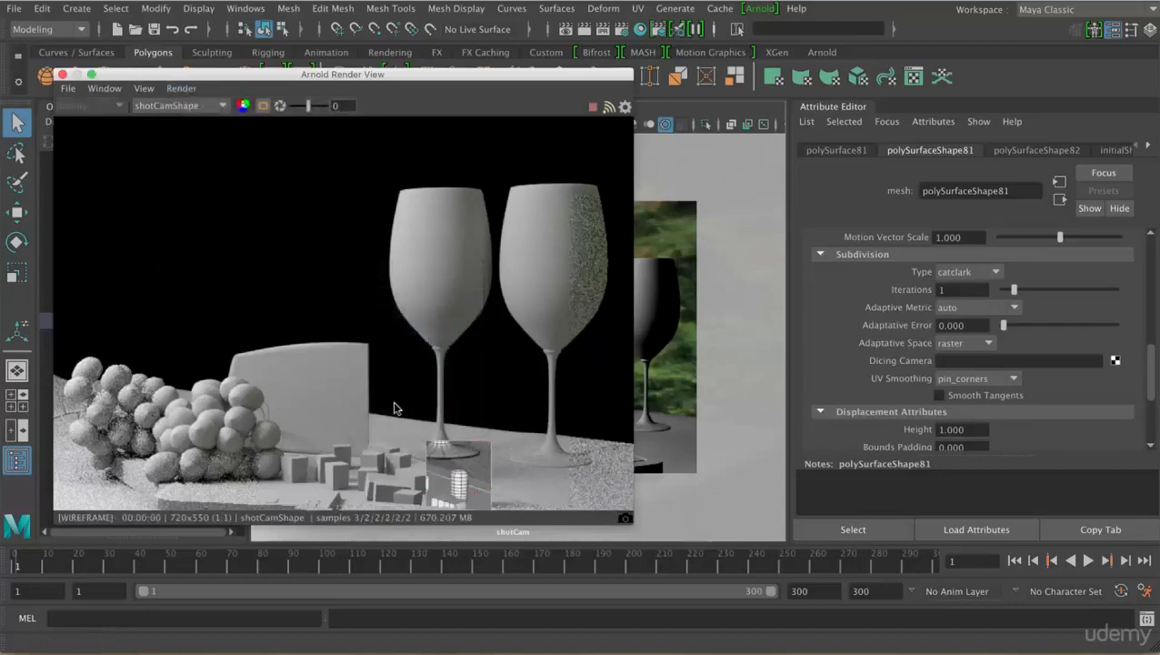
{"action": "left_click", "coordinate": [263, 106]}
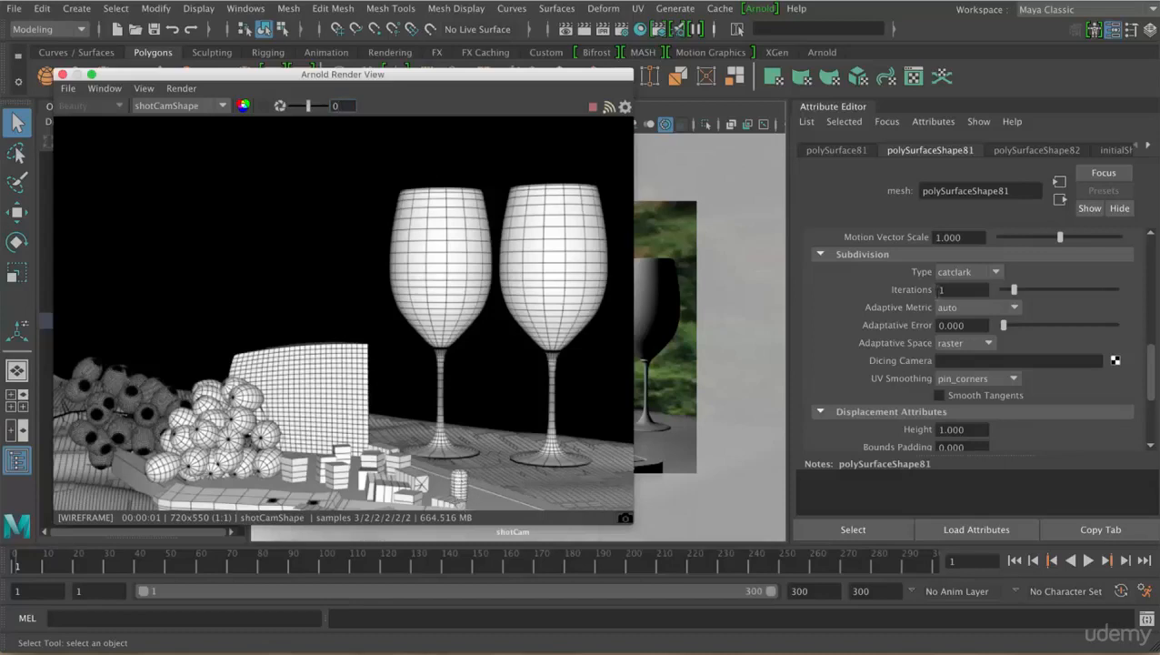
- Compare the linear subdivision type on the cheese cube in wireframe, and set the type back to none
{"action": "left_click", "coordinate": [970, 272]}
{"action": "left_click", "coordinate": [966, 324]}
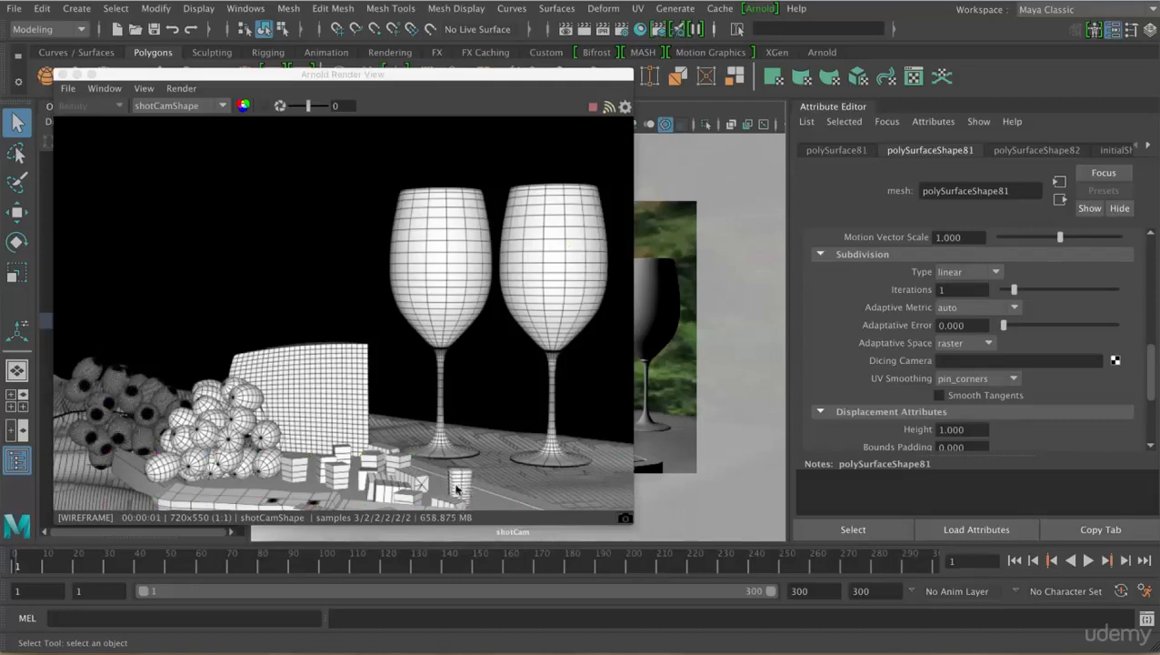
{"action": "left_click", "coordinate": [968, 272]}
{"action": "left_click", "coordinate": [964, 289]}
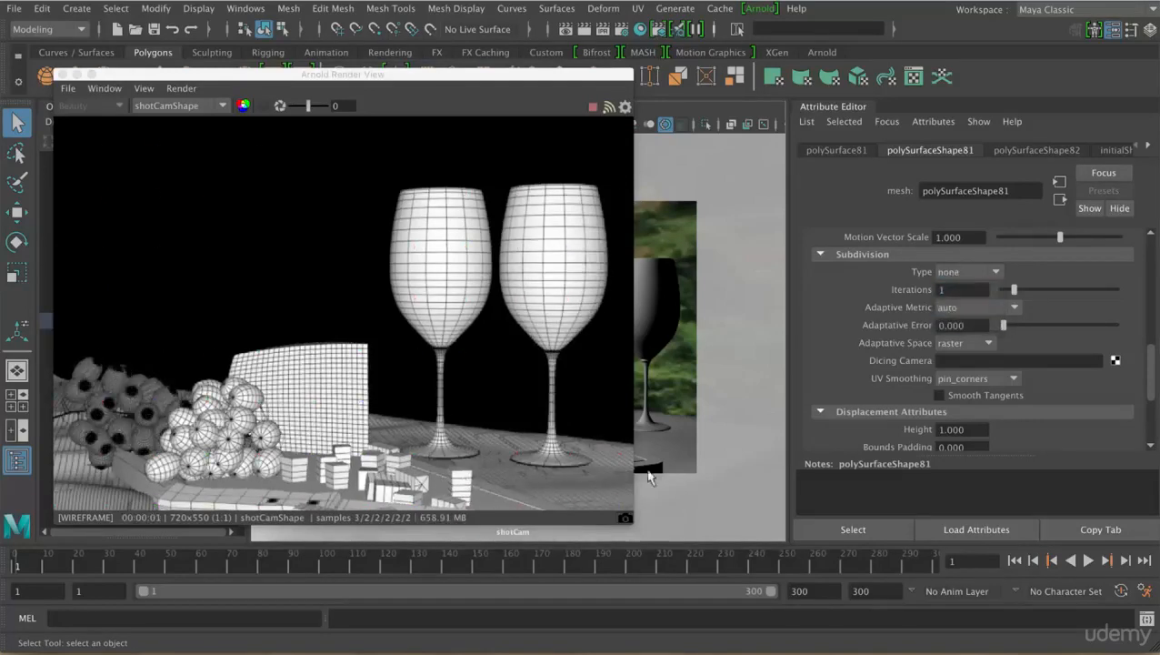
- Choose catclark as the subdivision type for the cheese cube and for the grapes mesh in grapes_GRP01
{"action": "left_click", "coordinate": [996, 272]}
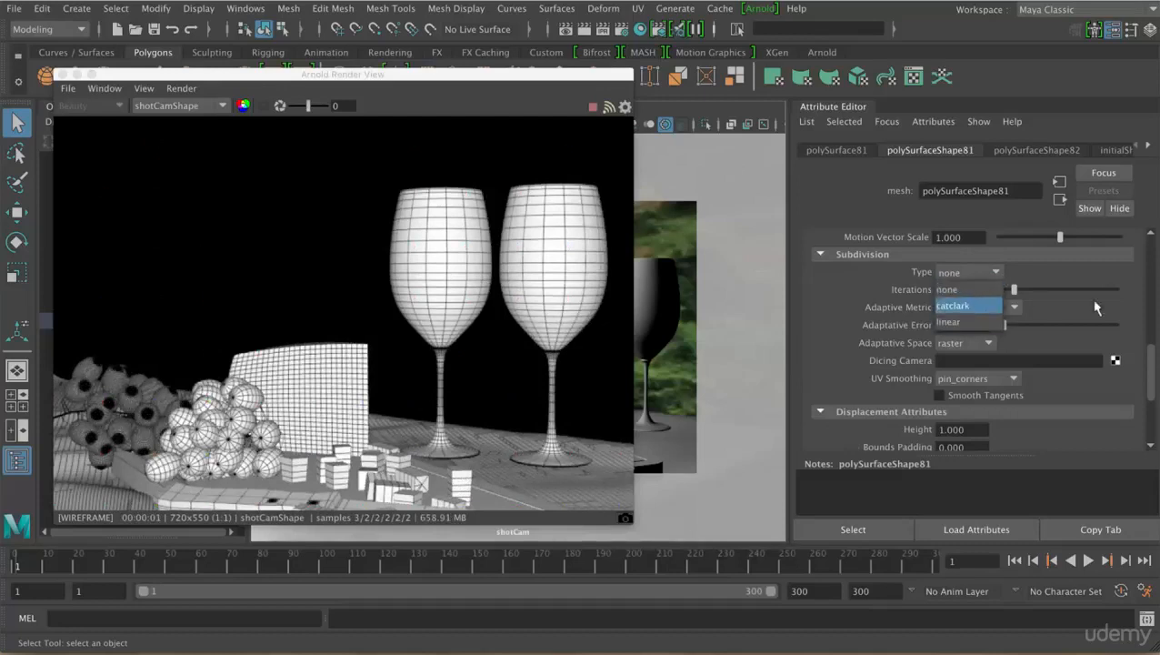
{"action": "left_click", "coordinate": [955, 308]}
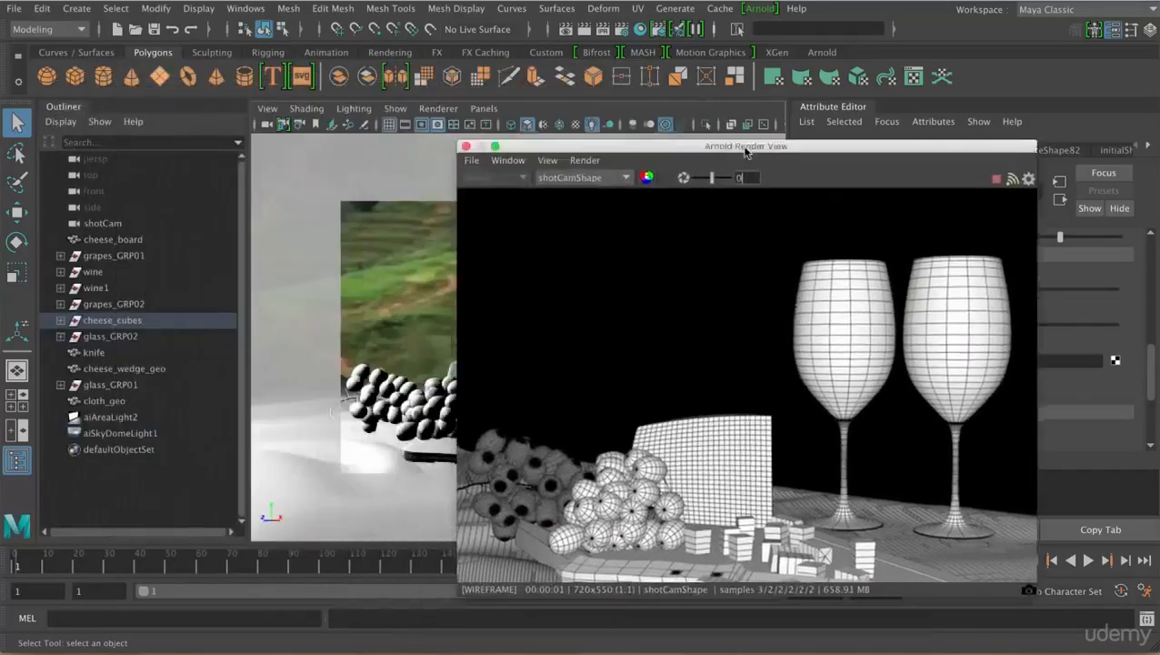
{"action": "left_click_drag", "start_coordinate": [733, 147], "coordinate": [749, 127]}
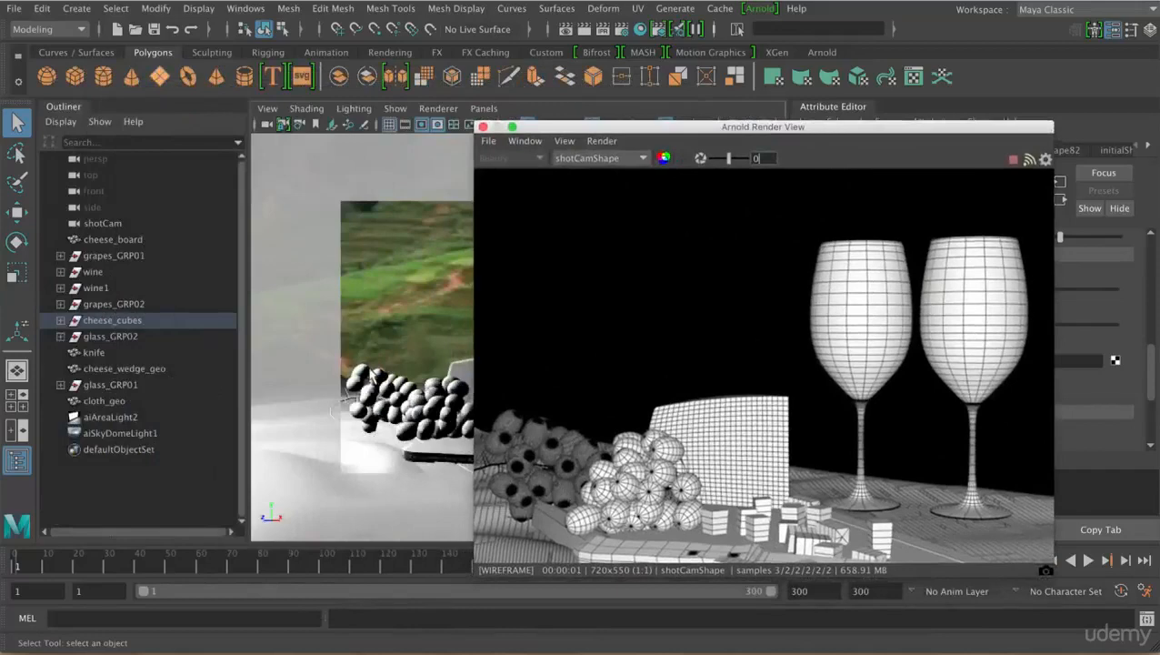
{"action": "left_click", "coordinate": [369, 368]}
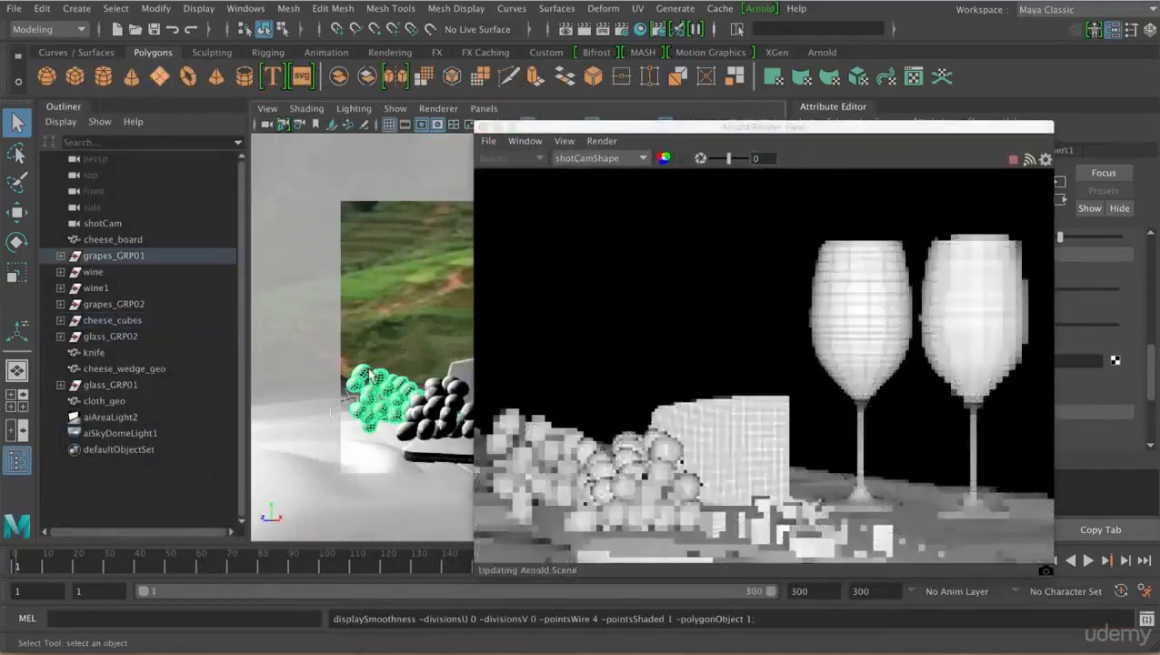
{"action": "left_click_drag", "start_coordinate": [636, 128], "coordinate": [359, 105]}
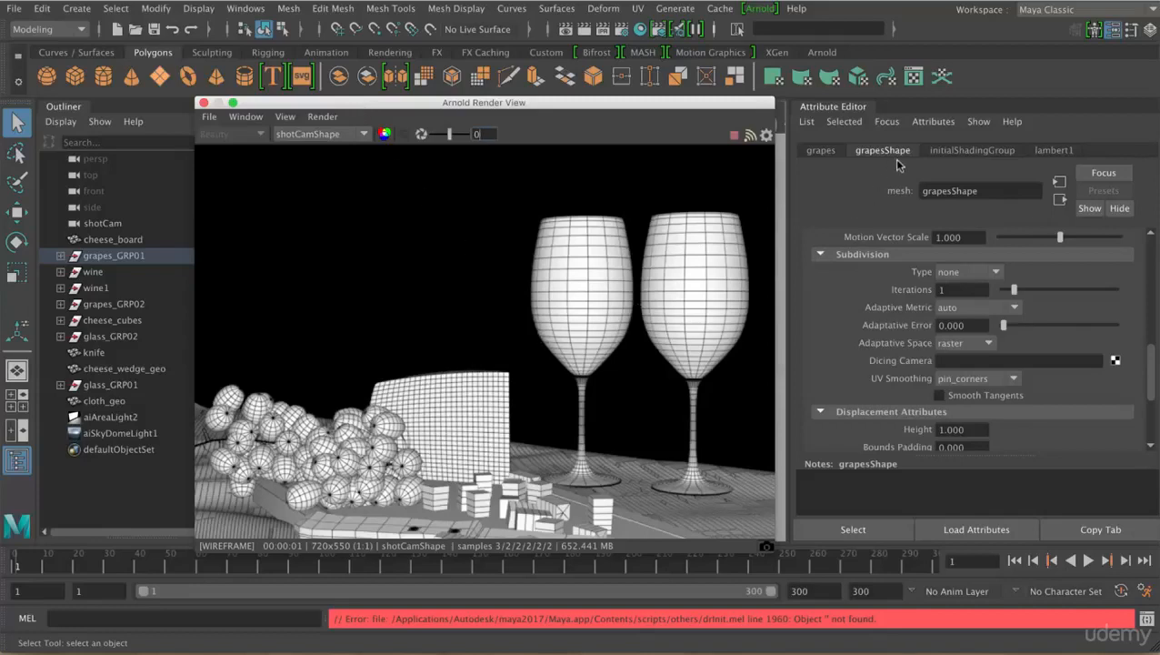
{"action": "left_click", "coordinate": [975, 272]}
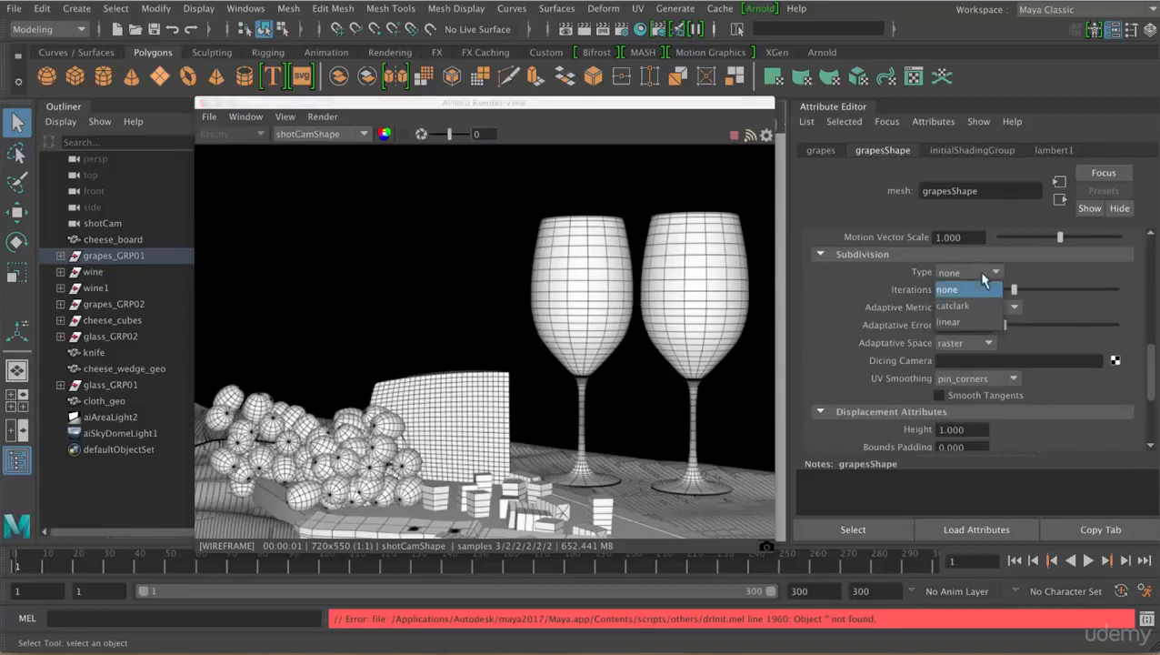
{"action": "left_click", "coordinate": [967, 302]}
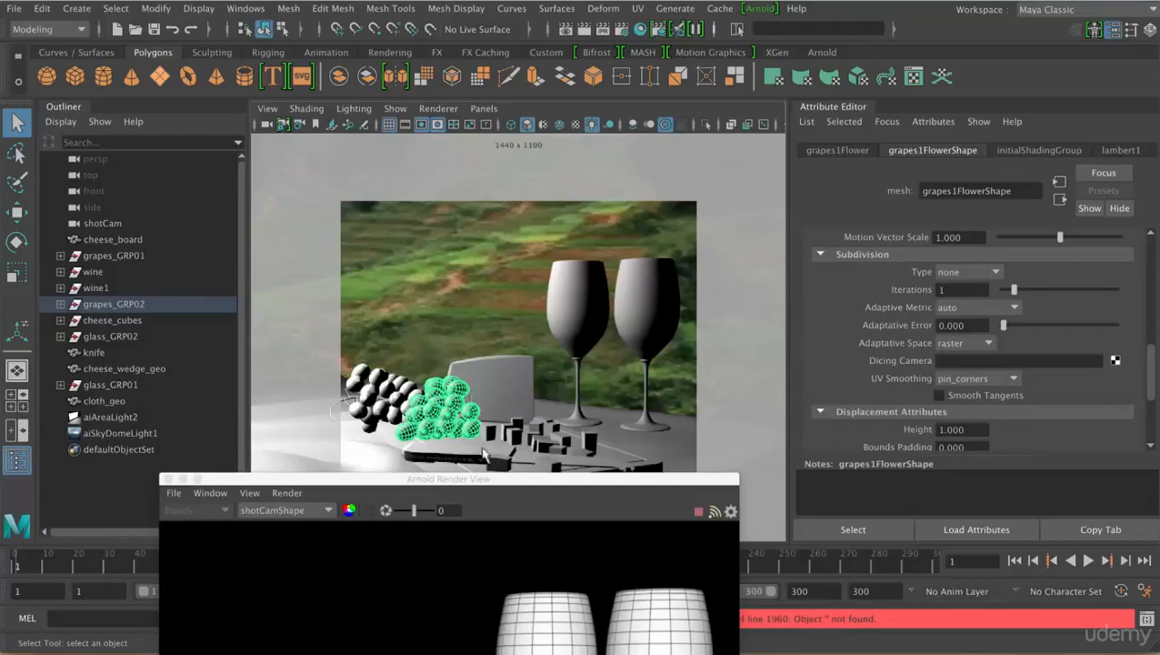
{"action": "left_click_drag", "start_coordinate": [629, 482], "coordinate": [660, 93]}
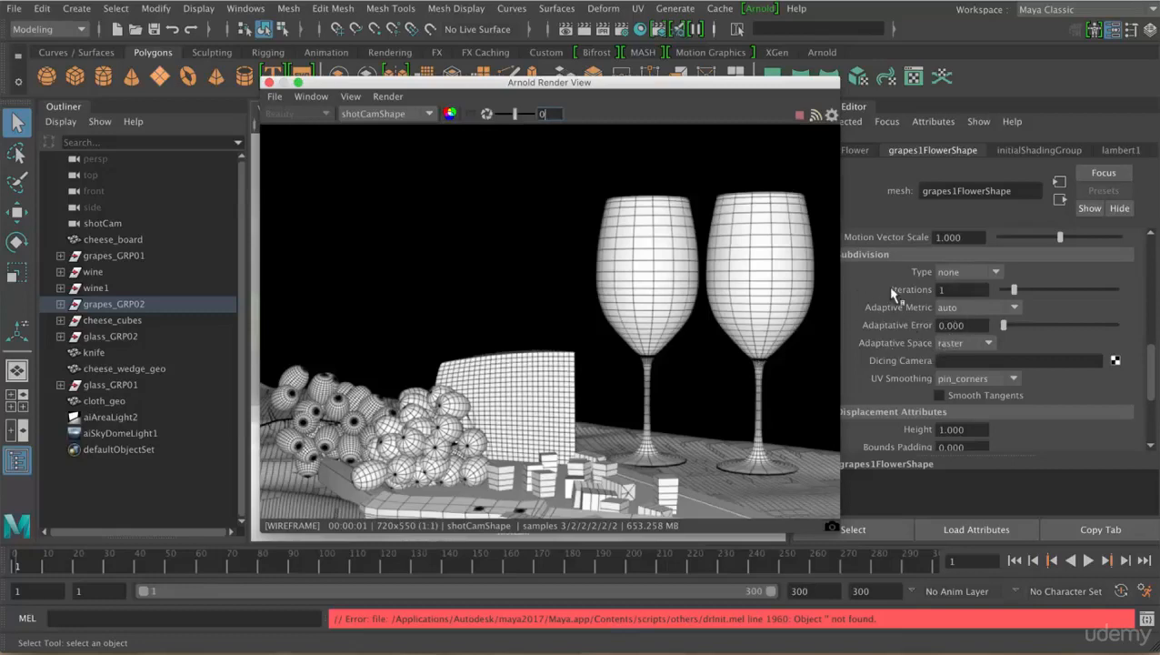
{"action": "left_click", "coordinate": [244, 12]}
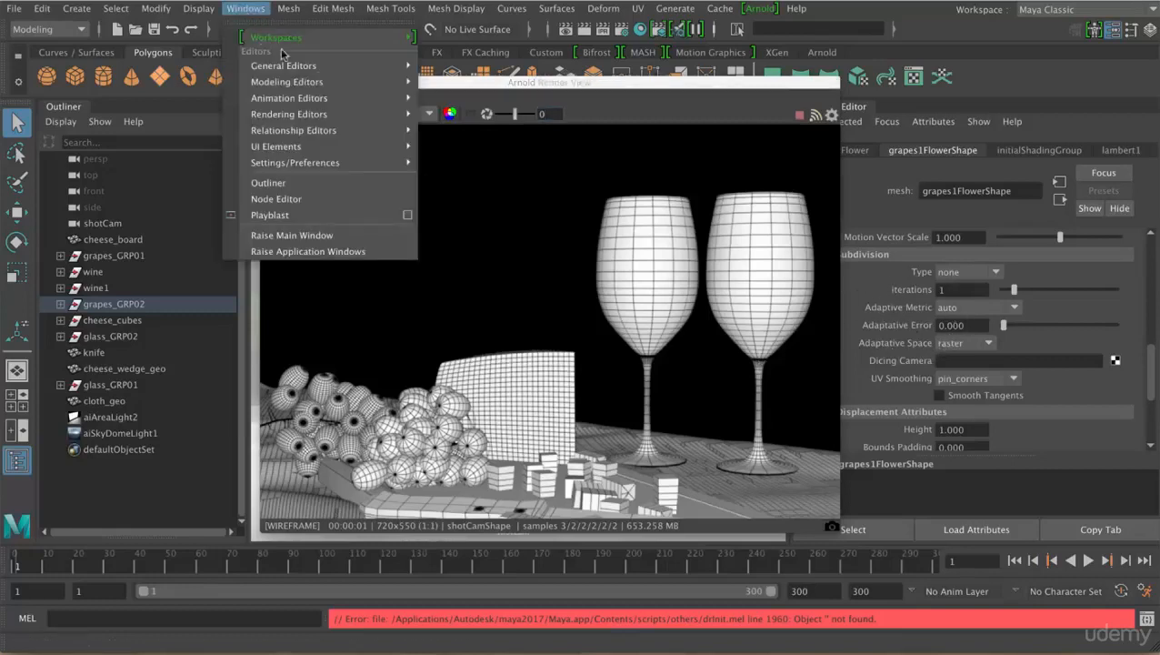
{"action": "mouse_move", "coordinate": [334, 69]}
{"action": "left_click", "coordinate": [479, 82]}
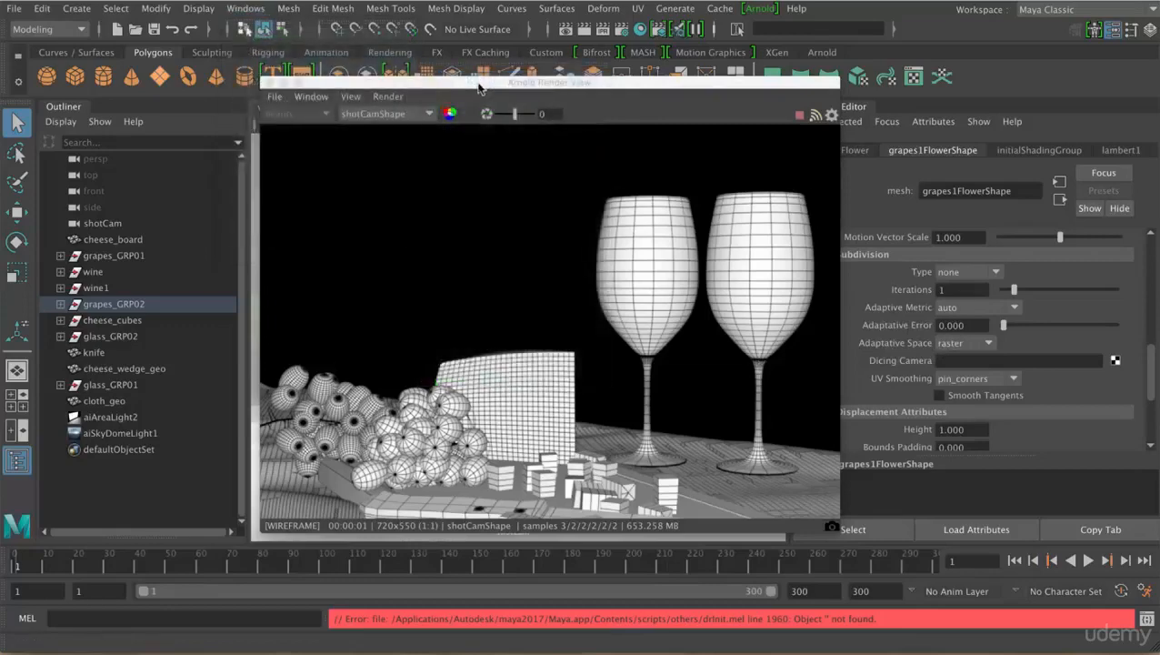
{"action": "left_click", "coordinate": [244, 9]}
{"action": "mouse_move", "coordinate": [273, 38]}
{"action": "mouse_move", "coordinate": [283, 64]}
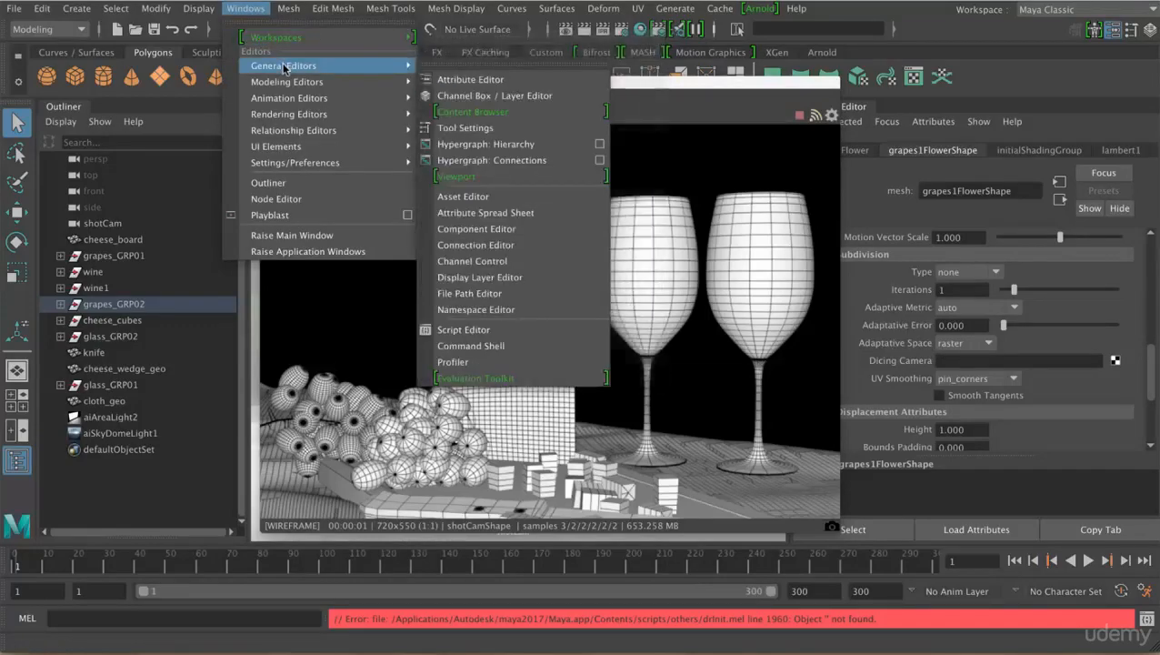
{"action": "left_click", "coordinate": [474, 77]}
- Open the Attribute Spread Sheet for the selected grapes mesh in grapes_GRP02 and enlarge it to examine its attributes
{"action": "left_click", "coordinate": [288, 9]}
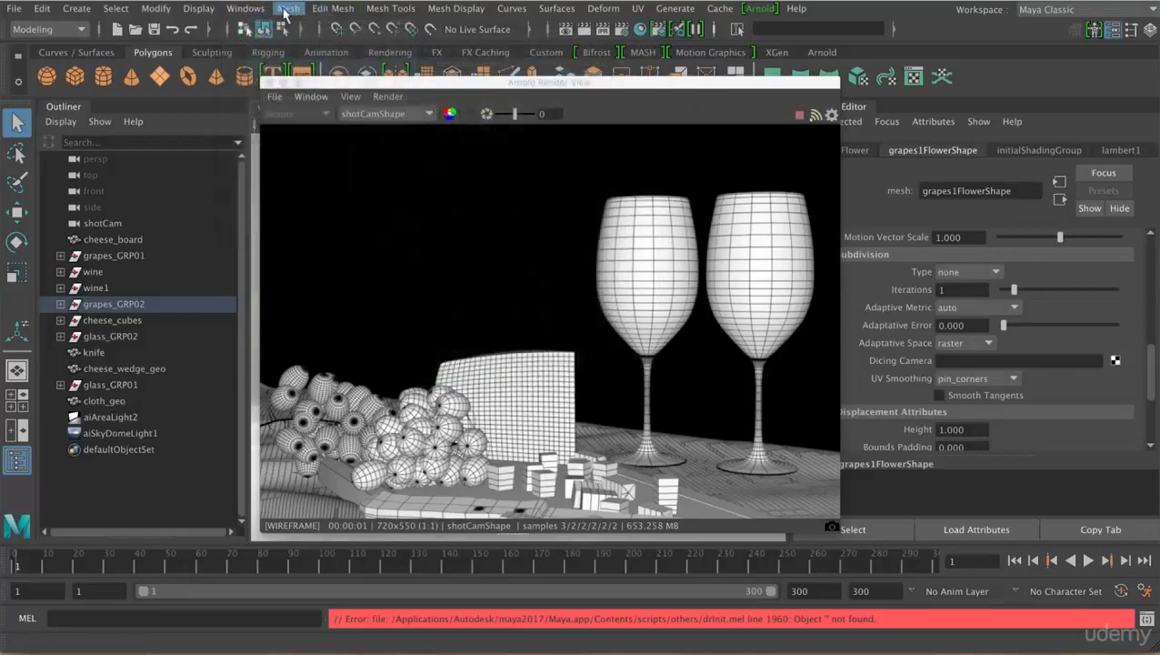
{"action": "mouse_move", "coordinate": [244, 9]}
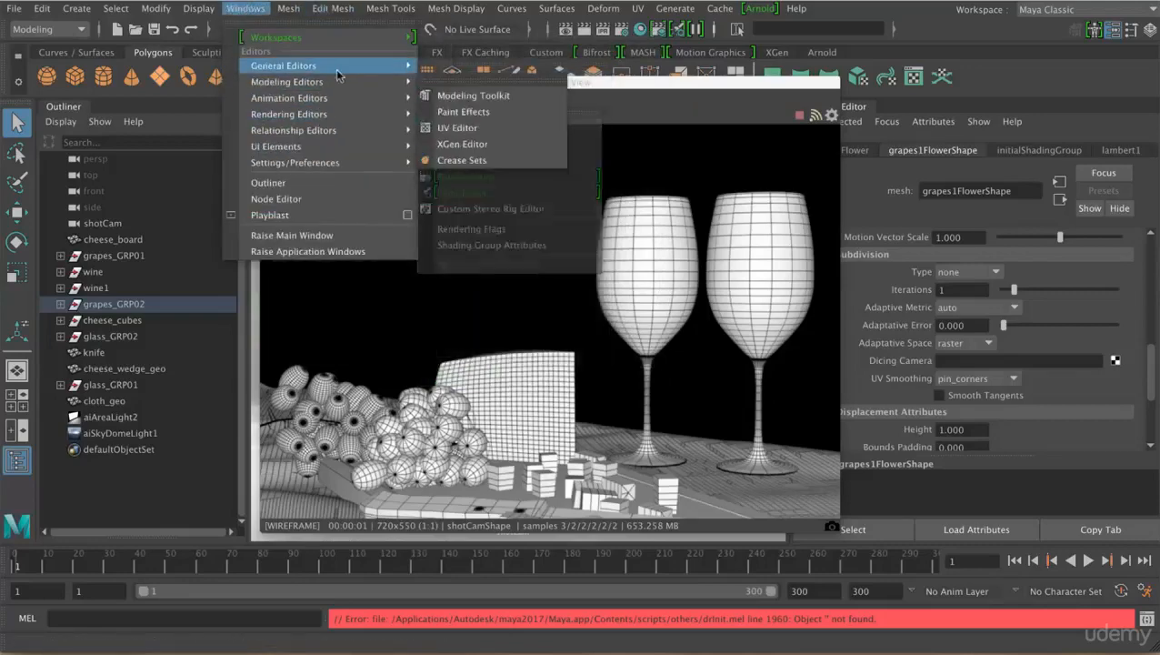
{"action": "mouse_move", "coordinate": [337, 66]}
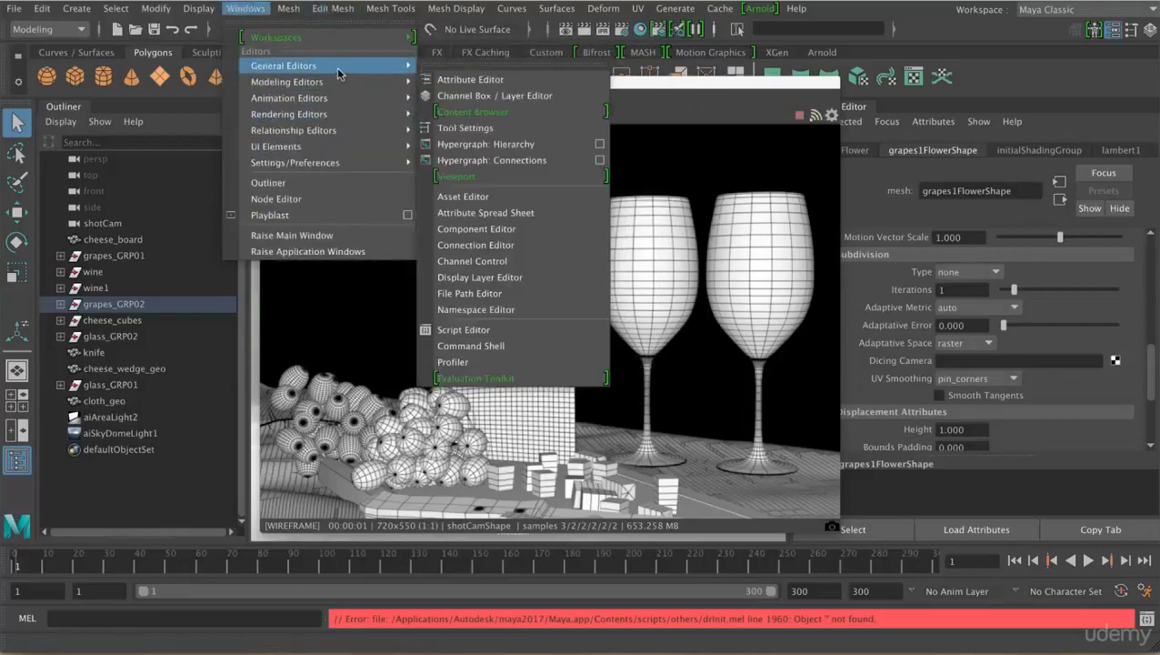
{"action": "left_click", "coordinate": [519, 215]}
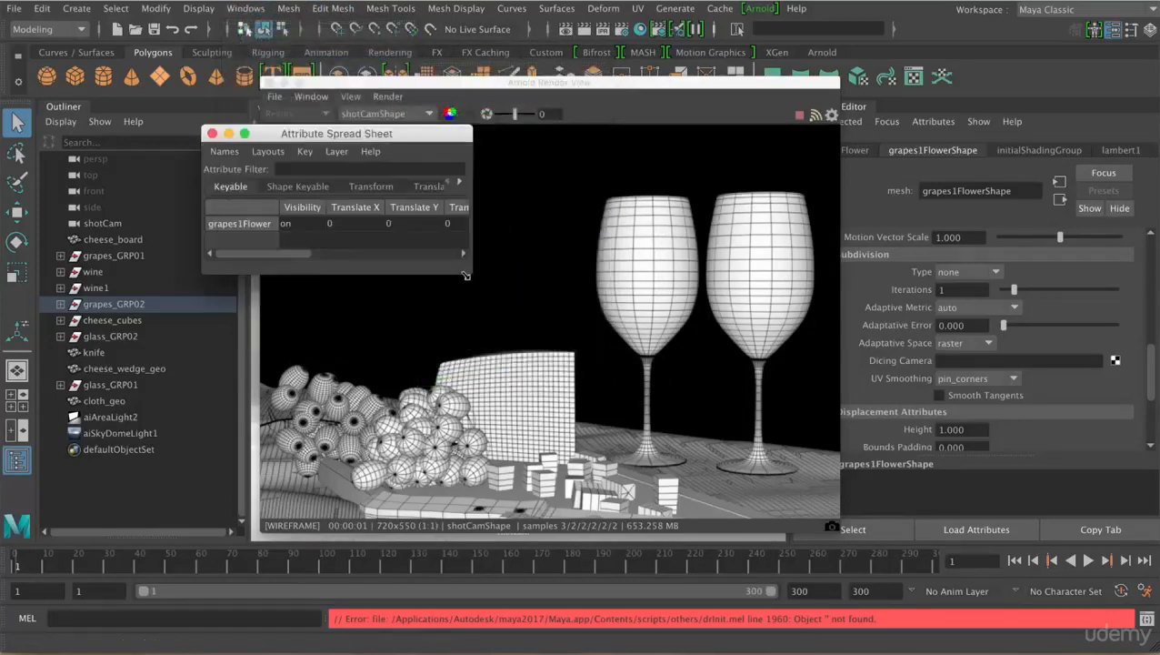
{"action": "left_click_drag", "start_coordinate": [465, 274], "coordinate": [876, 490]}
{"action": "left_click", "coordinate": [749, 186]}
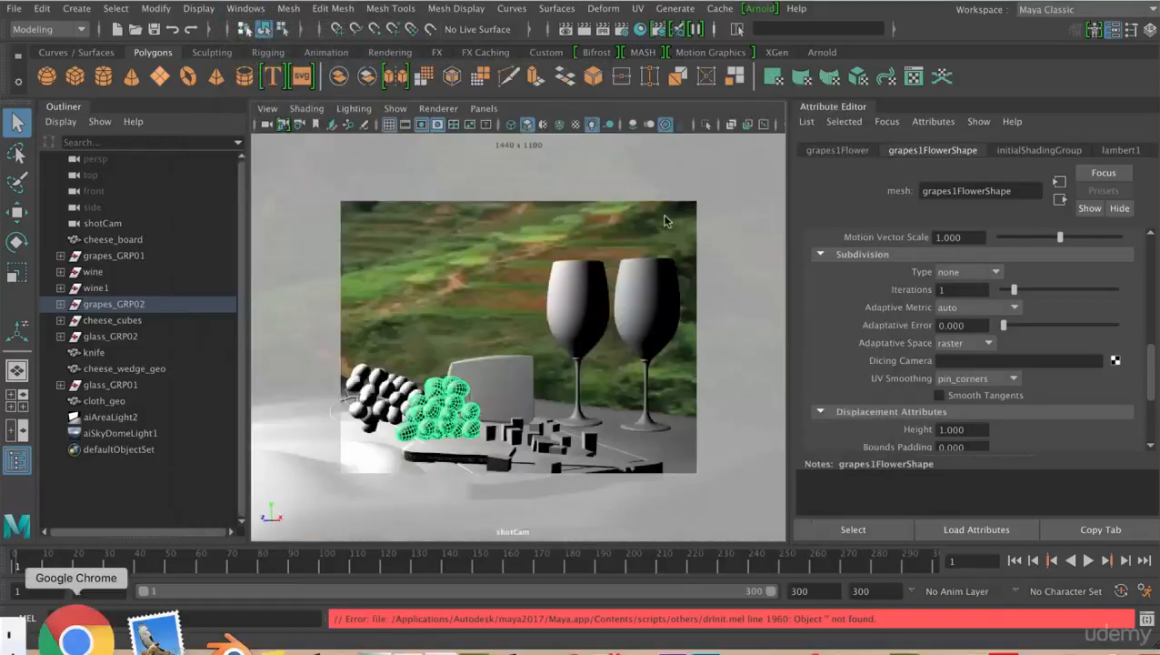
- Create a set with the default name from the grapes meshes in grapes_GRP01 and grapes_GRP02
{"action": "left_click", "coordinate": [382, 380]}
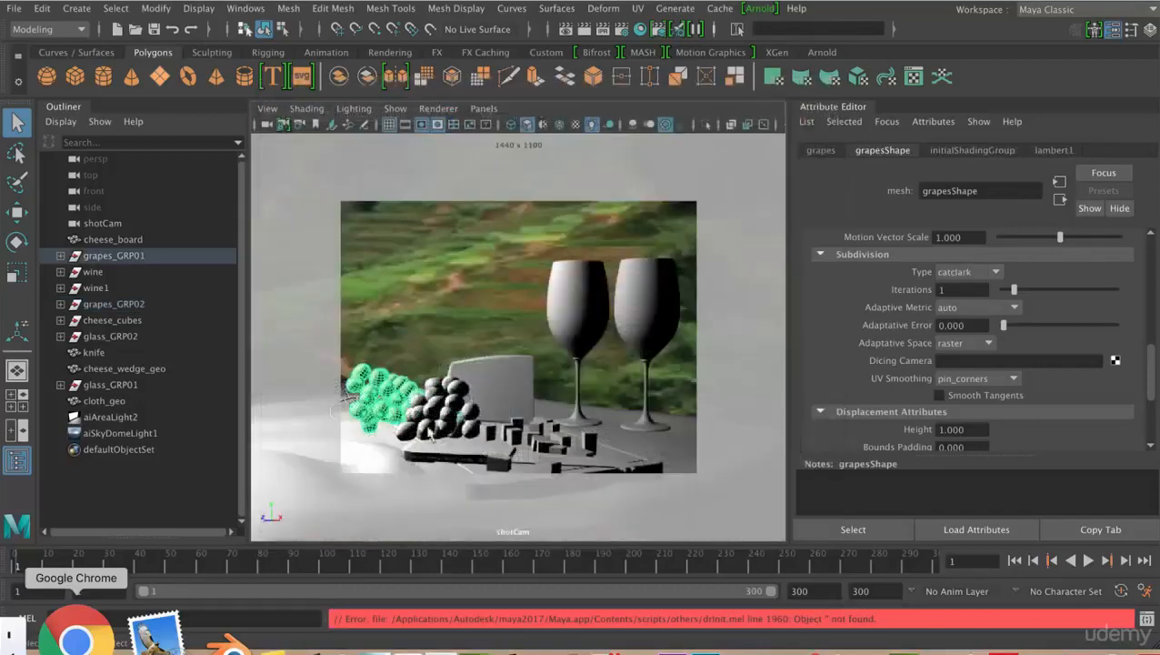
{"action": "left_click", "coordinate": [268, 83]}
{"action": "left_click", "coordinate": [437, 409], "text": "shift"}
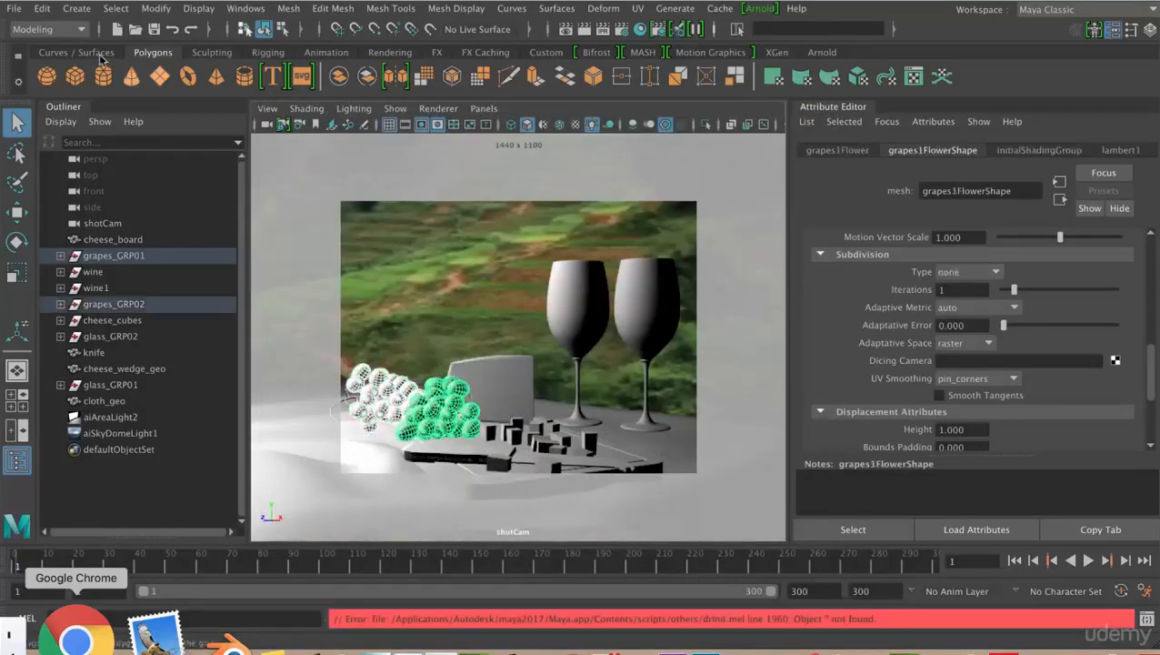
{"action": "left_click", "coordinate": [77, 10]}
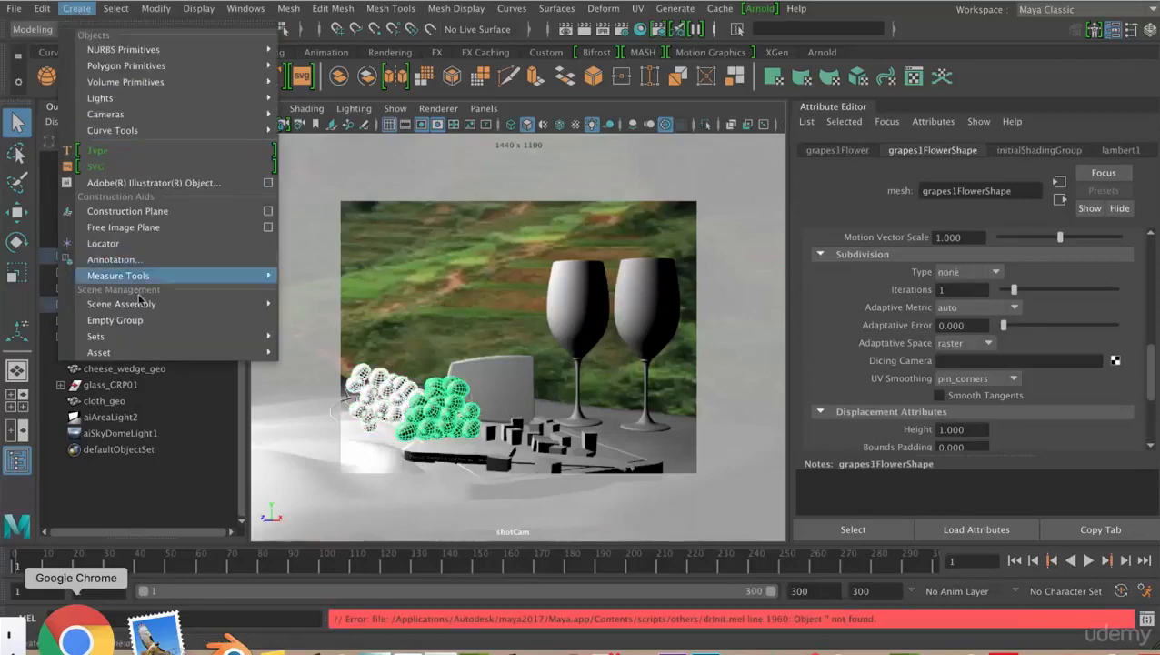
{"action": "mouse_move", "coordinate": [143, 338]}
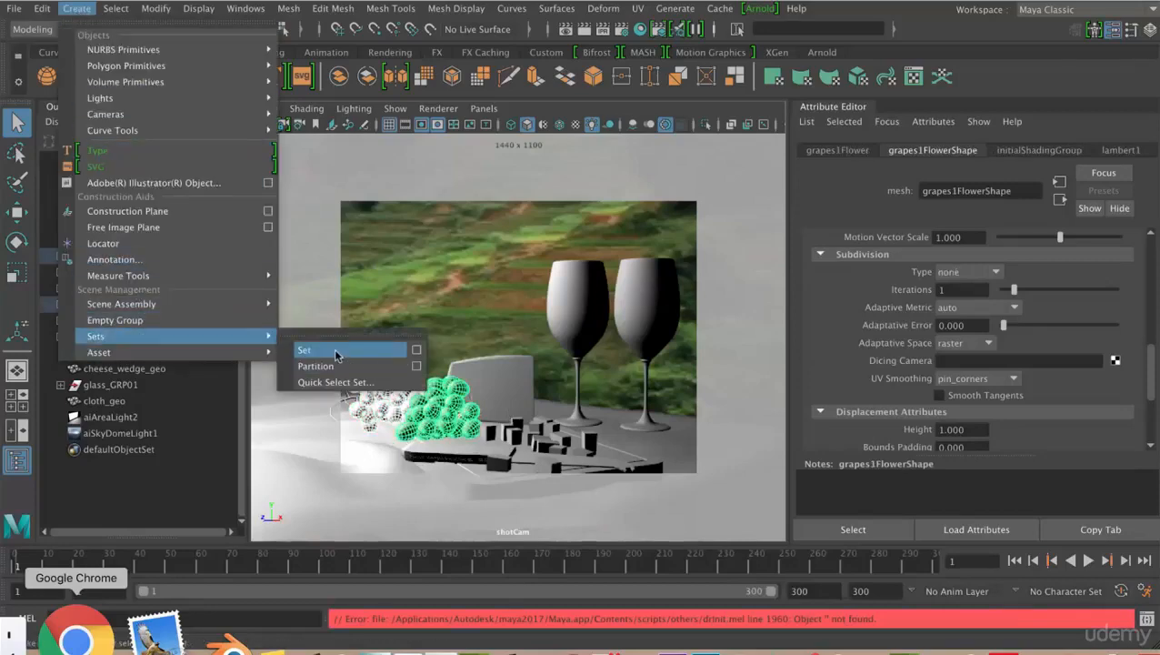
{"action": "left_click", "coordinate": [414, 352]}
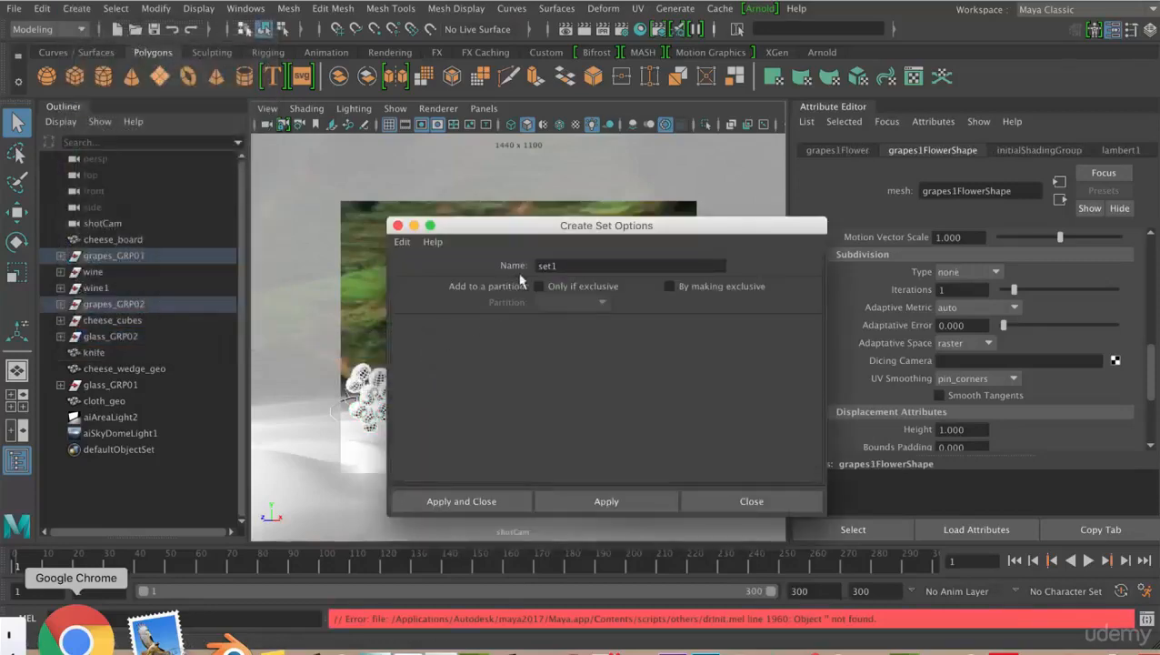
{"action": "left_click_drag", "start_coordinate": [570, 266], "coordinate": [511, 260]}
{"action": "left_click", "coordinate": [578, 503]}
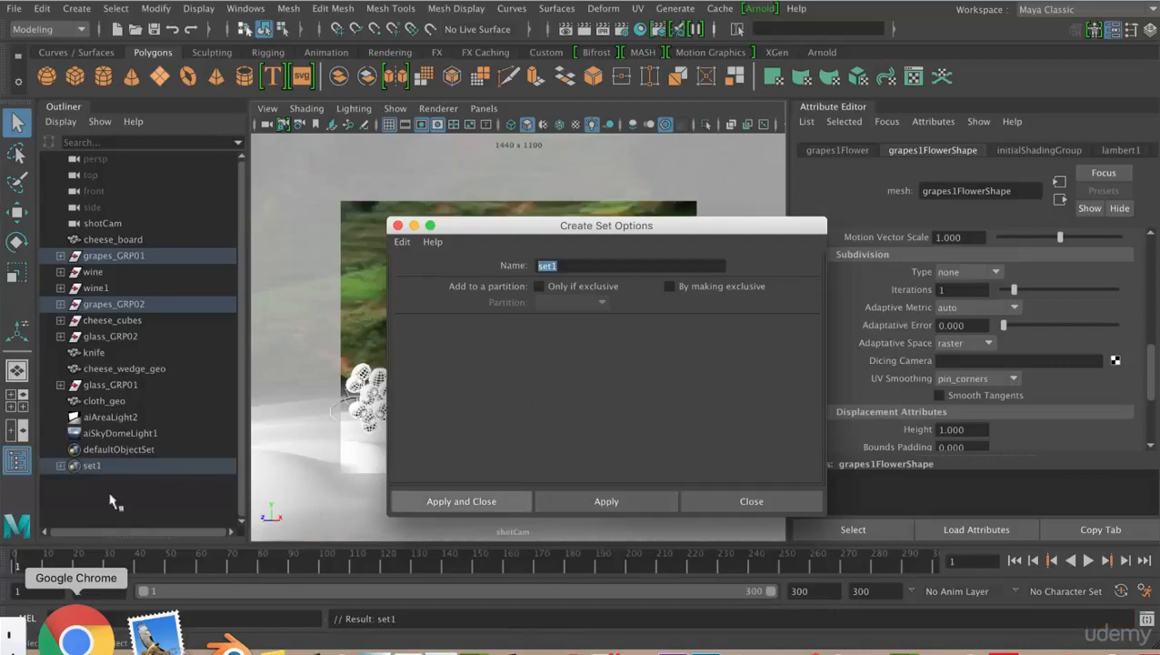
- Check which meshes belong to the new set and close the set creation options
{"action": "left_click", "coordinate": [60, 464]}
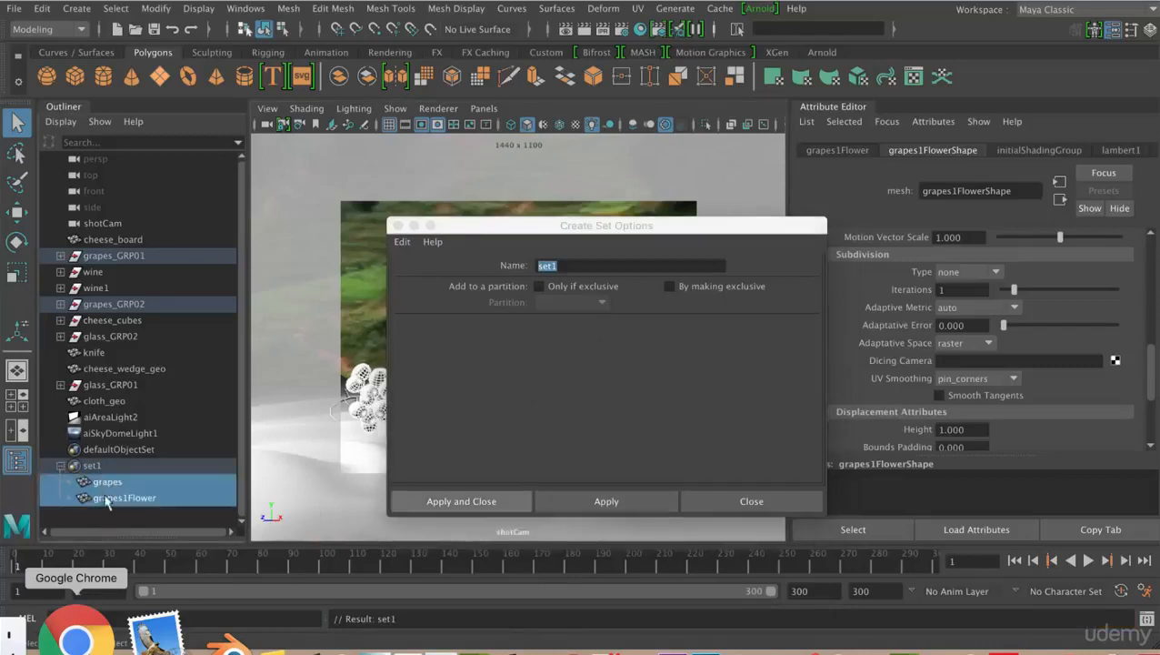
{"action": "left_click", "coordinate": [61, 465]}
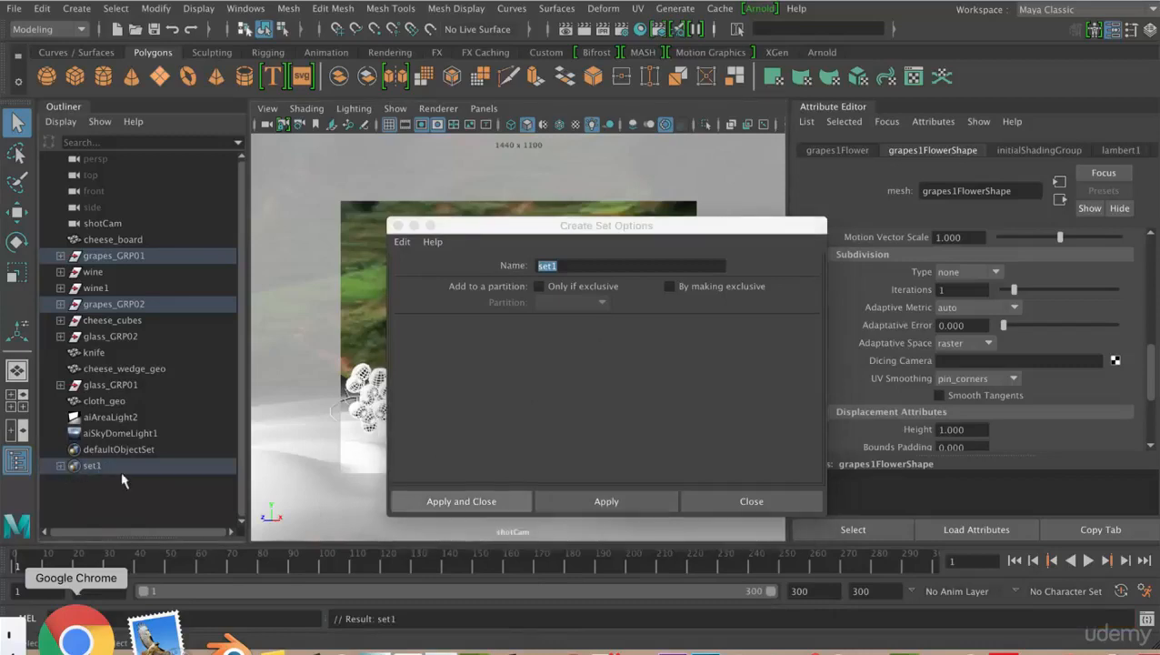
{"action": "left_click", "coordinate": [732, 500]}
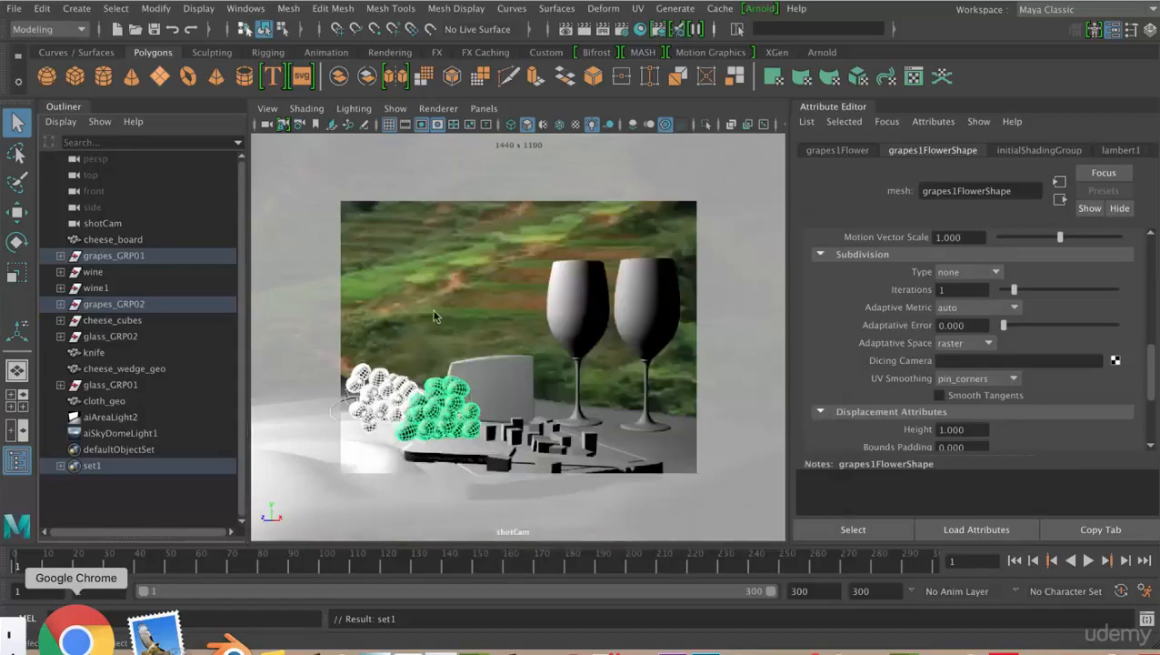
- Inspect the Arnold override attributes available for set1 and close the list without adding one
{"action": "left_click", "coordinate": [103, 469]}
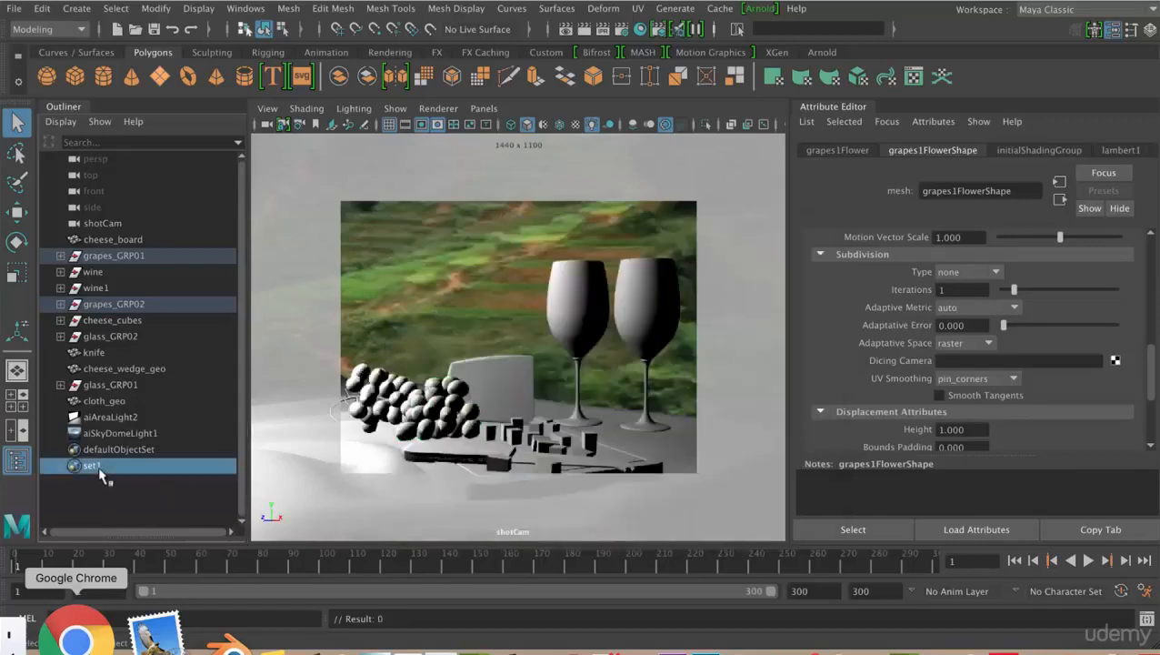
{"action": "left_click", "coordinate": [867, 254]}
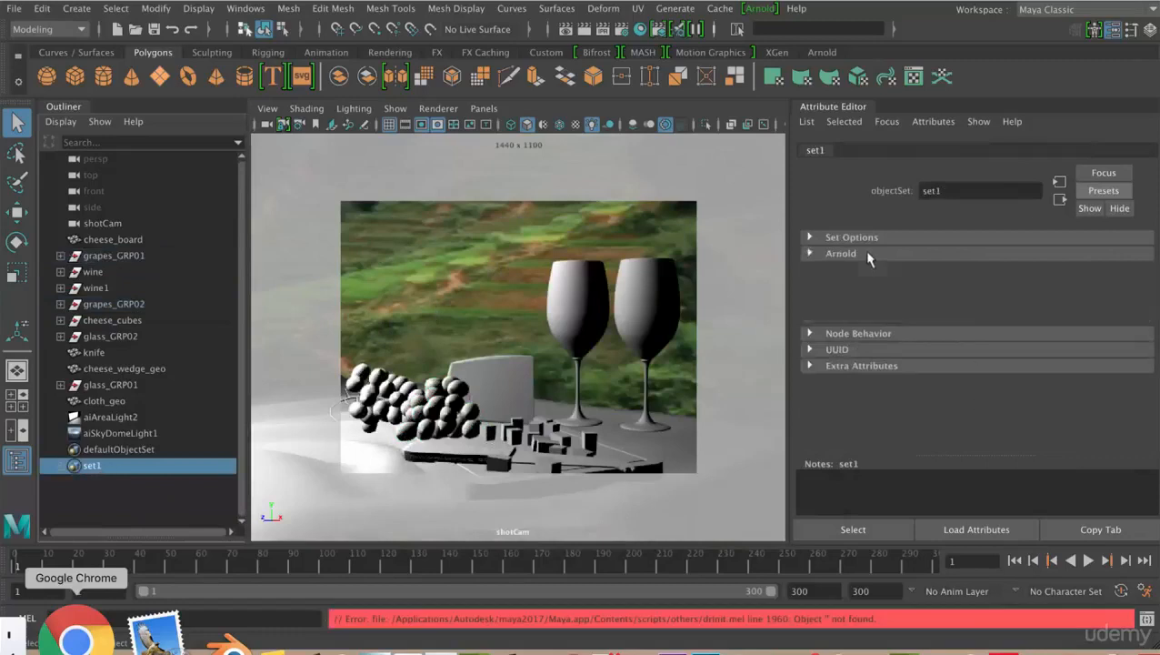
{"action": "left_click", "coordinate": [851, 254]}
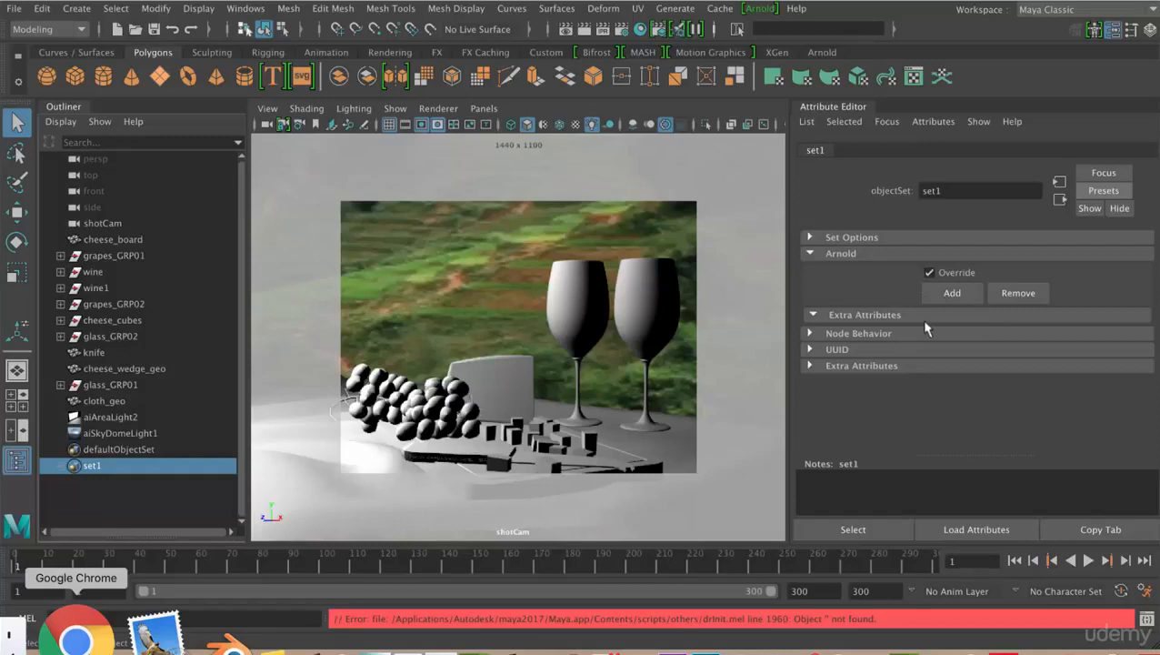
{"action": "left_click", "coordinate": [938, 292]}
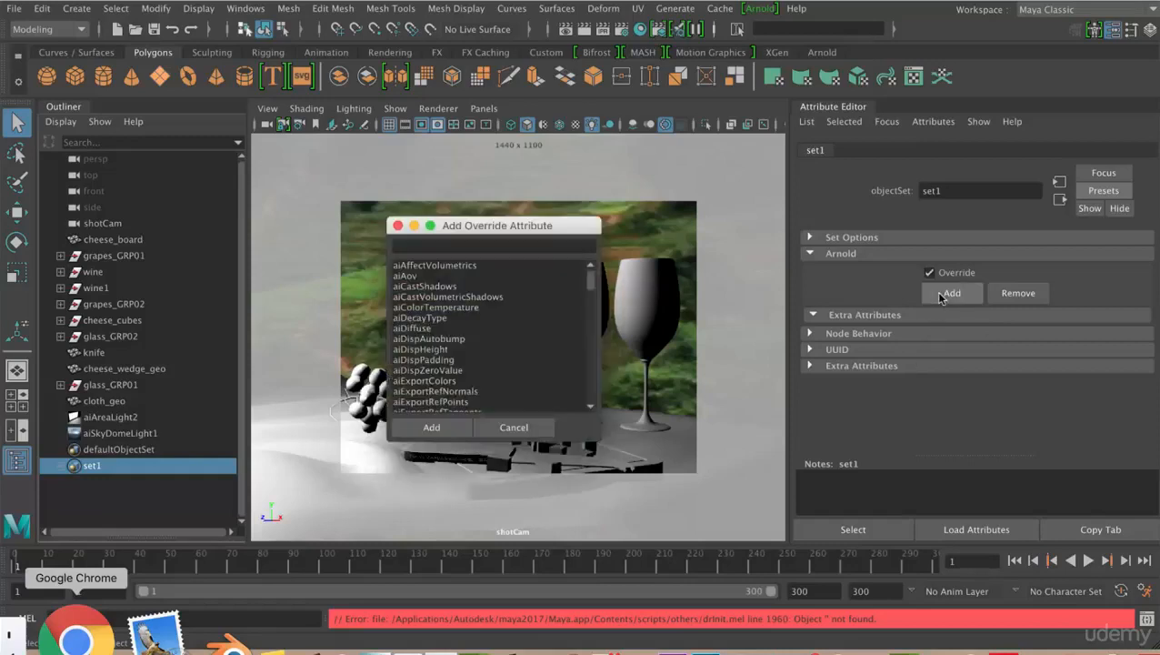
{"action": "mouse_move", "coordinate": [586, 277]}
{"action": "left_mouse_down"}
{"action": "mouse_move", "coordinate": [589, 308]}
{"action": "mouse_move", "coordinate": [594, 283]}
{"action": "left_mouse_up"}
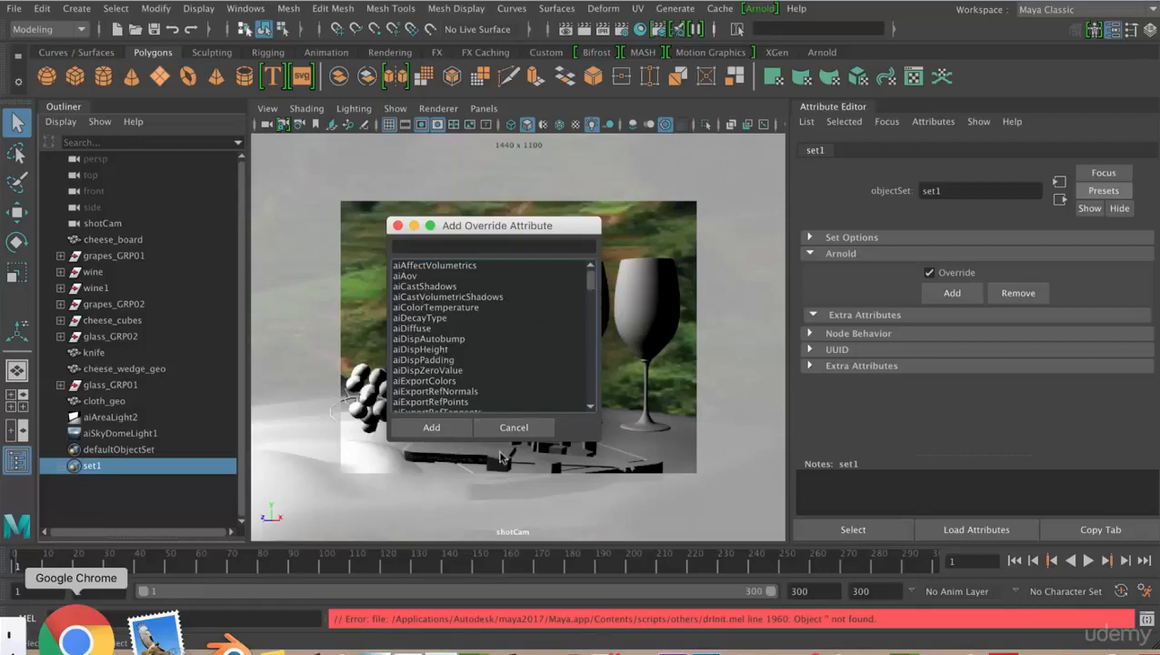
{"action": "left_click", "coordinate": [516, 428]}
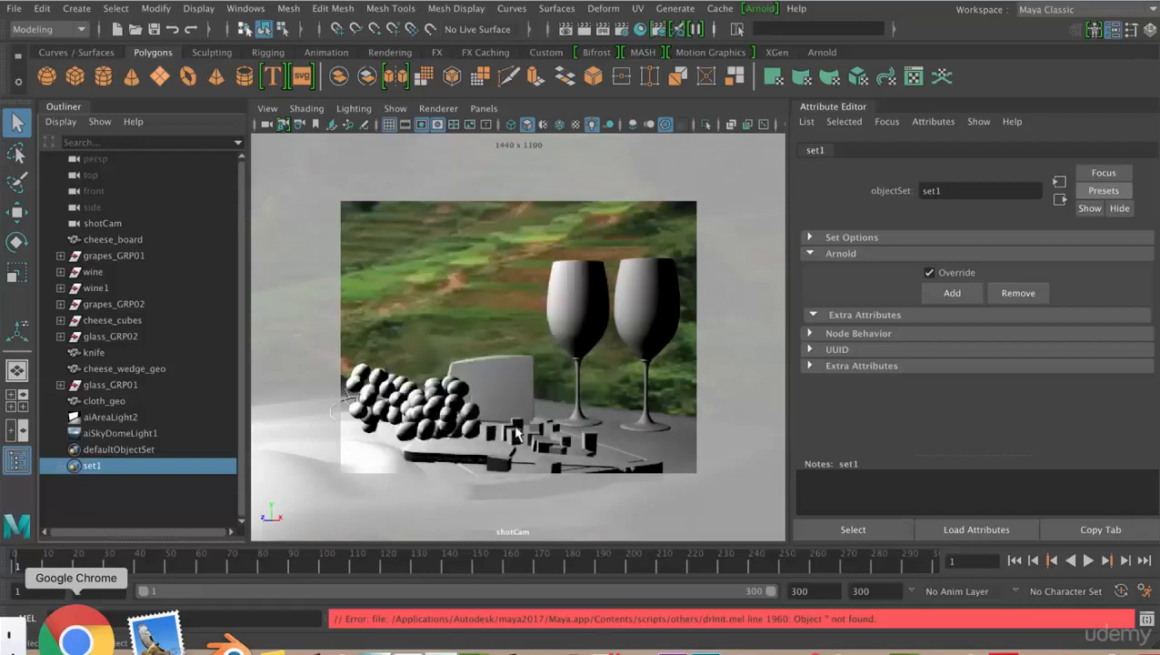
- With the Script Editor open, set the subdivision type of the grapes_GRP01 mesh to none to log the attribute's name
{"action": "left_click", "coordinate": [380, 375]}
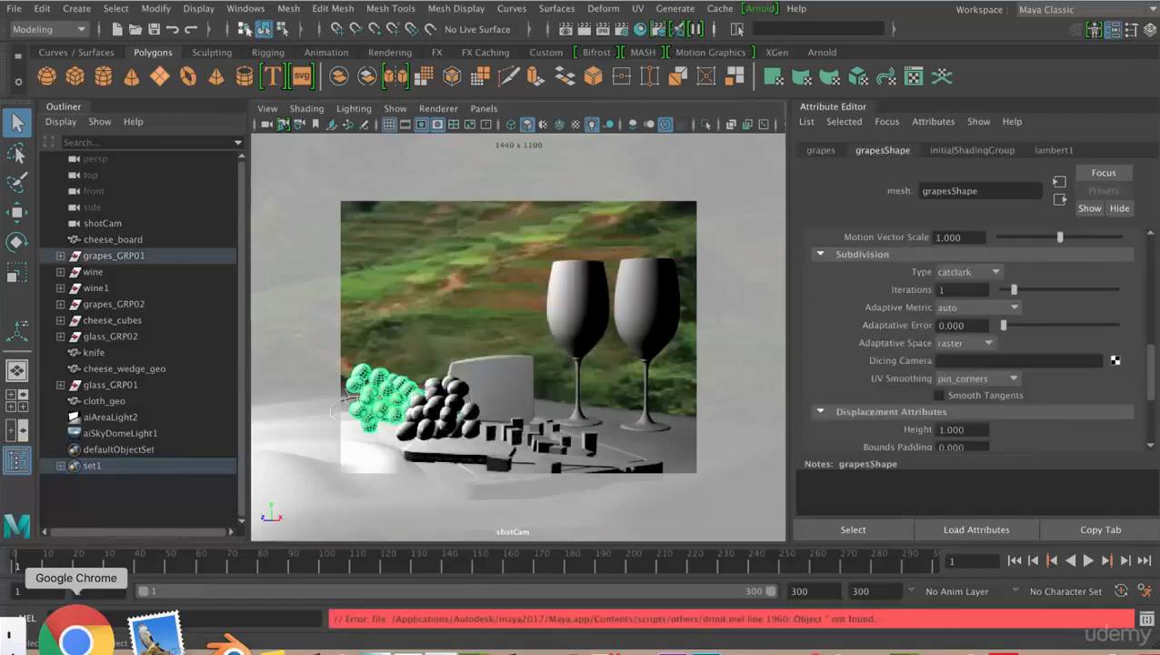
{"action": "left_click", "coordinate": [1146, 619]}
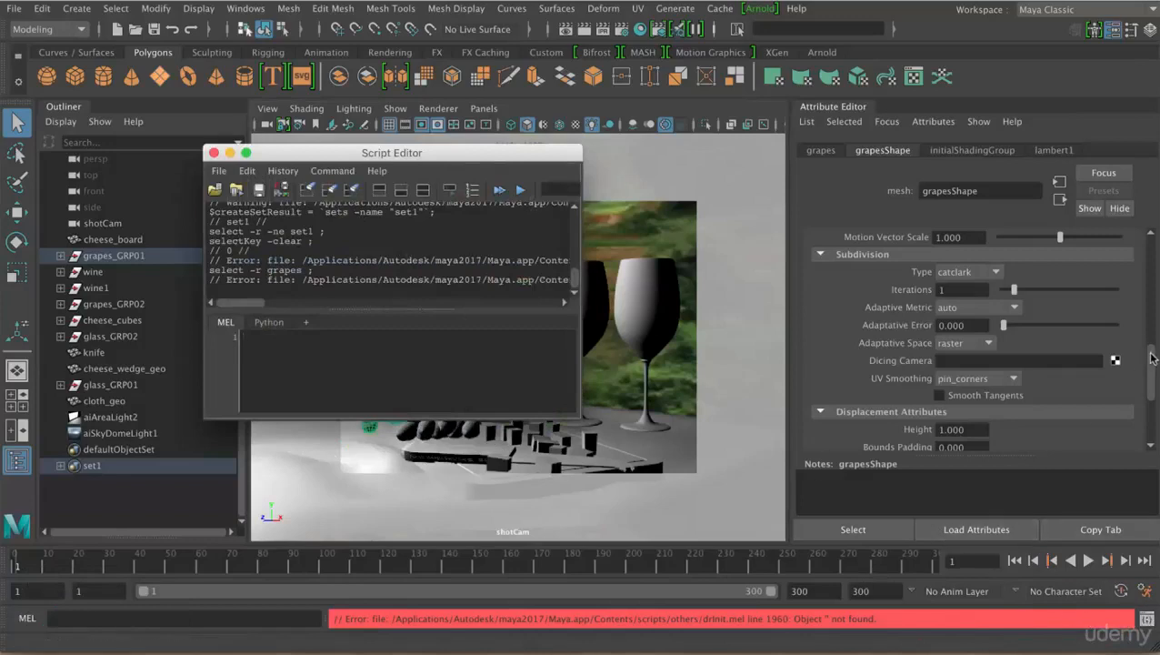
{"action": "left_click_drag", "start_coordinate": [1151, 353], "coordinate": [1151, 351]}
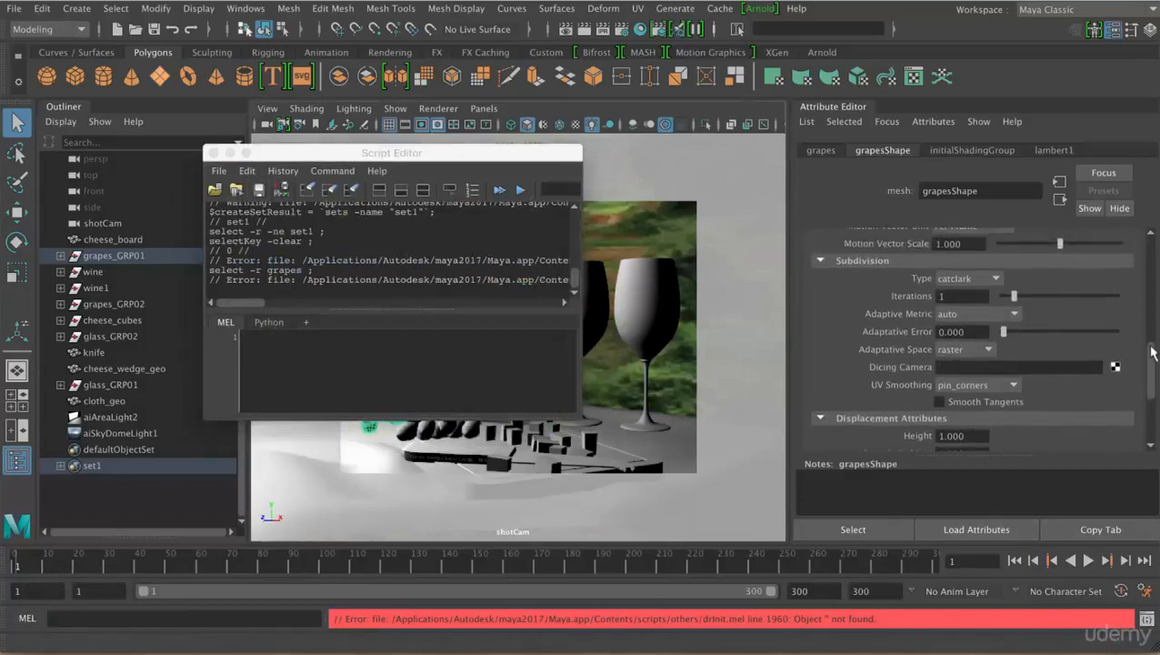
{"action": "left_click", "coordinate": [994, 279]}
{"action": "left_click", "coordinate": [982, 293]}
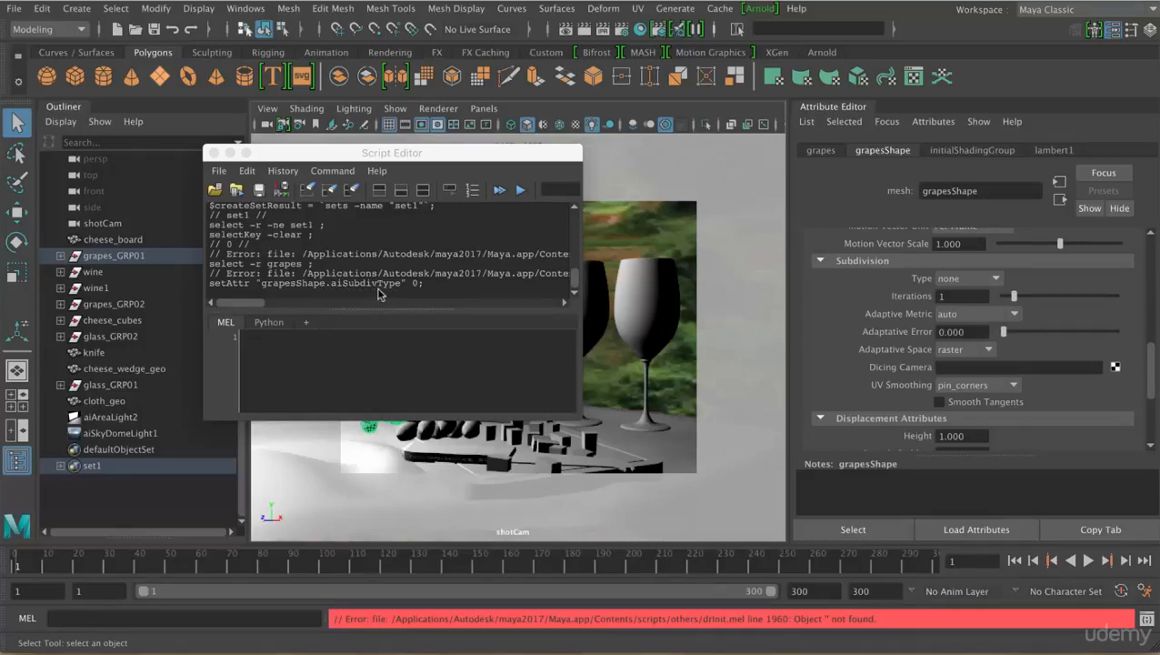
- Close the Script Editor and add the aiSubdivType override attribute to set1
{"action": "left_click", "coordinate": [211, 153]}
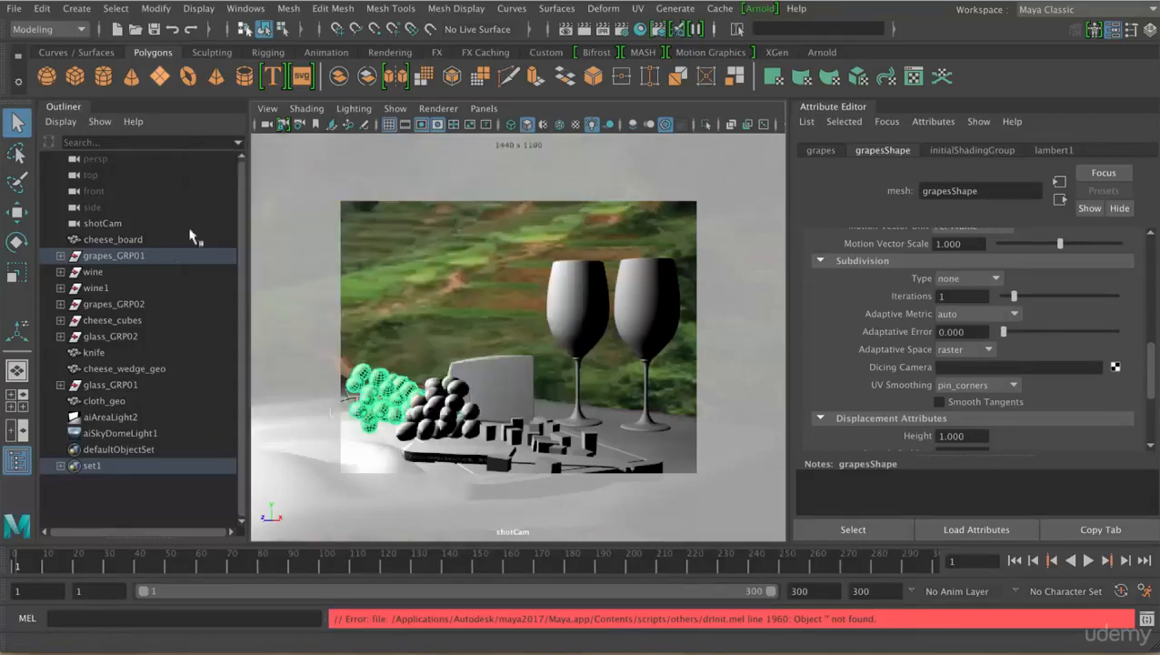
{"action": "left_click", "coordinate": [110, 465]}
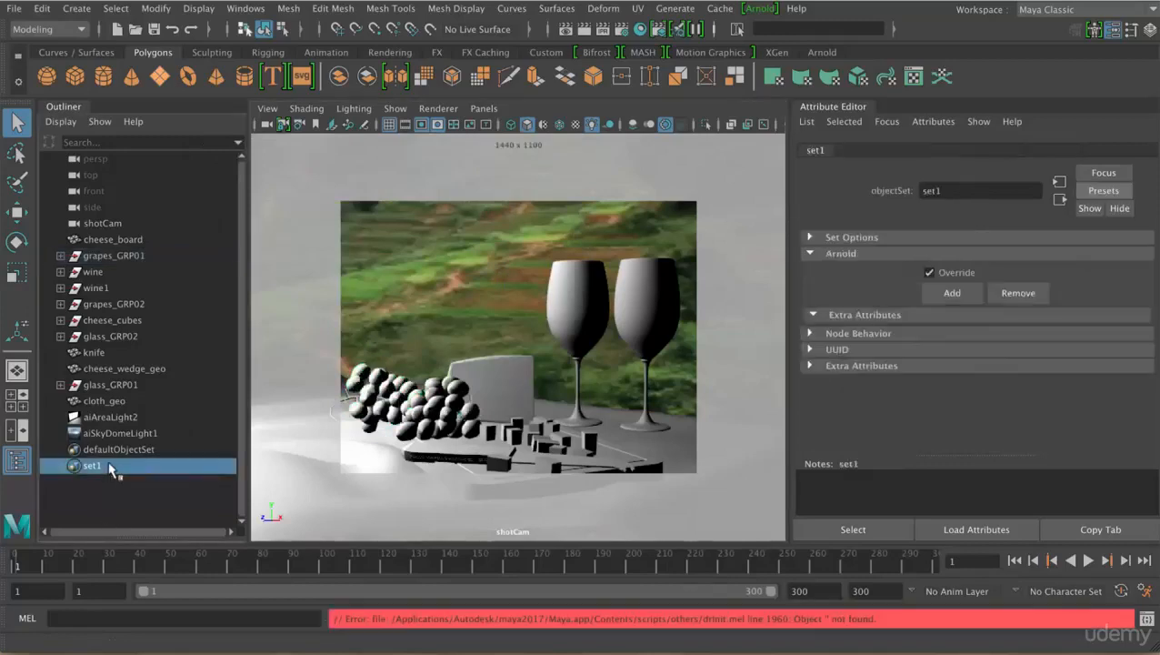
{"action": "left_click", "coordinate": [932, 287]}
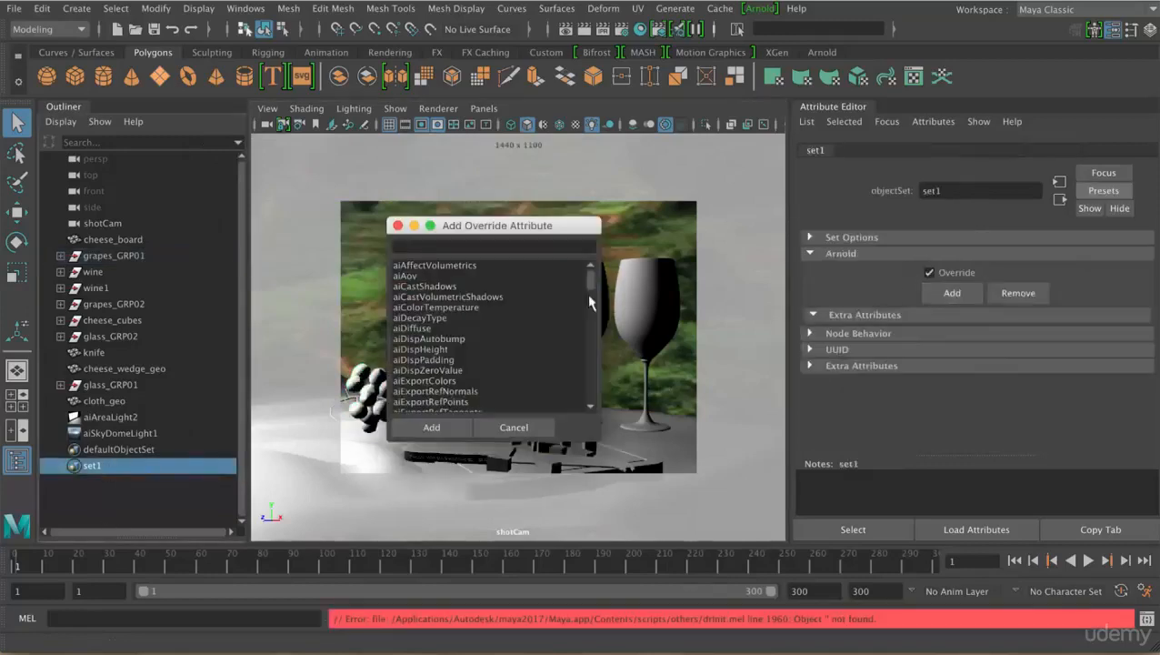
{"action": "left_click_drag", "start_coordinate": [589, 287], "coordinate": [589, 293]}
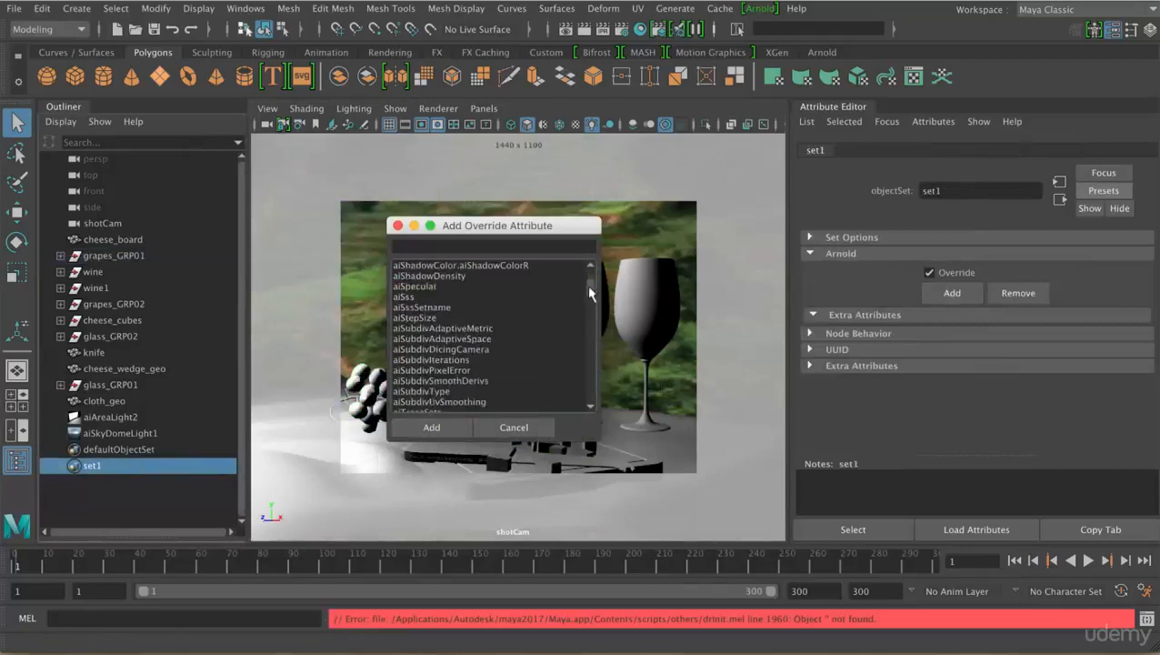
{"action": "left_click", "coordinate": [443, 392]}
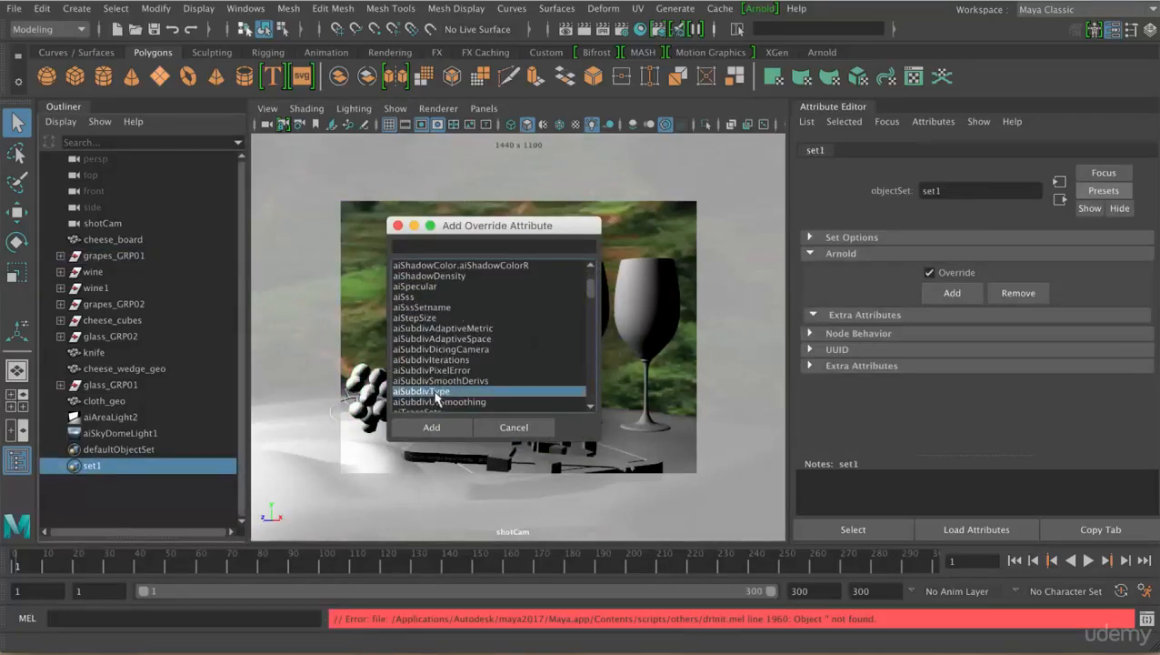
{"action": "left_click", "coordinate": [450, 428]}
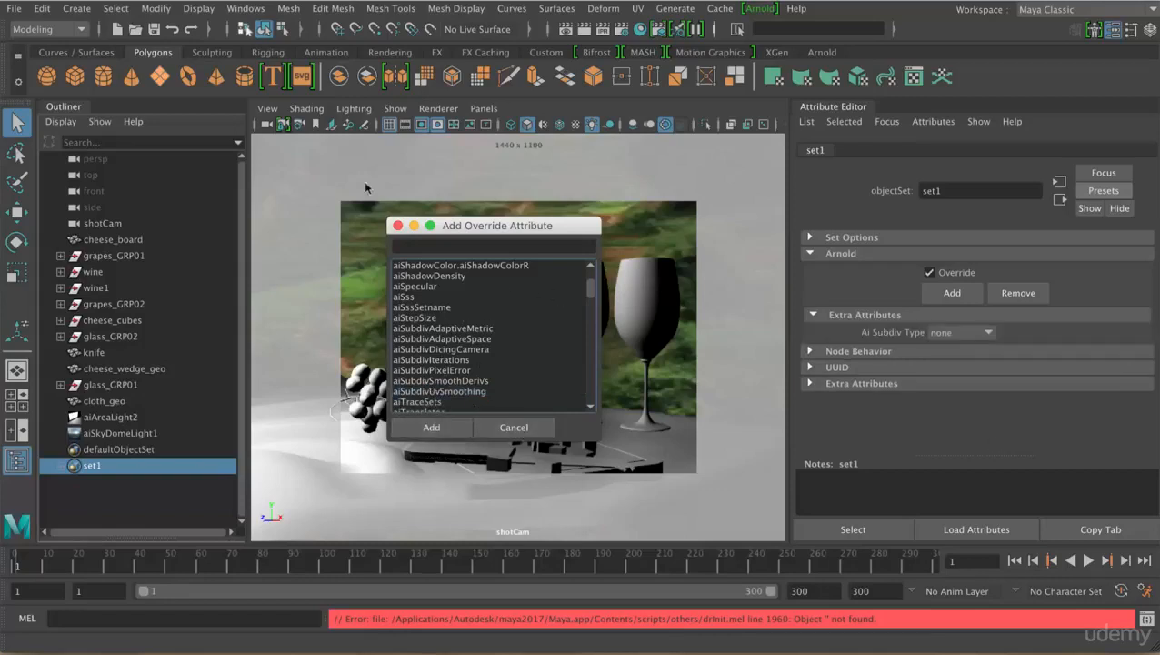
{"action": "left_click", "coordinate": [398, 226]}
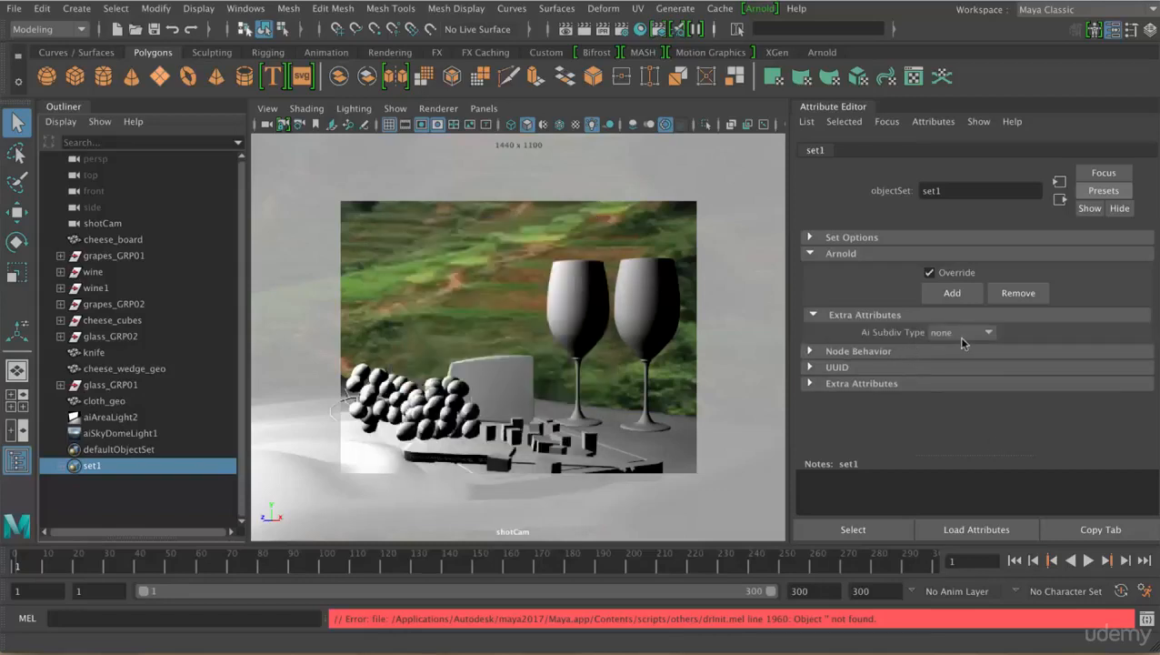
{"action": "left_click", "coordinate": [900, 317]}
{"action": "left_click", "coordinate": [888, 316]}
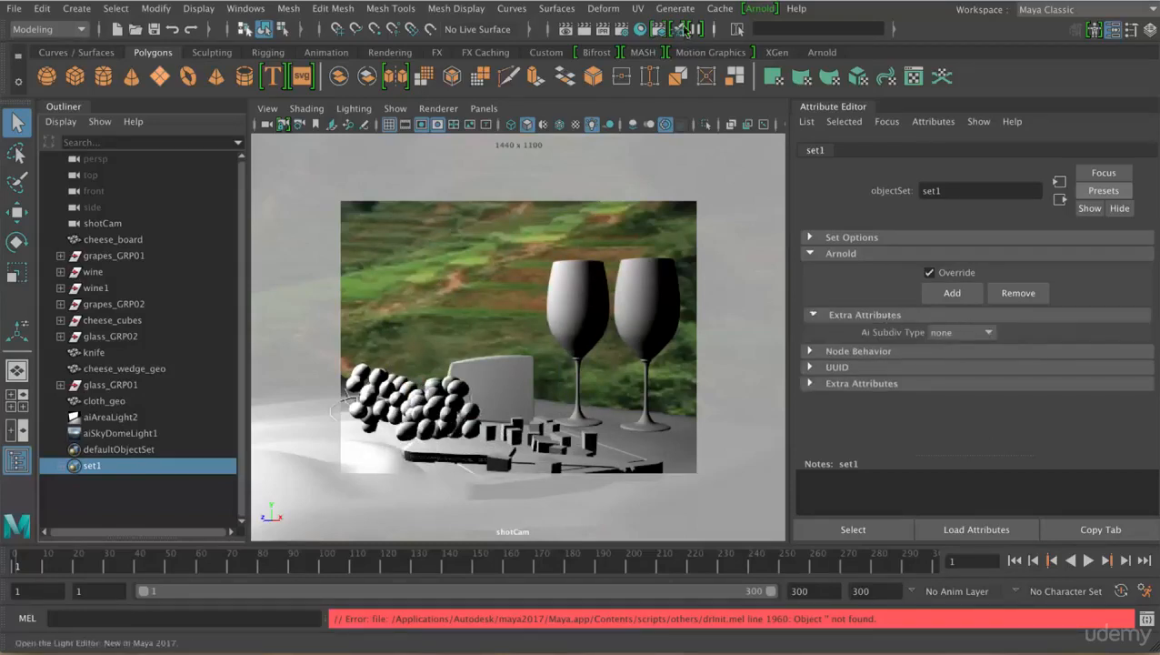
- Start the Arnold render view and set set1's subdivision type override to catclark
{"action": "left_click", "coordinate": [754, 11]}
{"action": "left_click", "coordinate": [758, 38]}
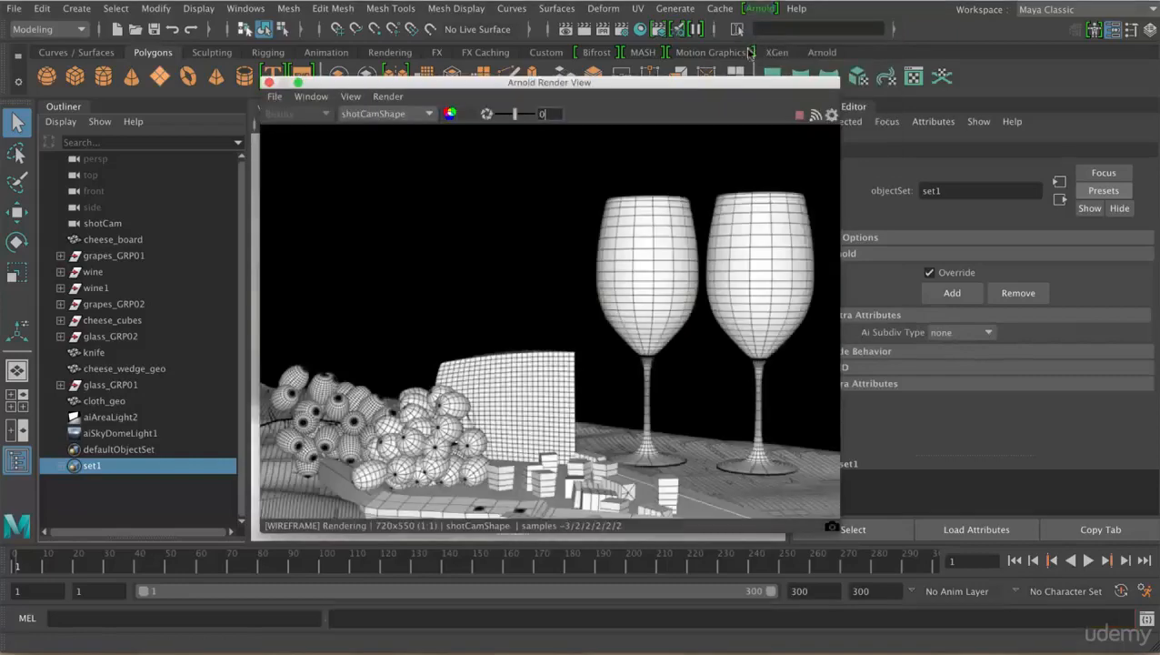
{"action": "left_click", "coordinate": [982, 332]}
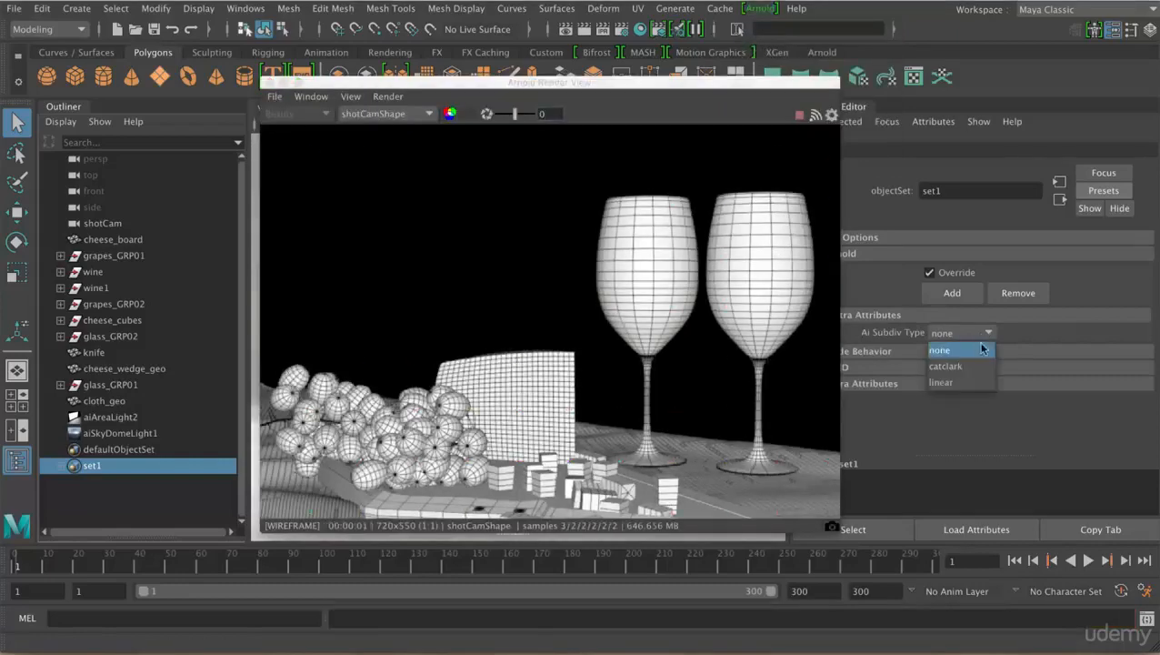
{"action": "left_click", "coordinate": [976, 368]}
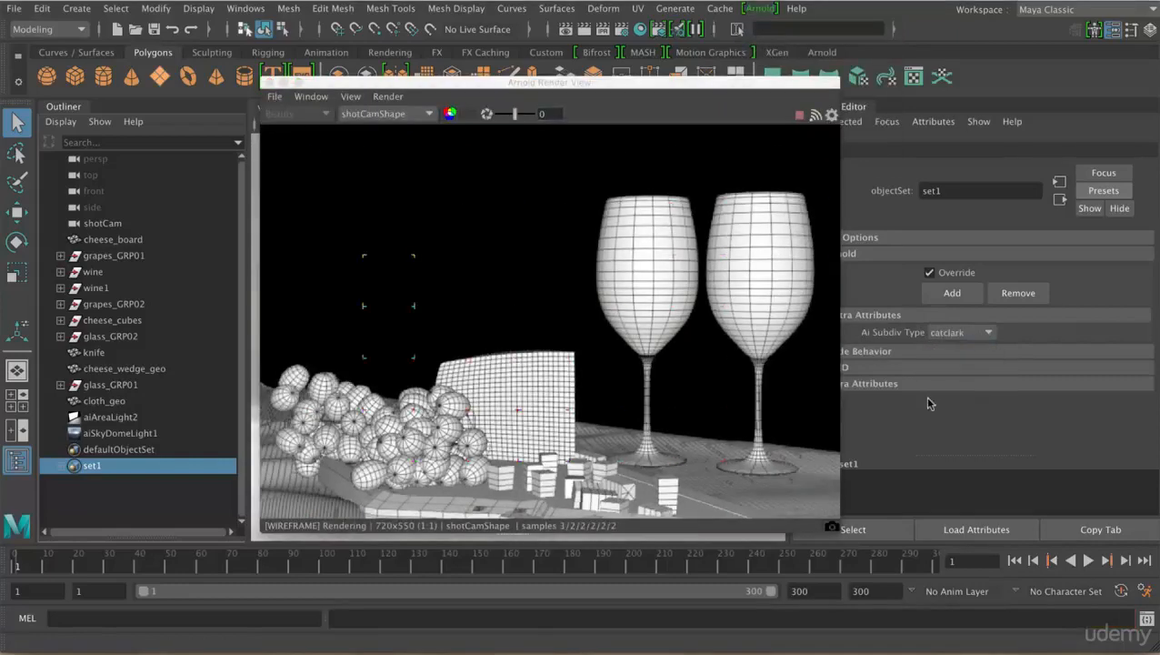
- Add the aiSubdivIterations override attribute to set1 and run a full scene update in the render view
{"action": "left_click", "coordinate": [952, 293]}
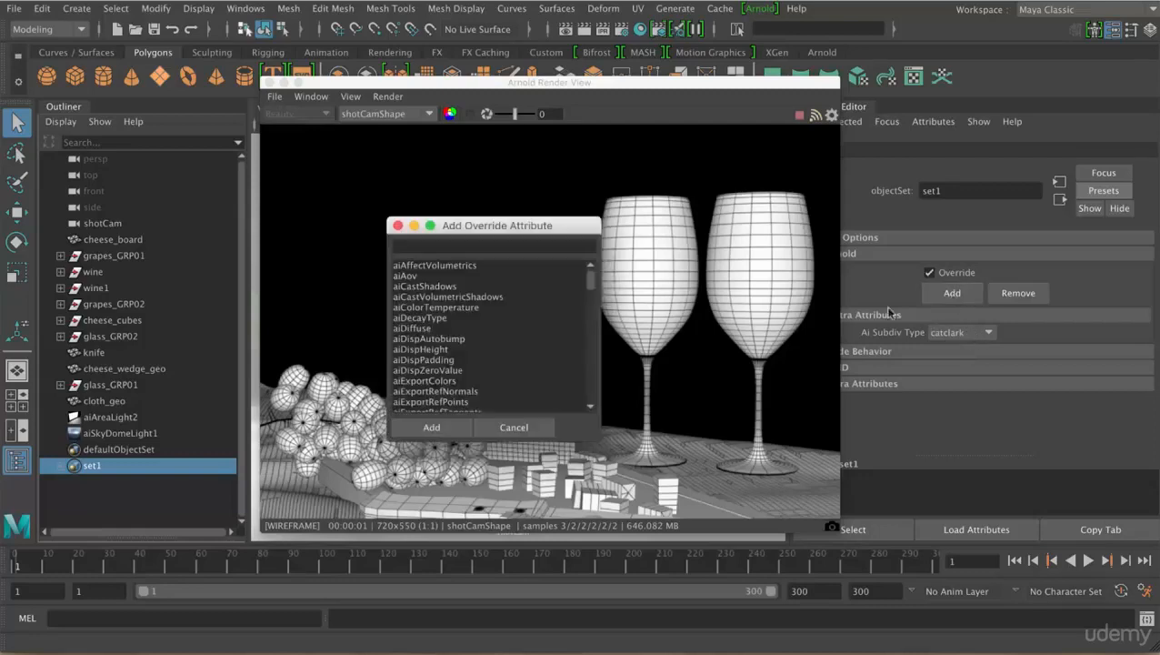
{"action": "left_click_drag", "start_coordinate": [592, 278], "coordinate": [591, 291]}
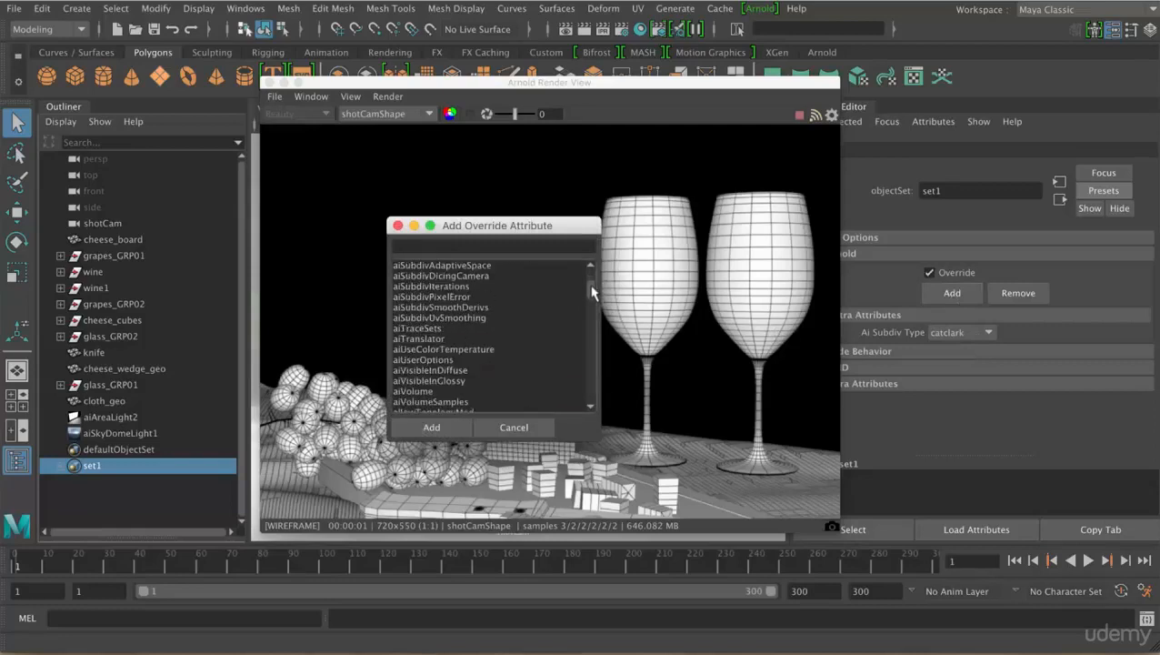
{"action": "left_click", "coordinate": [537, 310]}
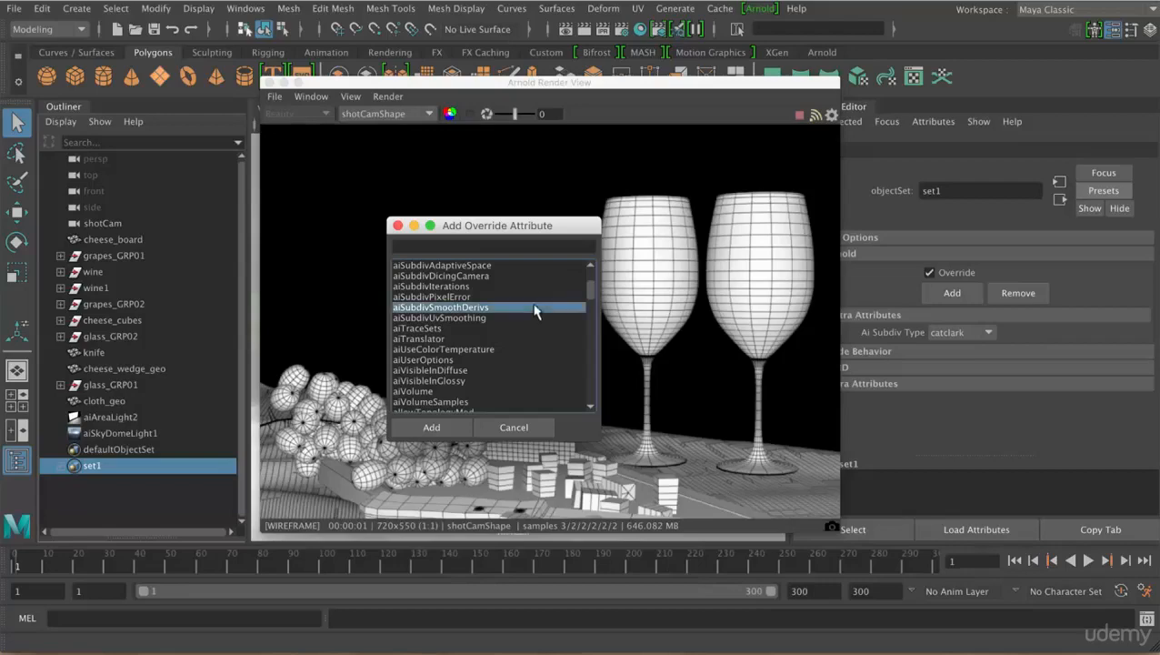
{"action": "left_click", "coordinate": [460, 287]}
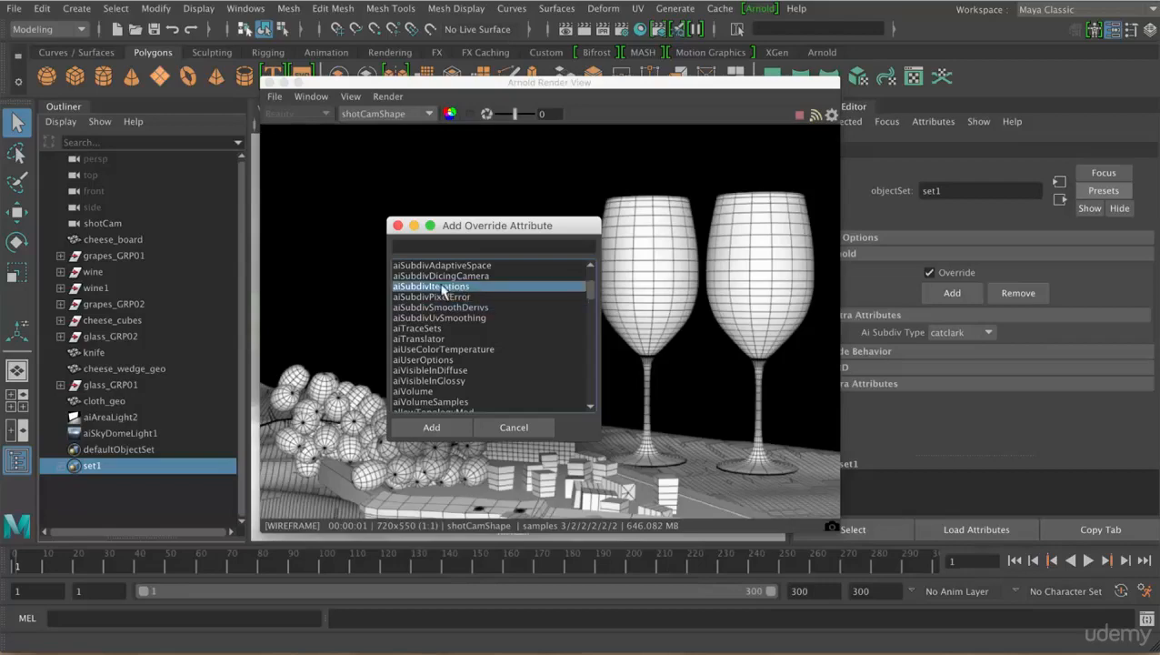
{"action": "left_click", "coordinate": [444, 427]}
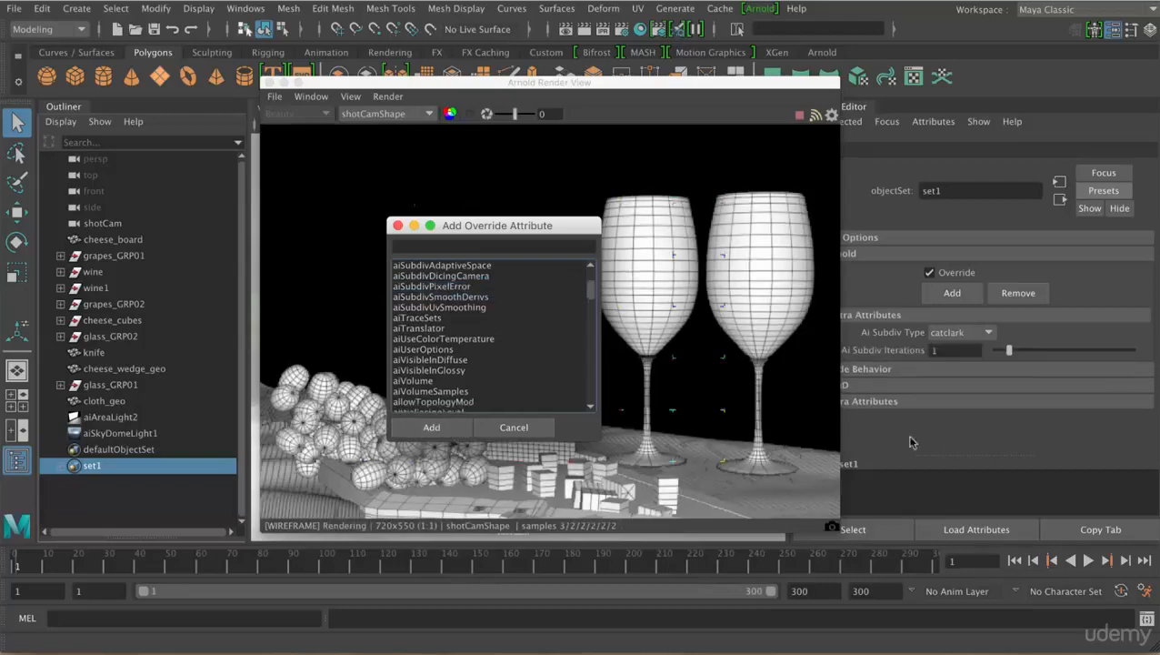
{"action": "left_click", "coordinate": [391, 98]}
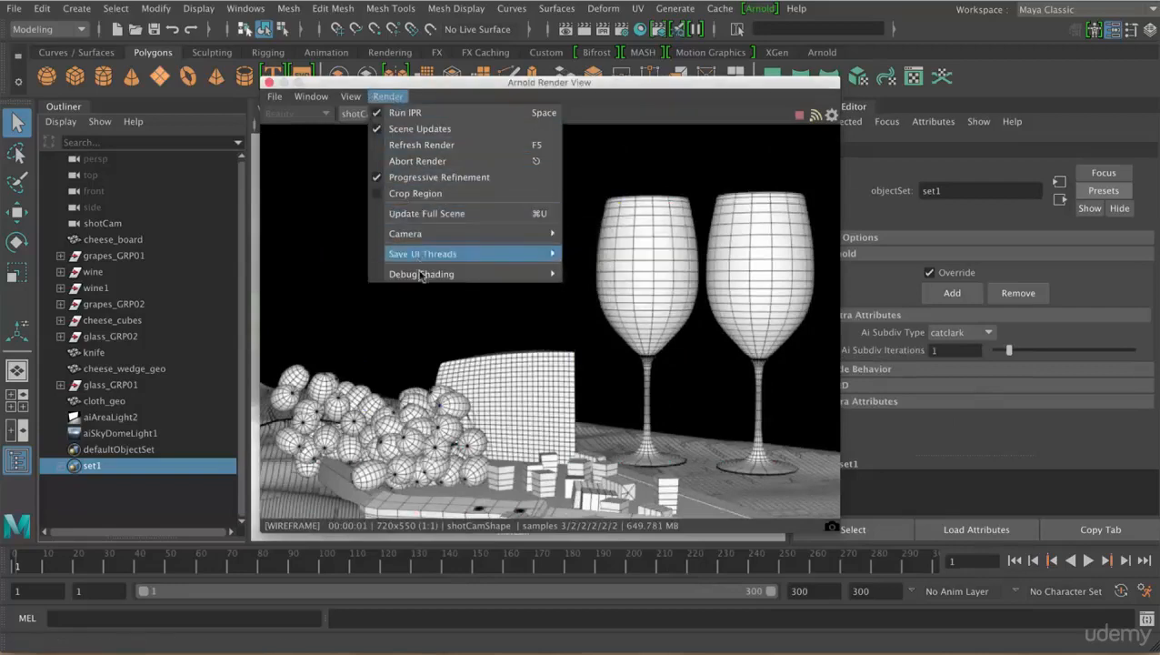
{"action": "left_click", "coordinate": [421, 213]}
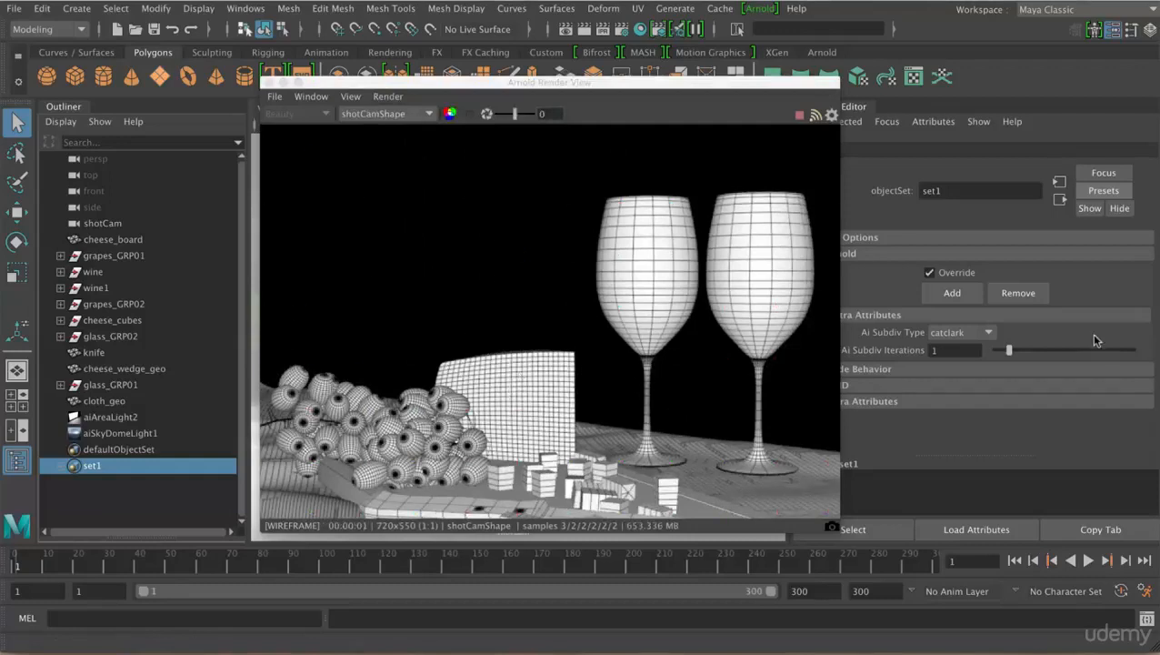
- Set set1's subdivision type override to none and run a full scene update of the render
{"action": "left_click", "coordinate": [988, 334]}
{"action": "left_click", "coordinate": [972, 344]}
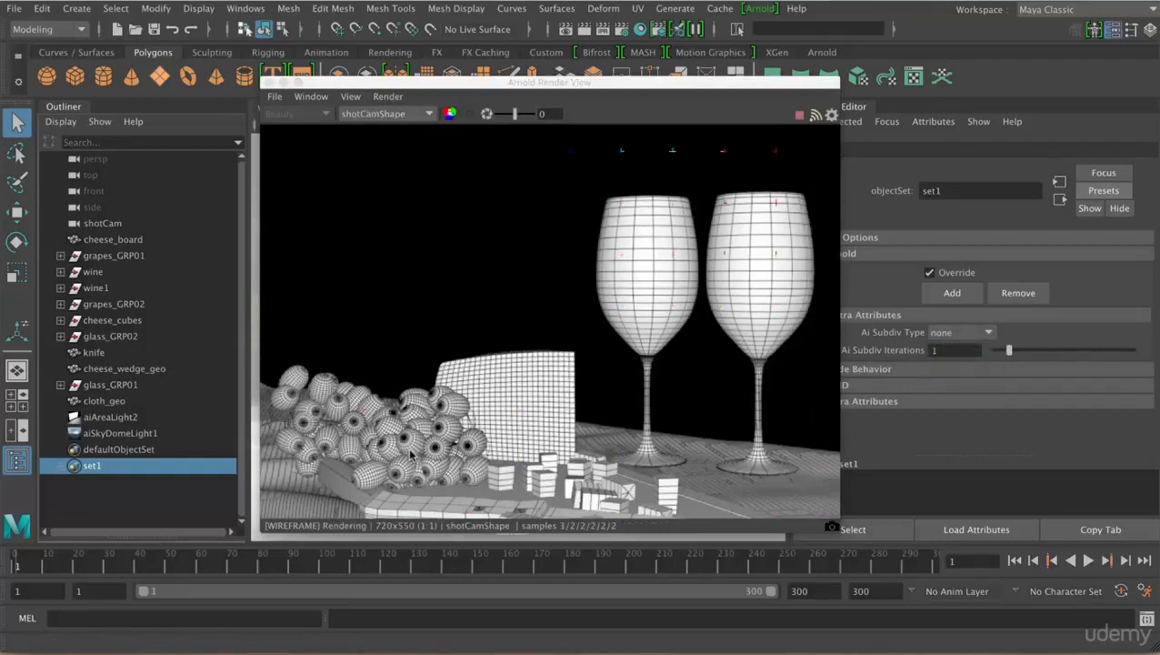
{"action": "left_click", "coordinate": [381, 97]}
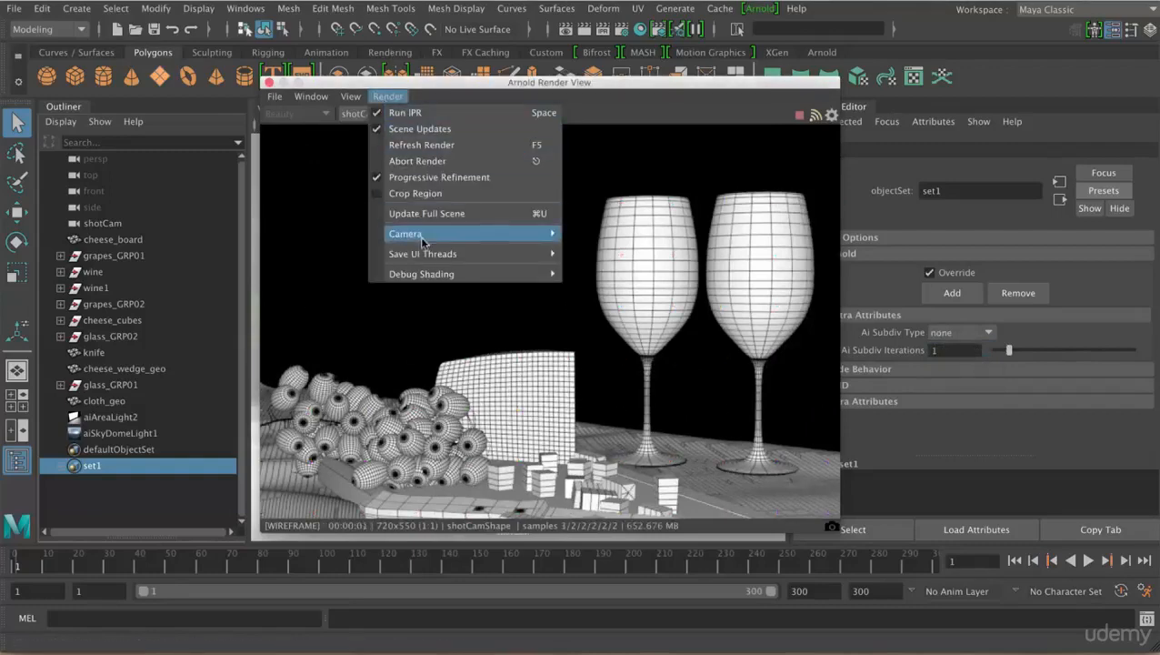
{"action": "left_click", "coordinate": [425, 213]}
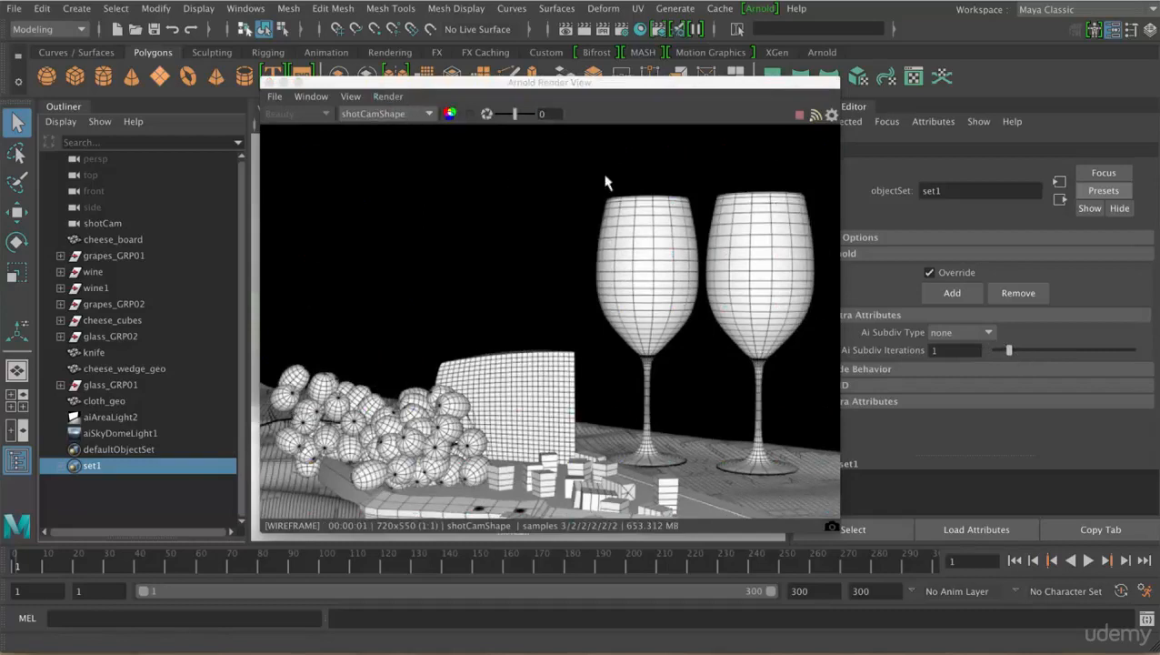
- Set set1's subdivision type override back to catclark and run a full scene update of the render
{"action": "left_click", "coordinate": [976, 333]}
{"action": "left_click", "coordinate": [974, 373]}
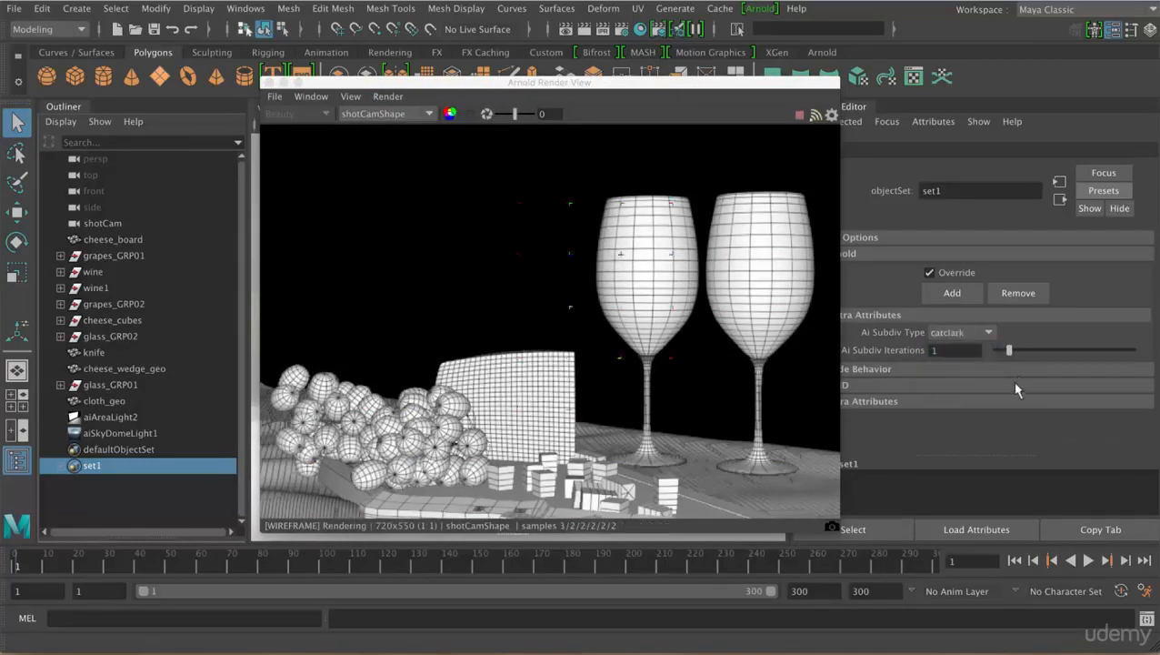
{"action": "left_click", "coordinate": [350, 96]}
{"action": "mouse_move", "coordinate": [387, 96]}
{"action": "mouse_move", "coordinate": [404, 235]}
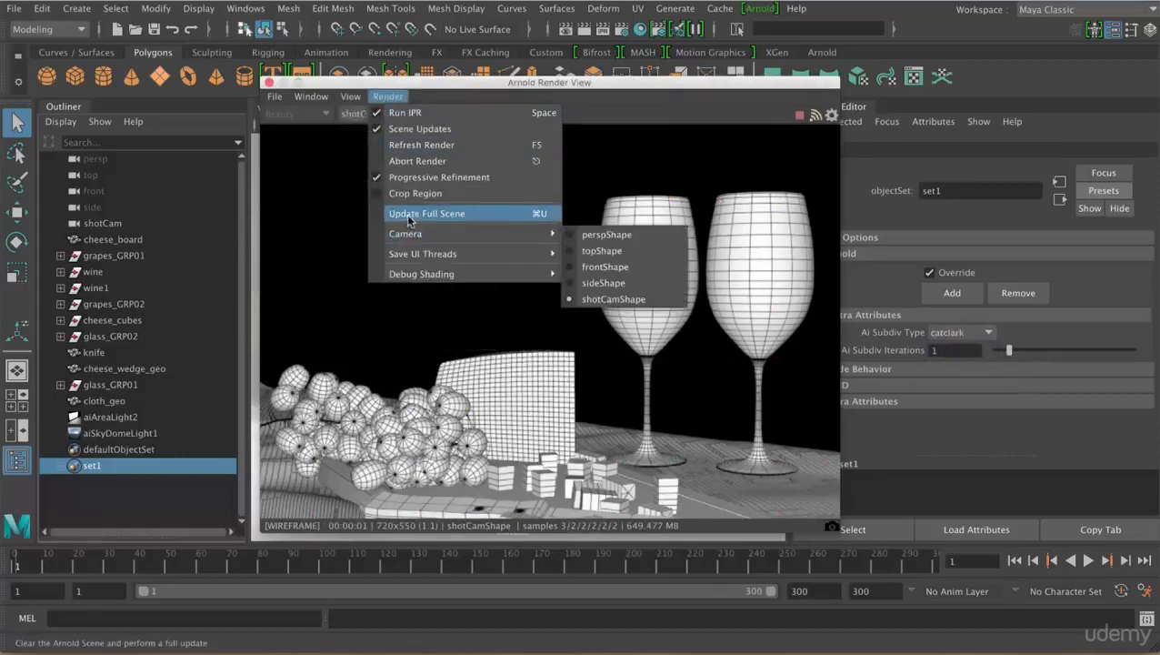
{"action": "left_click", "coordinate": [427, 213]}
- Set set1's subdivision iterations override to 2, run a full scene update and close the render view
{"action": "left_click_drag", "start_coordinate": [1009, 352], "coordinate": [1023, 352]}
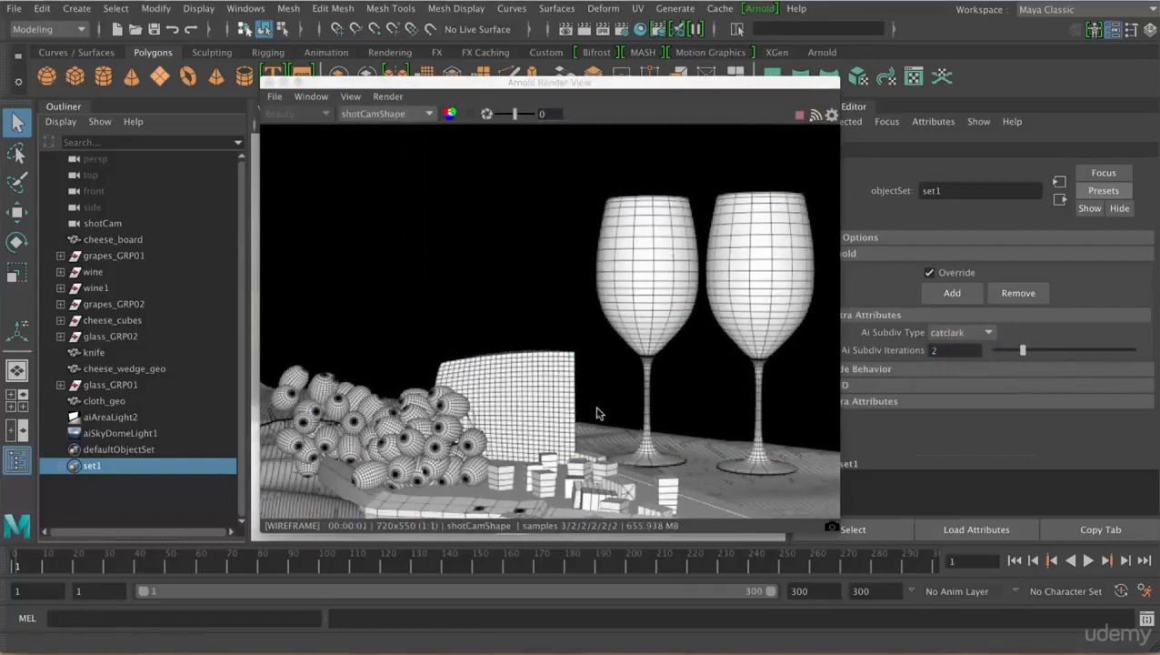
{"action": "left_click", "coordinate": [388, 97]}
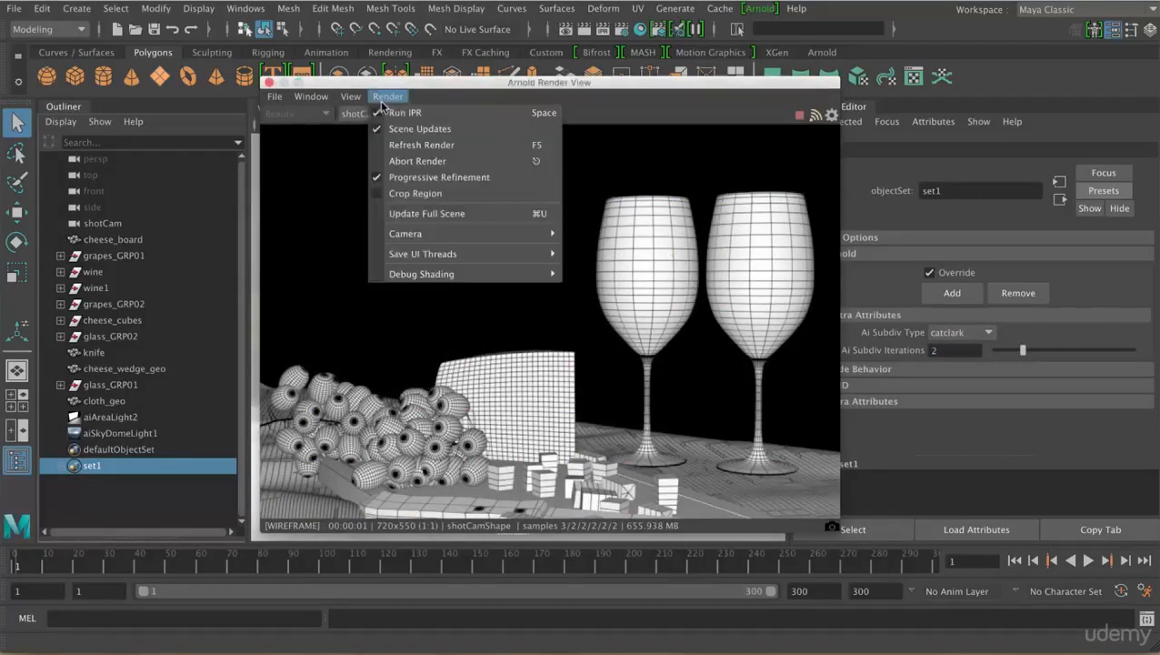
{"action": "left_click", "coordinate": [403, 215]}
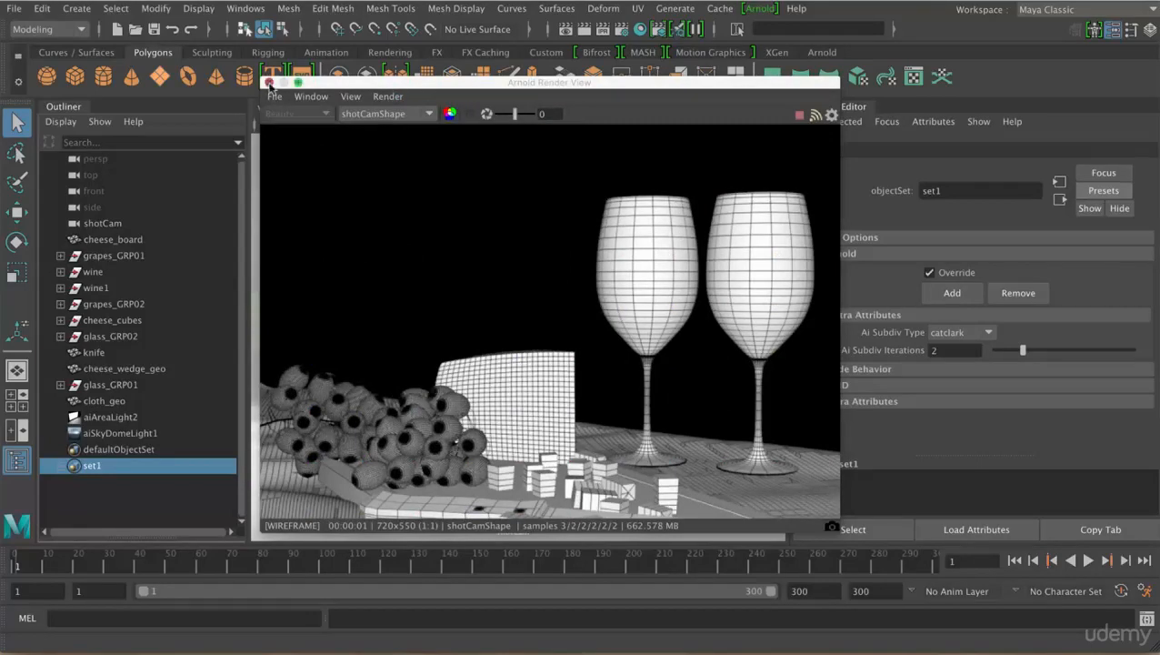
{"action": "left_click", "coordinate": [267, 82]}
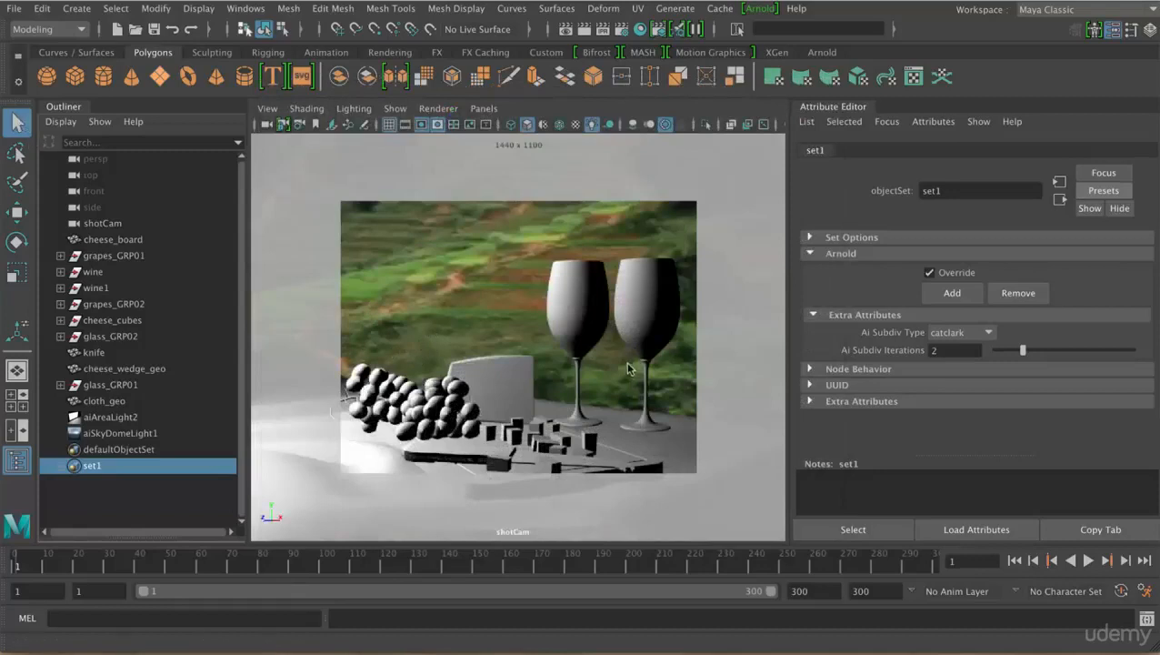
- Set the knife mesh's own Arnold subdivision type to catclark with 2 iterations
{"action": "left_click", "coordinate": [678, 445]}
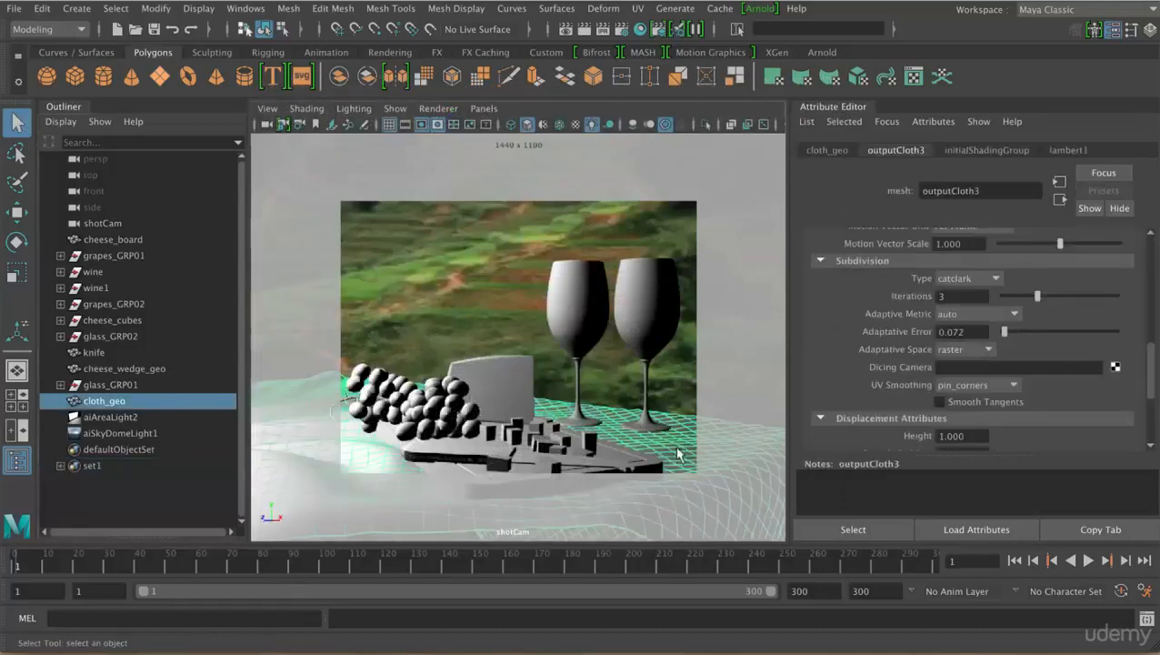
{"action": "left_click", "coordinate": [473, 459]}
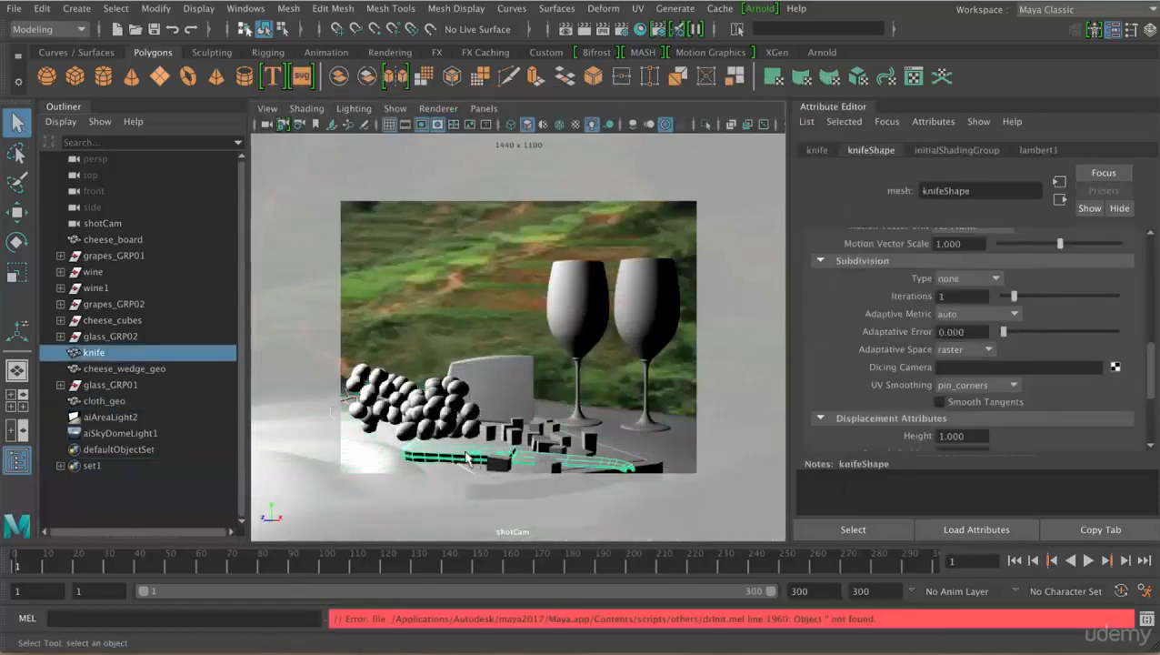
{"action": "left_click", "coordinate": [977, 282]}
{"action": "left_click", "coordinate": [964, 311]}
{"action": "left_click_drag", "start_coordinate": [1017, 301], "coordinate": [1024, 301]}
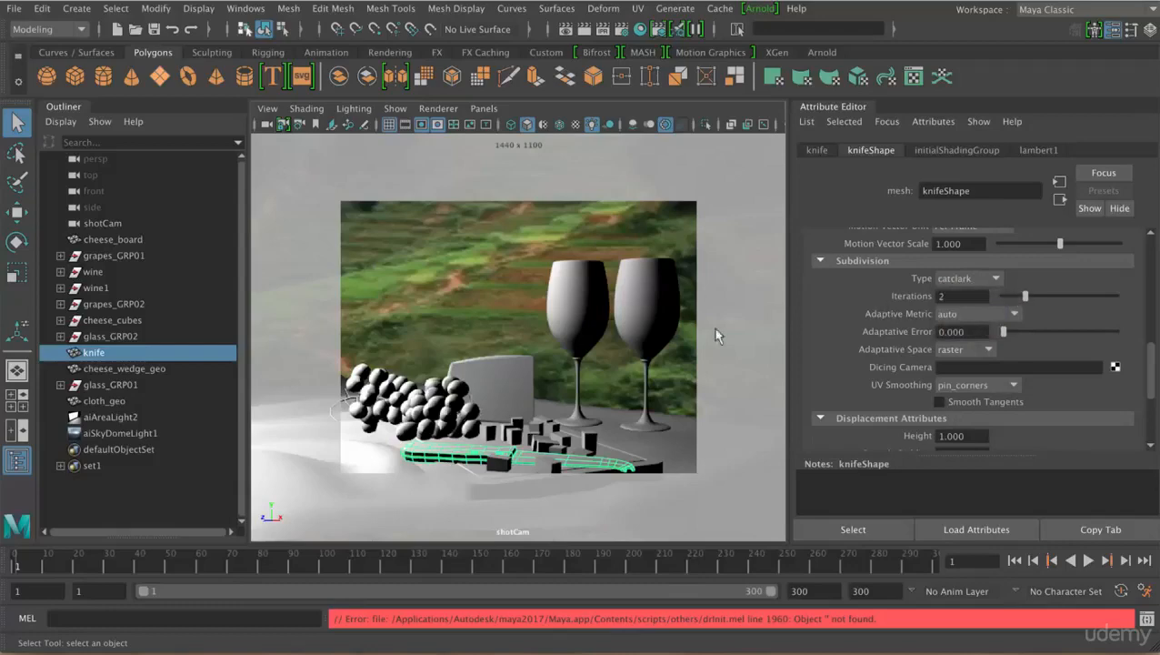
- Open the Arnold render view and examine the wireframe density of the subdivided meshes
{"action": "left_click", "coordinate": [760, 8]}
{"action": "left_click", "coordinate": [763, 36]}
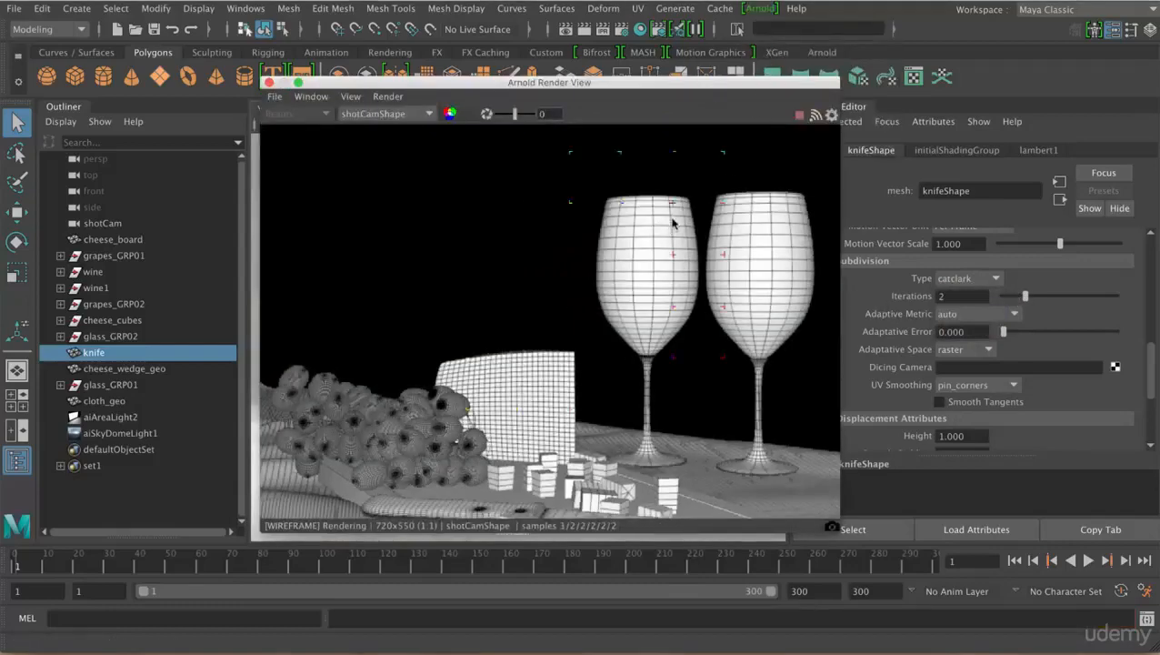
{"action": "scroll", "coordinate": [672, 286], "scroll_direction": "up", "scroll_amount": 3}
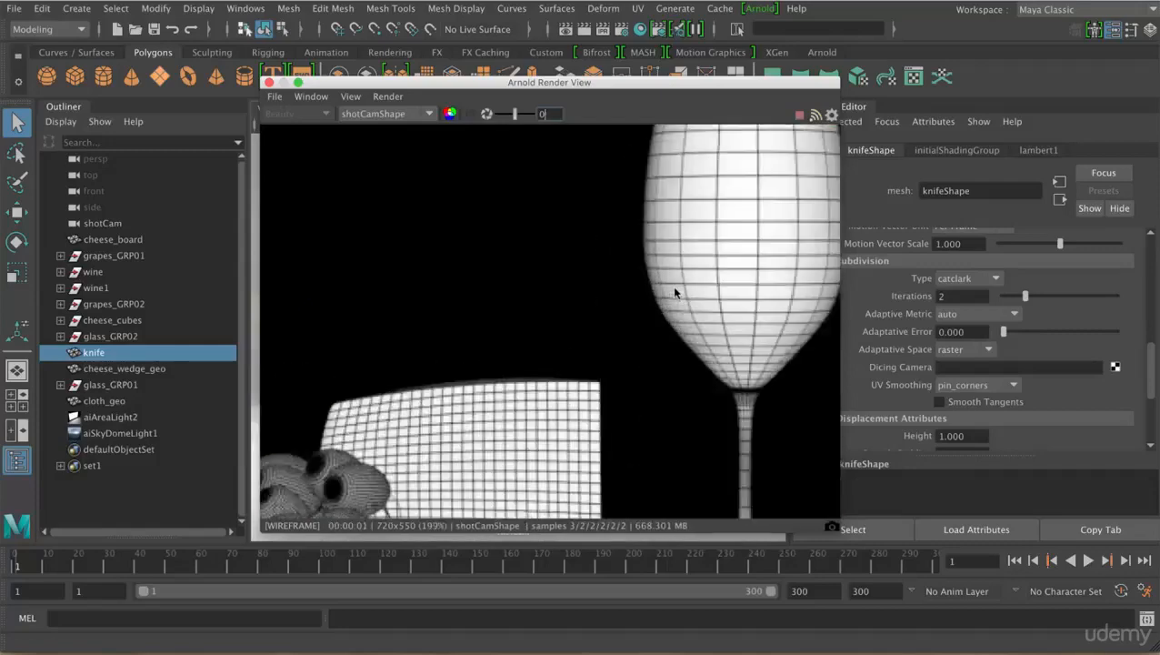
{"action": "scroll", "coordinate": [672, 285], "scroll_direction": "down", "scroll_amount": 5}
{"action": "key", "text": "a"}
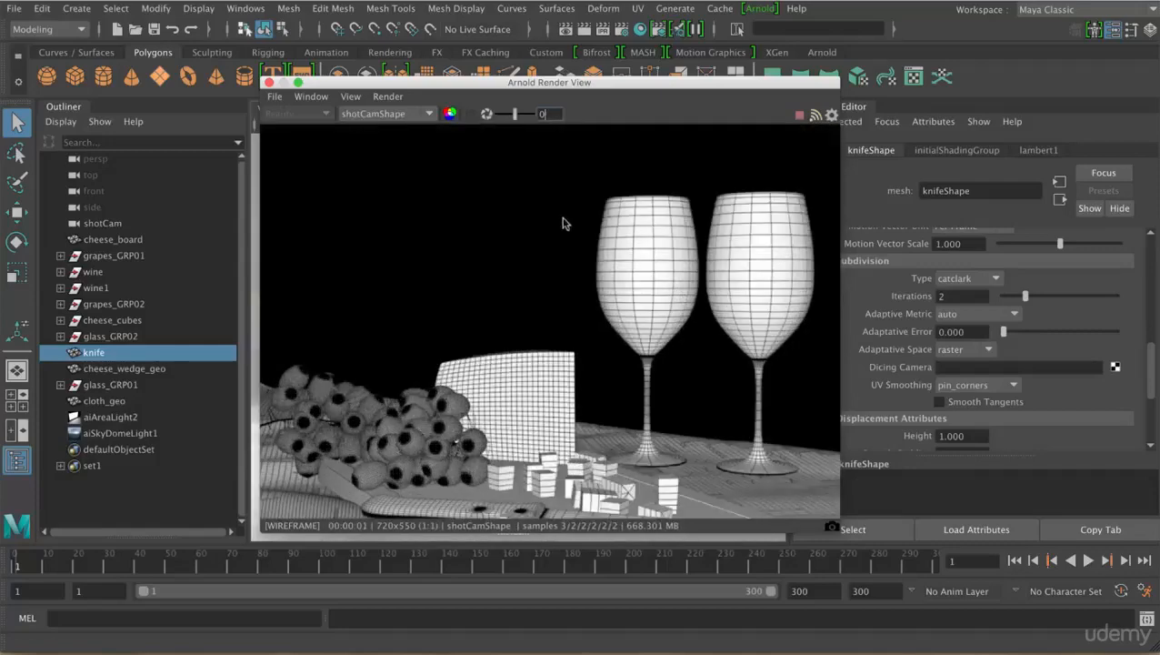
- Disable the wireframe debug shading in the render view and move the render window to uncover the attributes
{"action": "left_click", "coordinate": [382, 98]}
{"action": "mouse_move", "coordinate": [350, 96]}
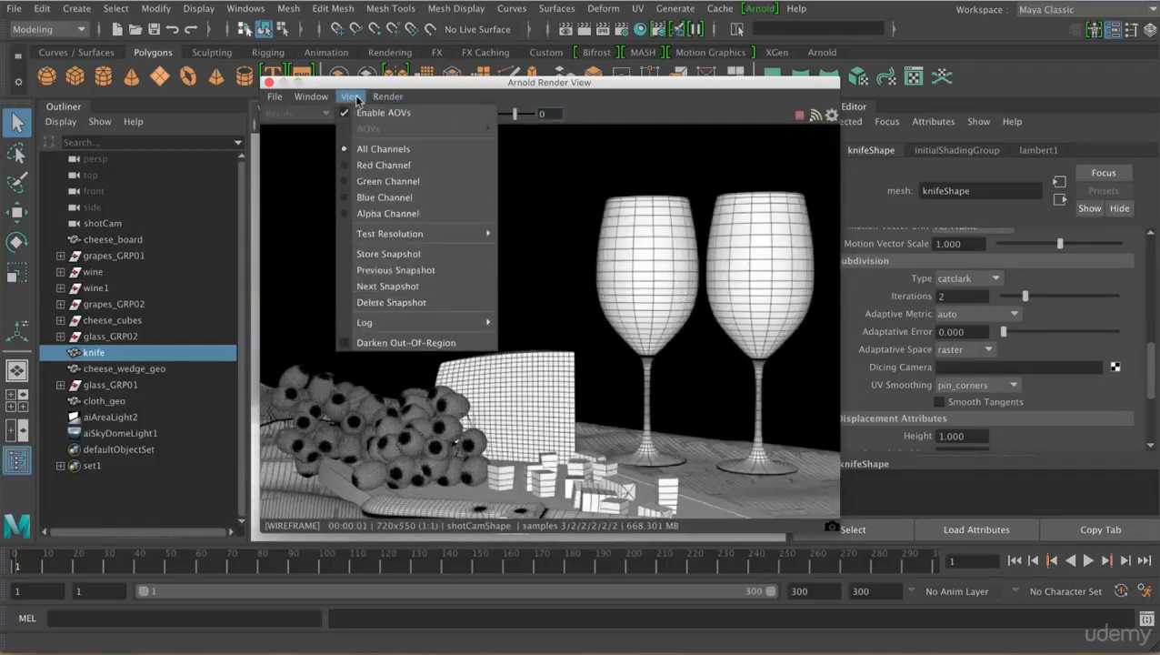
{"action": "mouse_move", "coordinate": [445, 324]}
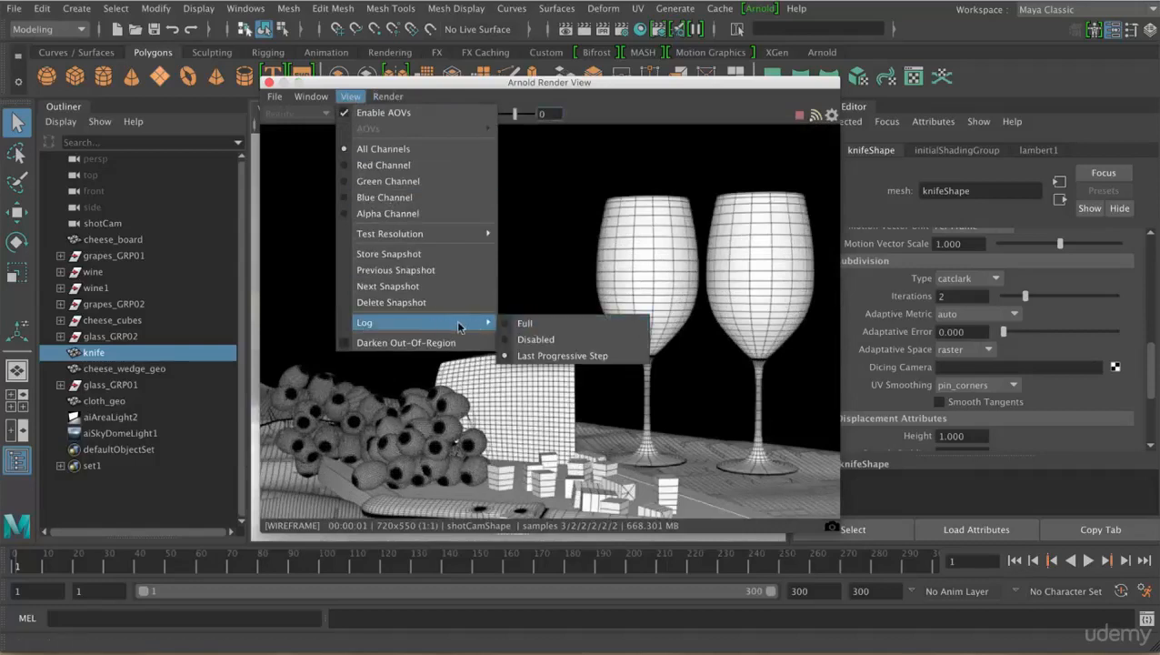
{"action": "mouse_move", "coordinate": [389, 96]}
{"action": "mouse_move", "coordinate": [521, 277]}
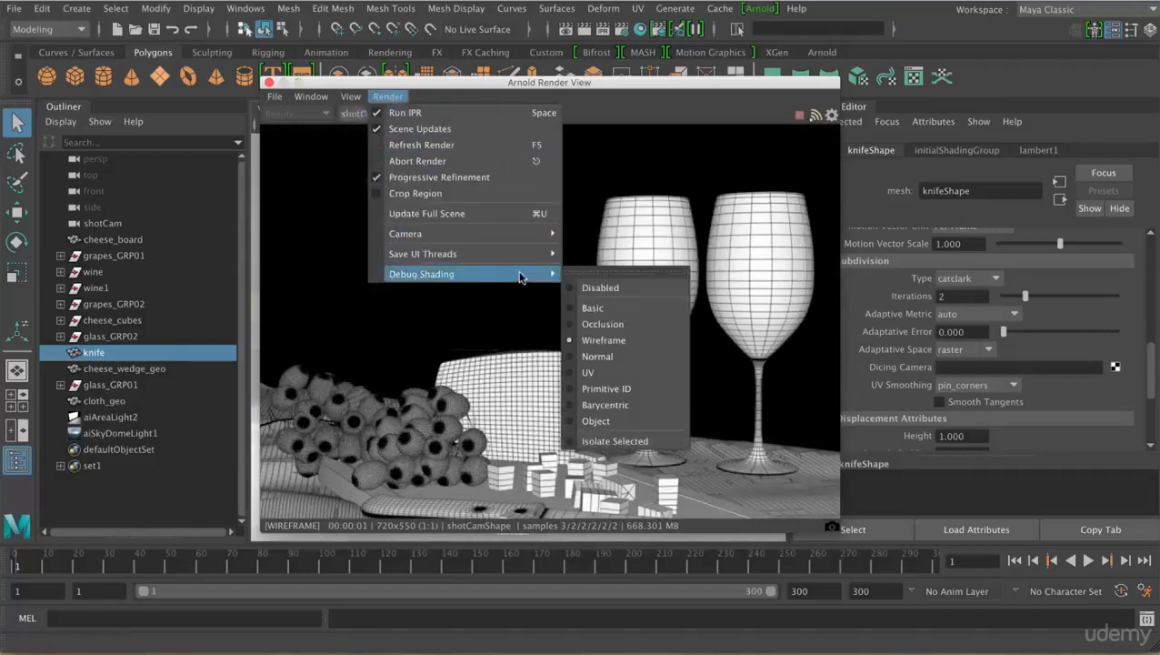
{"action": "left_click", "coordinate": [600, 287]}
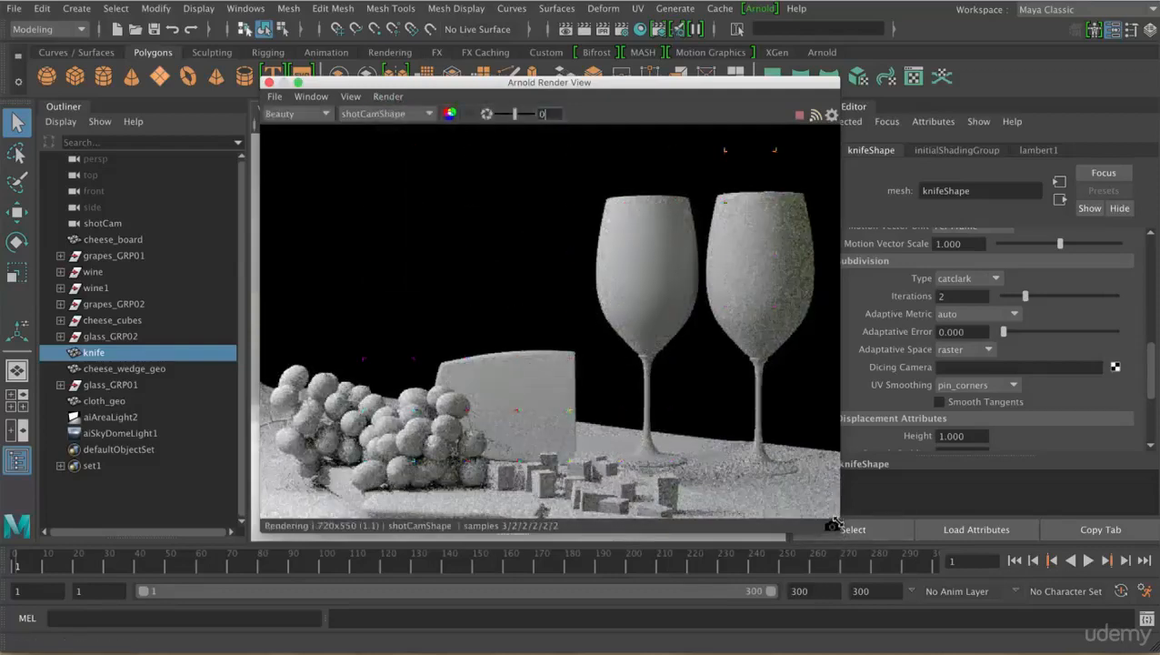
{"action": "left_click_drag", "start_coordinate": [835, 524], "coordinate": [850, 562]}
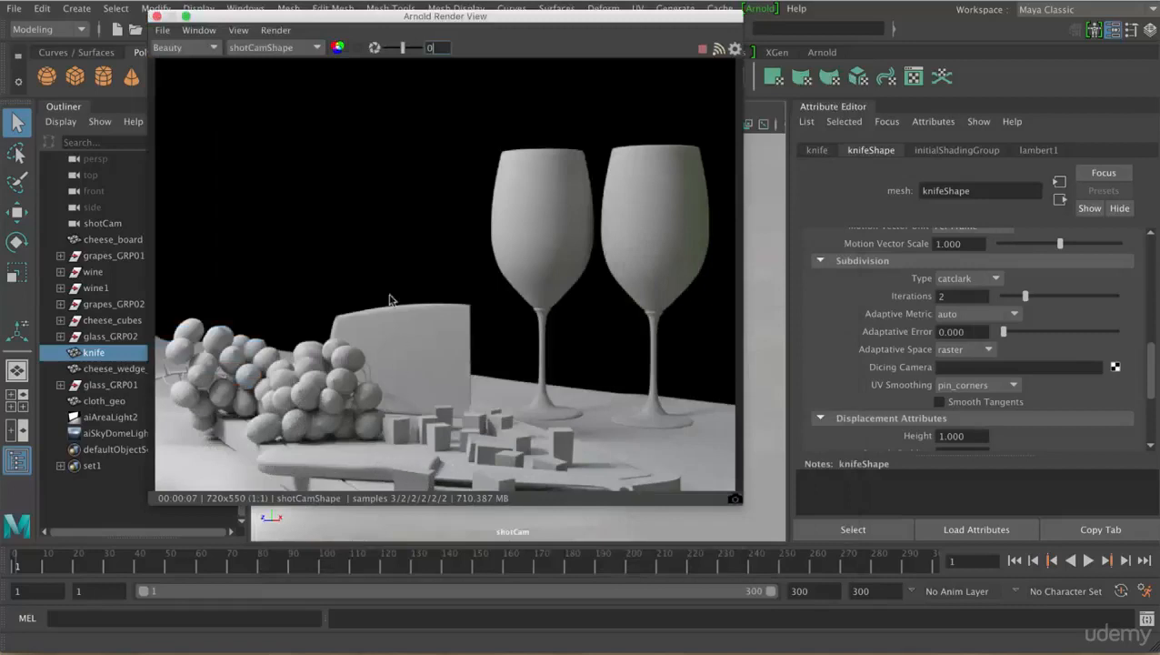
- Switch the render view's debug shading back to Wireframe
{"action": "left_click", "coordinate": [276, 30]}
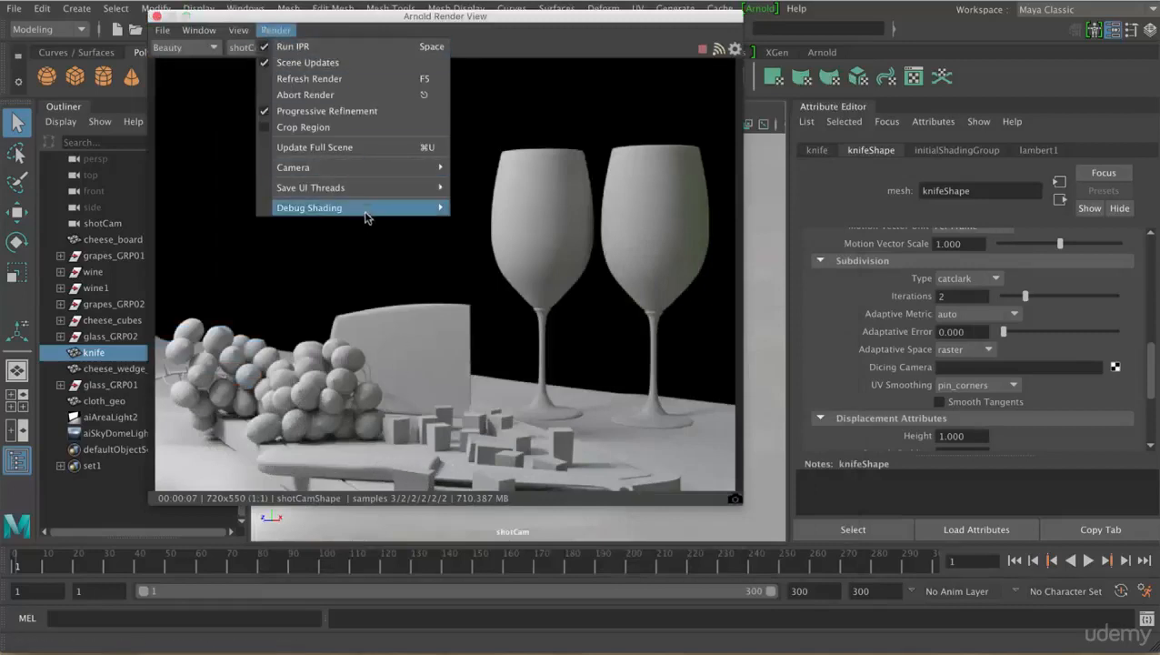
{"action": "mouse_move", "coordinate": [364, 207]}
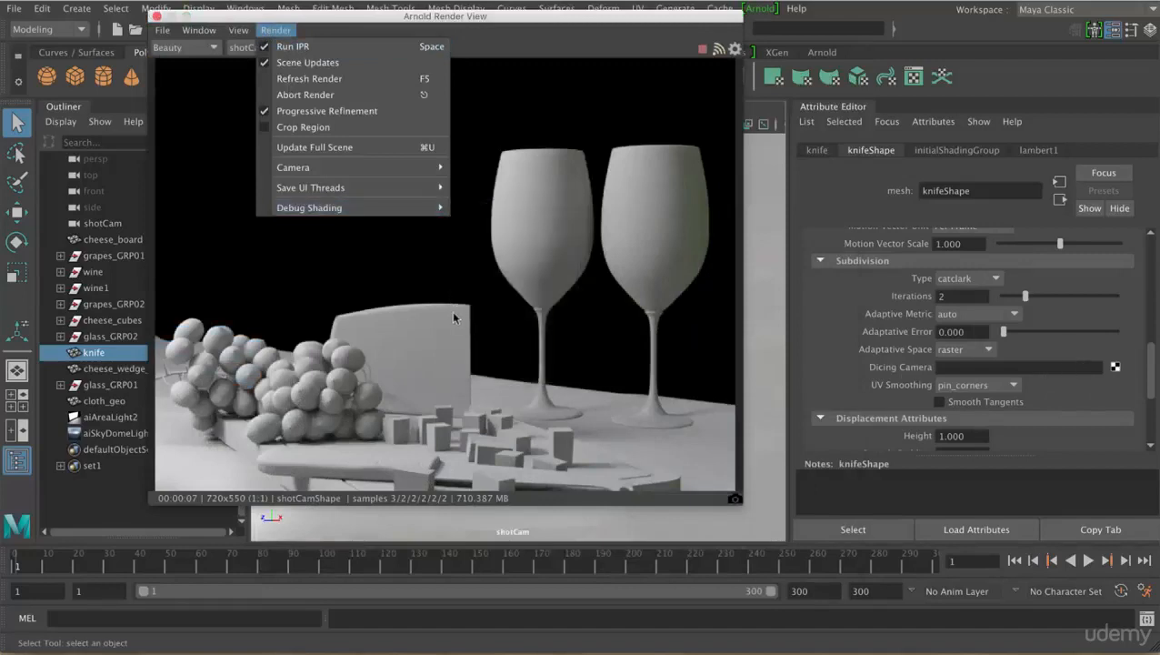
{"action": "mouse_move", "coordinate": [434, 209]}
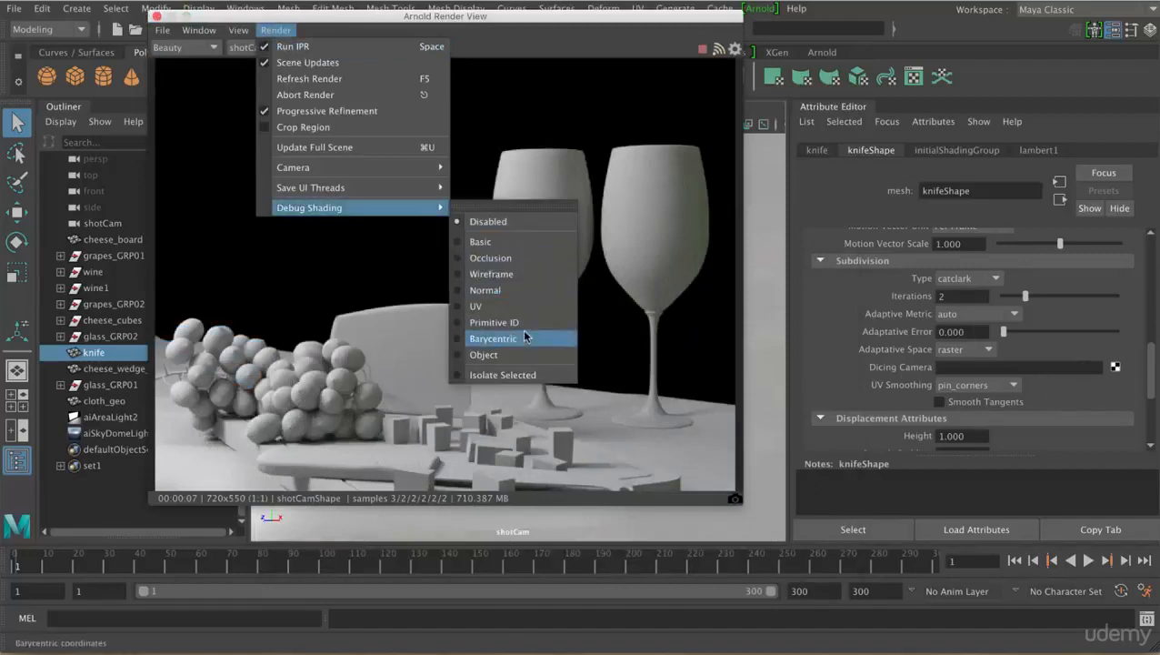
{"action": "left_click", "coordinate": [529, 274]}
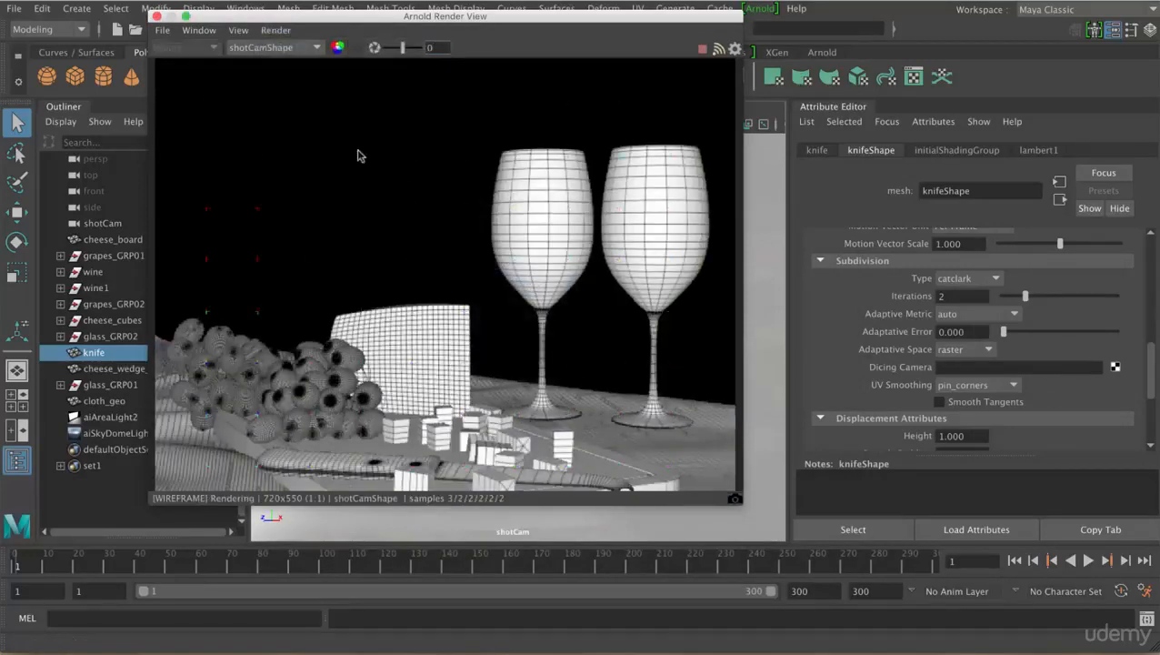
- Add the Debug Shading icon to the render view's toolbar
{"action": "left_click", "coordinate": [199, 30]}
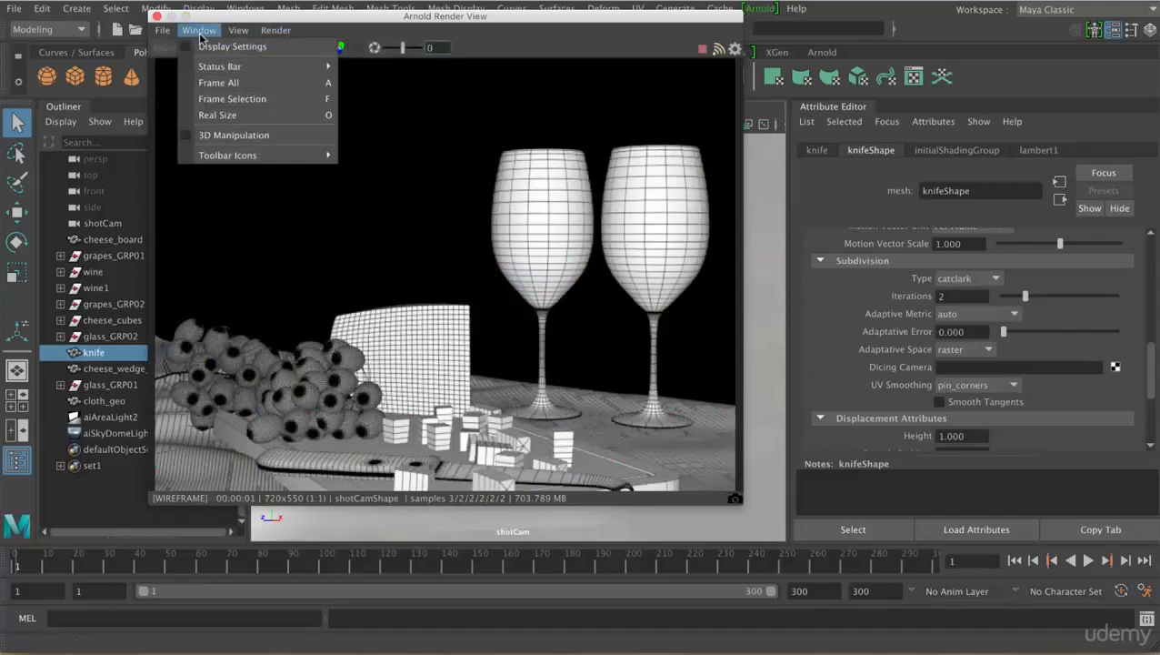
{"action": "mouse_move", "coordinate": [223, 160]}
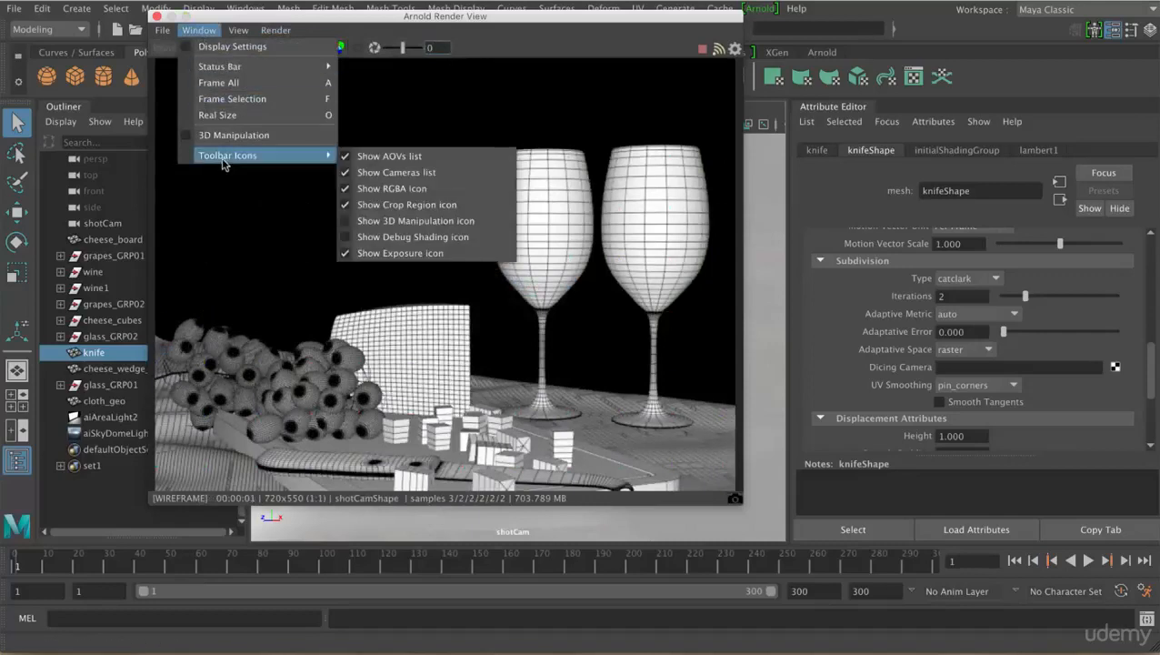
{"action": "left_click", "coordinate": [378, 240]}
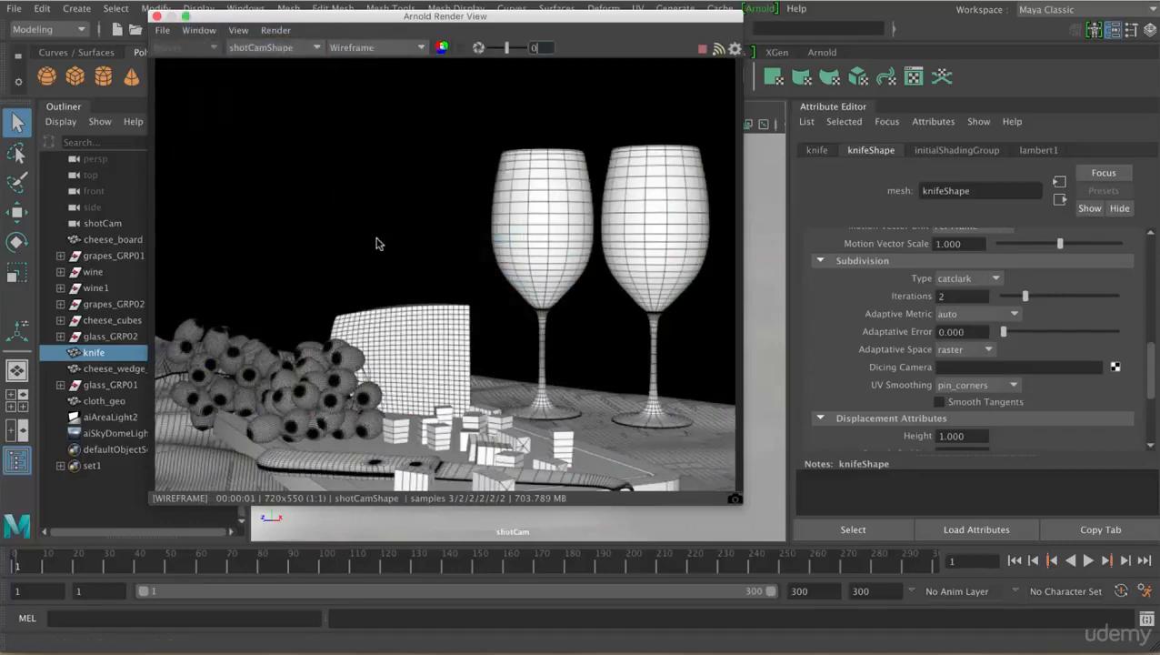
- Switch the render view's debug mode to Shading and back to Wireframe using the new toolbar control
{"action": "left_click", "coordinate": [406, 53]}
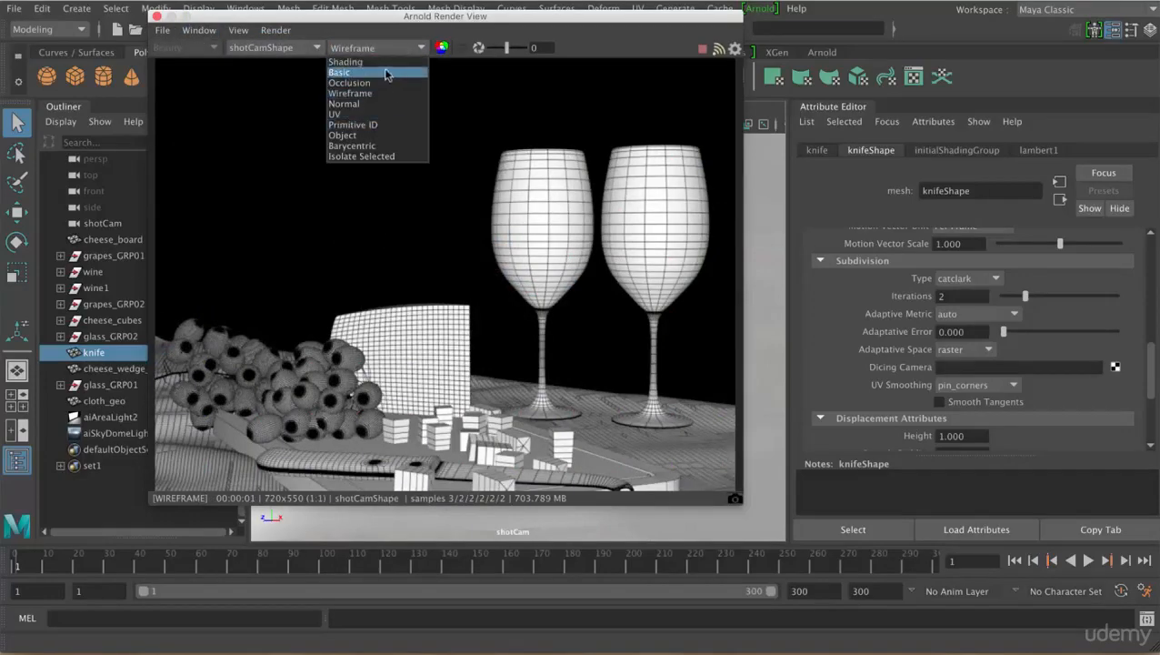
{"action": "left_click", "coordinate": [386, 71]}
{"action": "left_click", "coordinate": [375, 48]}
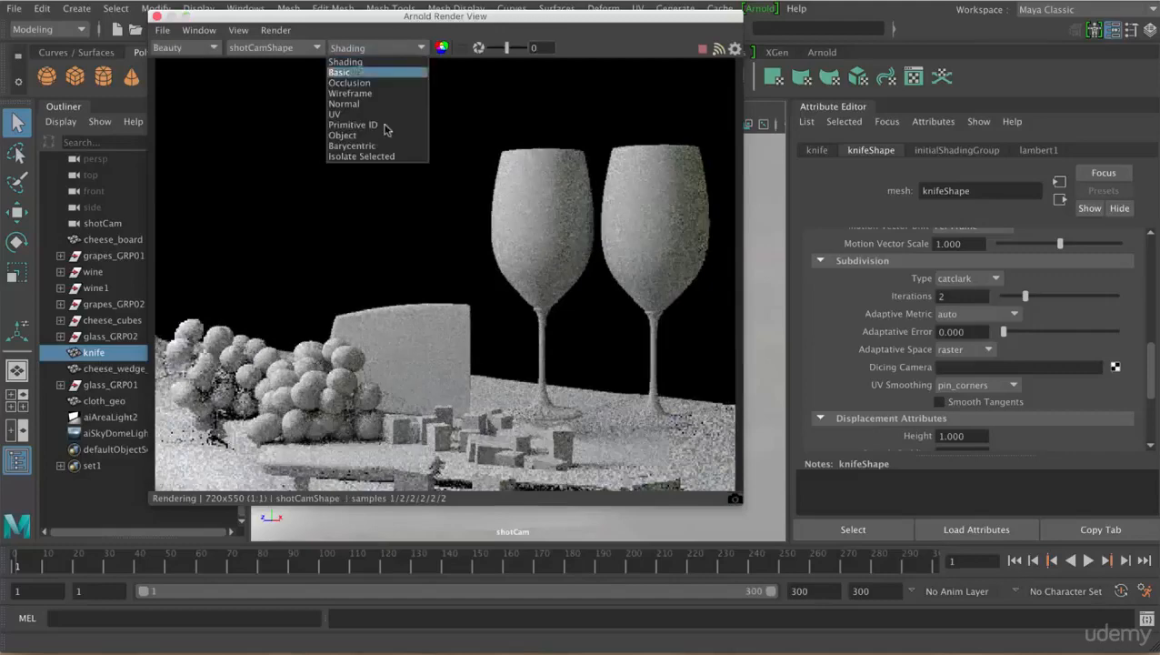
{"action": "left_click", "coordinate": [374, 93]}
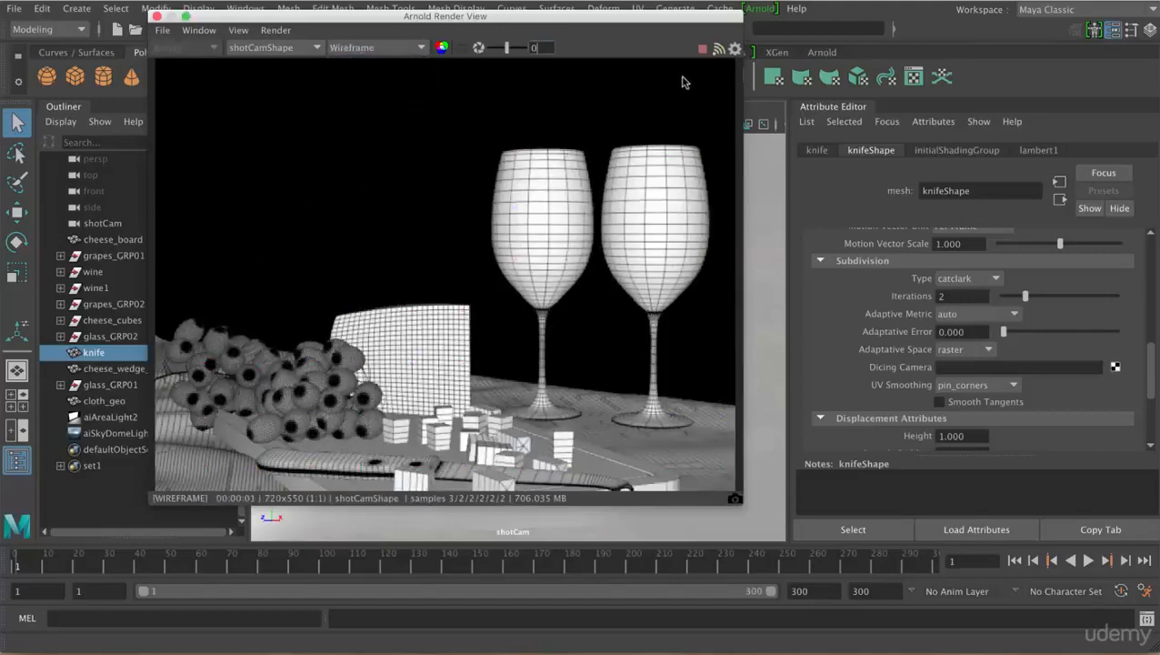
- Select the cloth mesh from the render view, set its Arnold subdivision type to none and back to catclark
{"action": "mouse_move", "coordinate": [695, 24]}
{"action": "left_mouse_down"}
{"action": "mouse_move", "coordinate": [603, 323]}
{"action": "mouse_move", "coordinate": [680, 468]}
{"action": "mouse_move", "coordinate": [716, 473]}
{"action": "mouse_move", "coordinate": [700, 405]}
{"action": "mouse_move", "coordinate": [700, 26]}
{"action": "left_mouse_up"}
{"action": "left_click", "coordinate": [679, 423]}
{"action": "left_click", "coordinate": [988, 279]}
{"action": "left_click", "coordinate": [964, 297]}
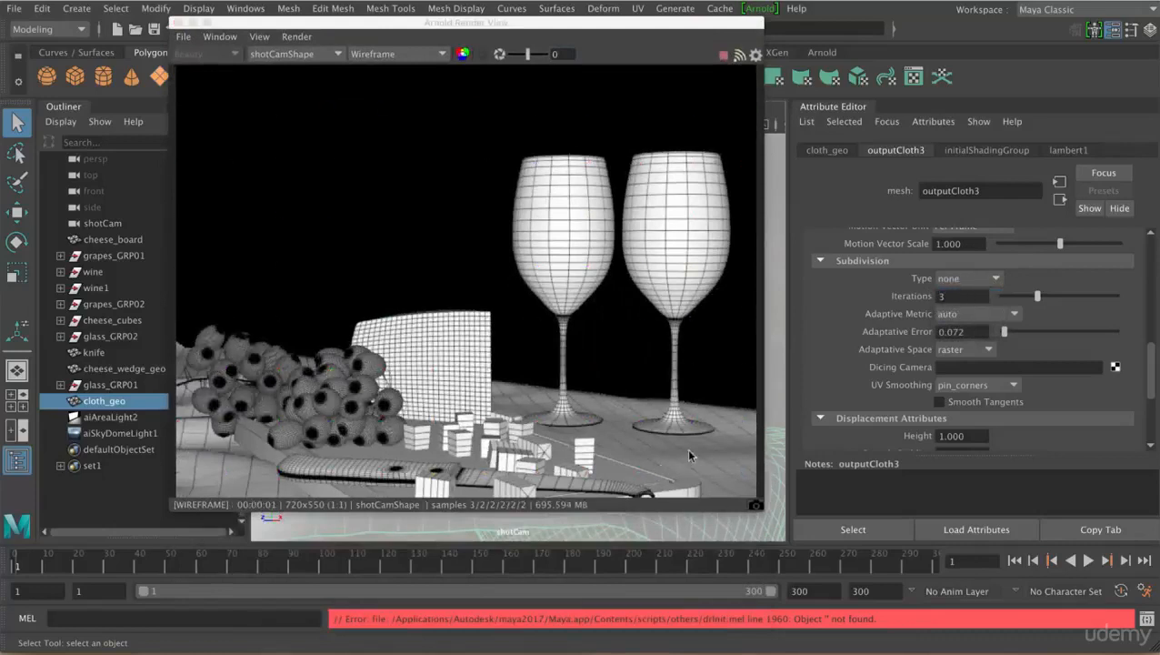
{"action": "left_click", "coordinate": [992, 280]}
{"action": "left_click", "coordinate": [987, 316]}
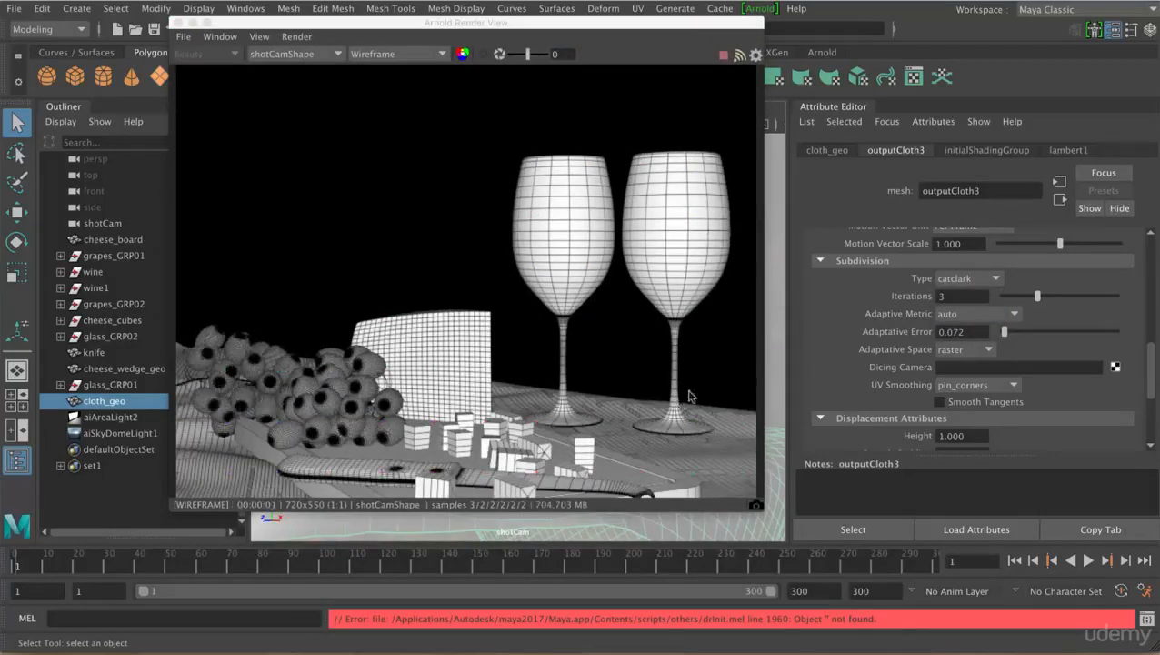
- Set the cloth's adaptive error to 0 and try 2 subdivision iterations before returning to 3
{"action": "left_click_drag", "start_coordinate": [1037, 300], "coordinate": [997, 331]}
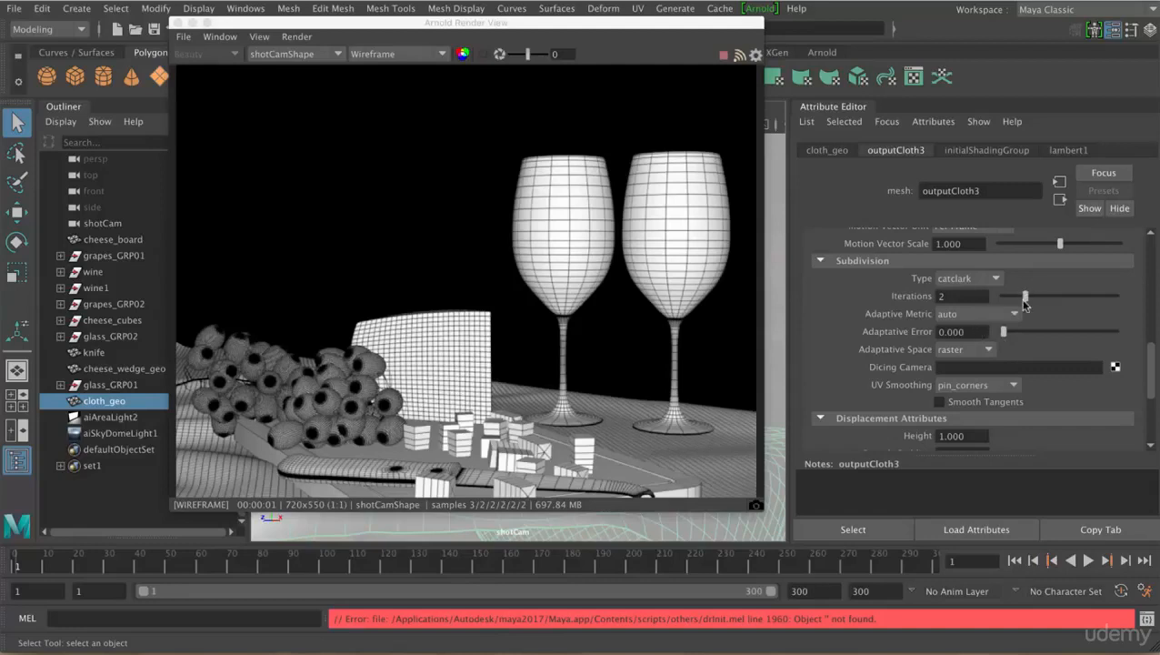
{"action": "left_click_drag", "start_coordinate": [1024, 299], "coordinate": [1027, 298]}
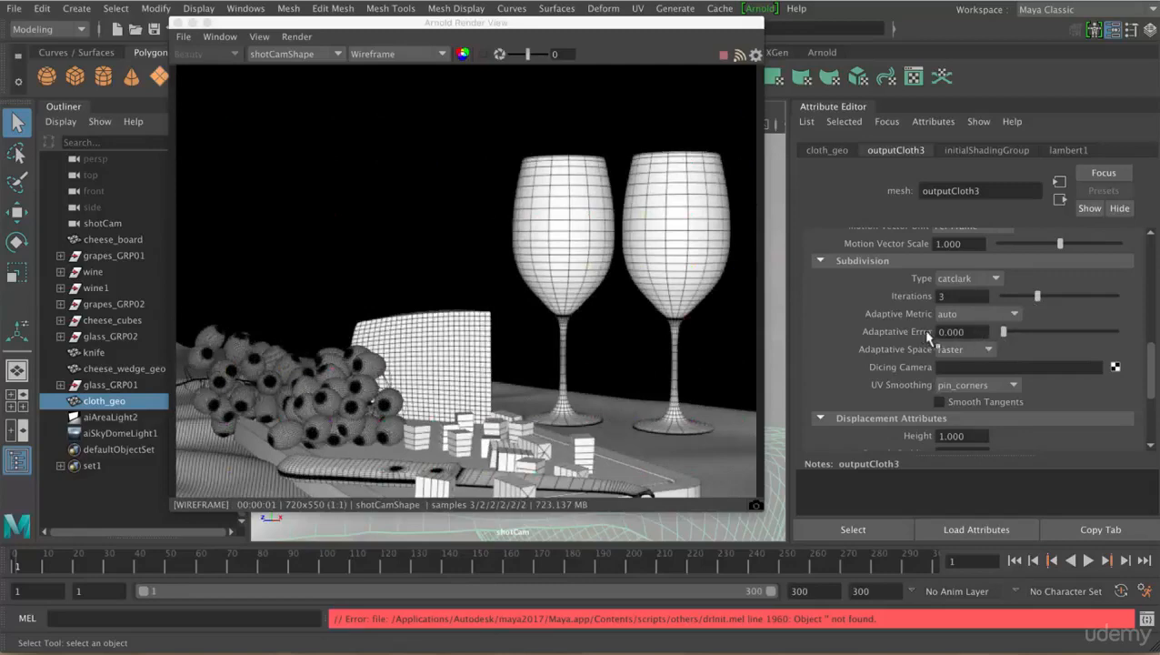
- Try adaptive error values of 0.435, 0.145 and 0.072 on the cloth mesh
{"action": "left_click_drag", "start_coordinate": [1005, 335], "coordinate": [1007, 335]}
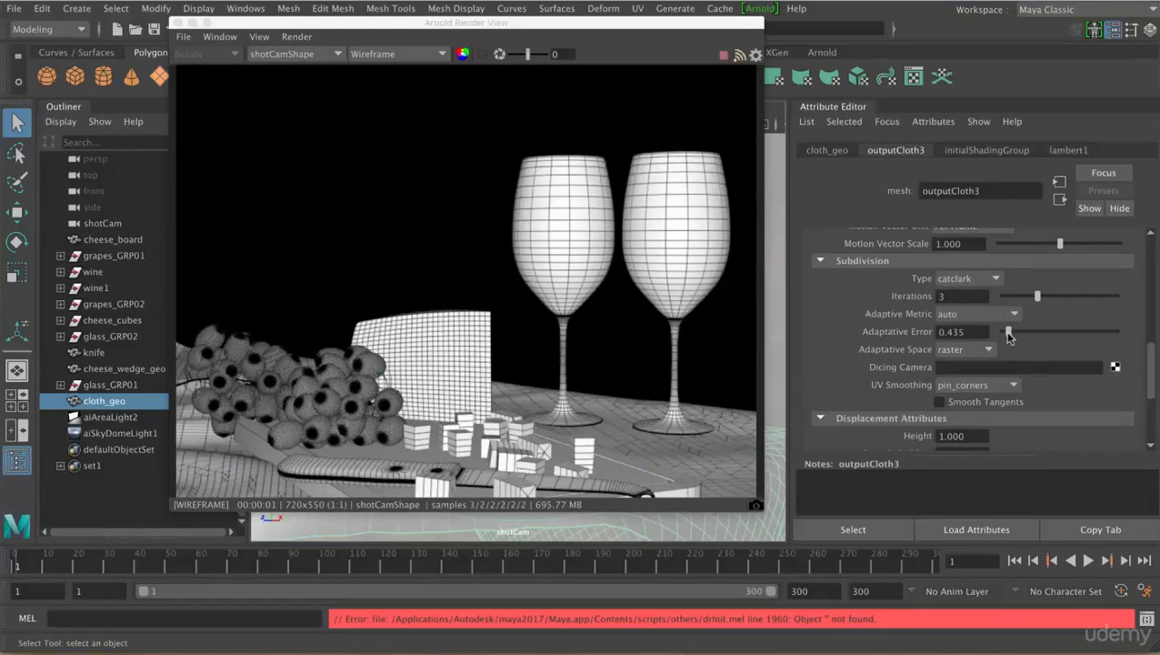
{"action": "left_click_drag", "start_coordinate": [1007, 331], "coordinate": [1004, 334]}
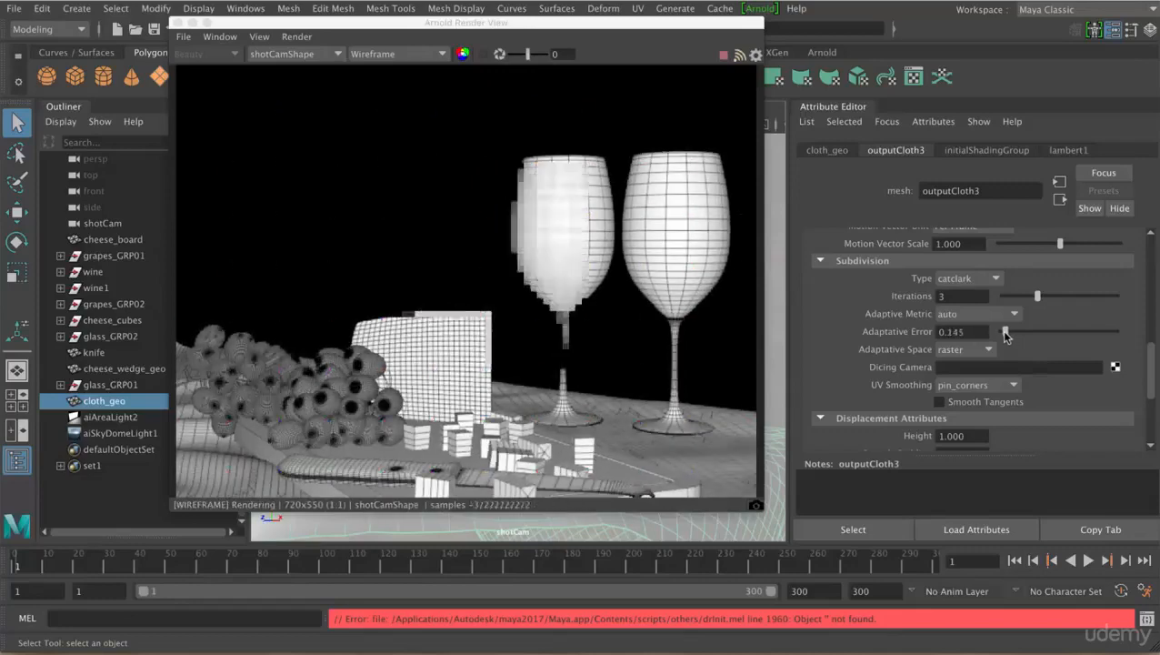
{"action": "left_click_drag", "start_coordinate": [1005, 334], "coordinate": [1004, 335]}
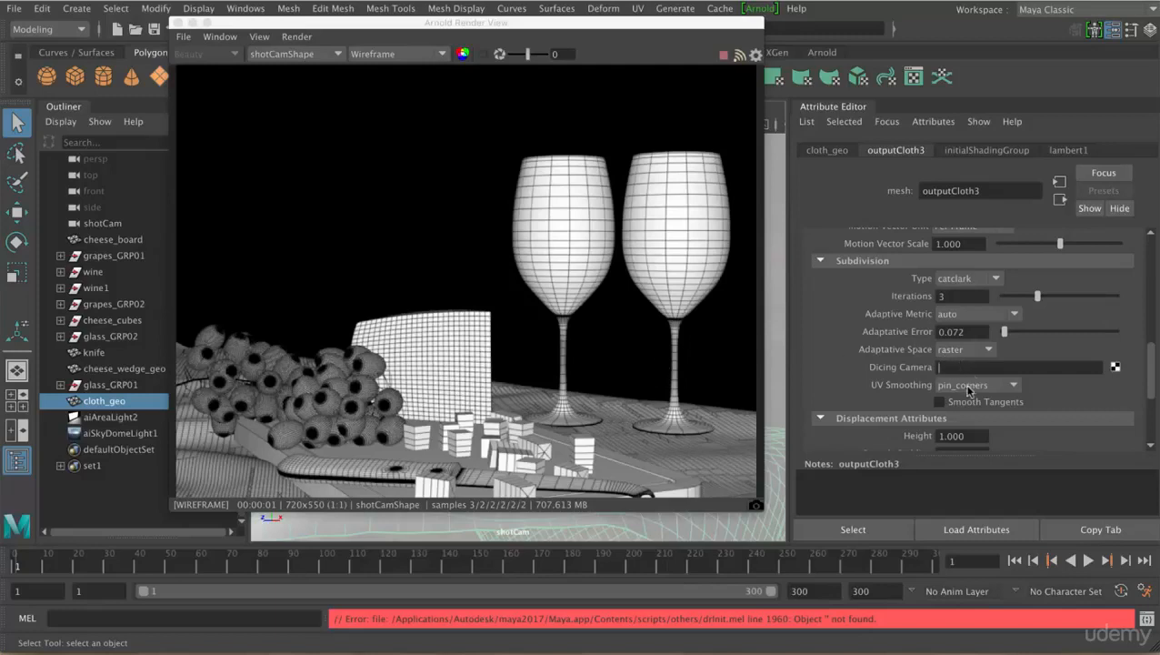
- Switch the cloth's adaptive metric to edge_length and raise its adaptive error to 1.522 and on to 10
{"action": "left_click", "coordinate": [995, 314]}
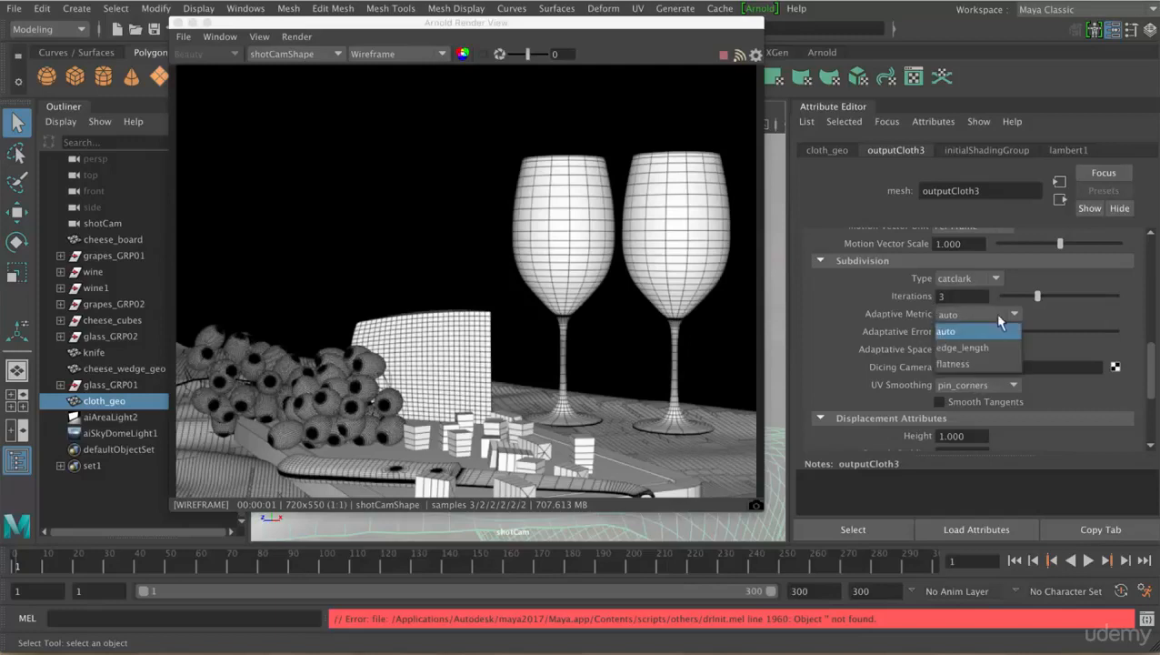
{"action": "left_click", "coordinate": [963, 348]}
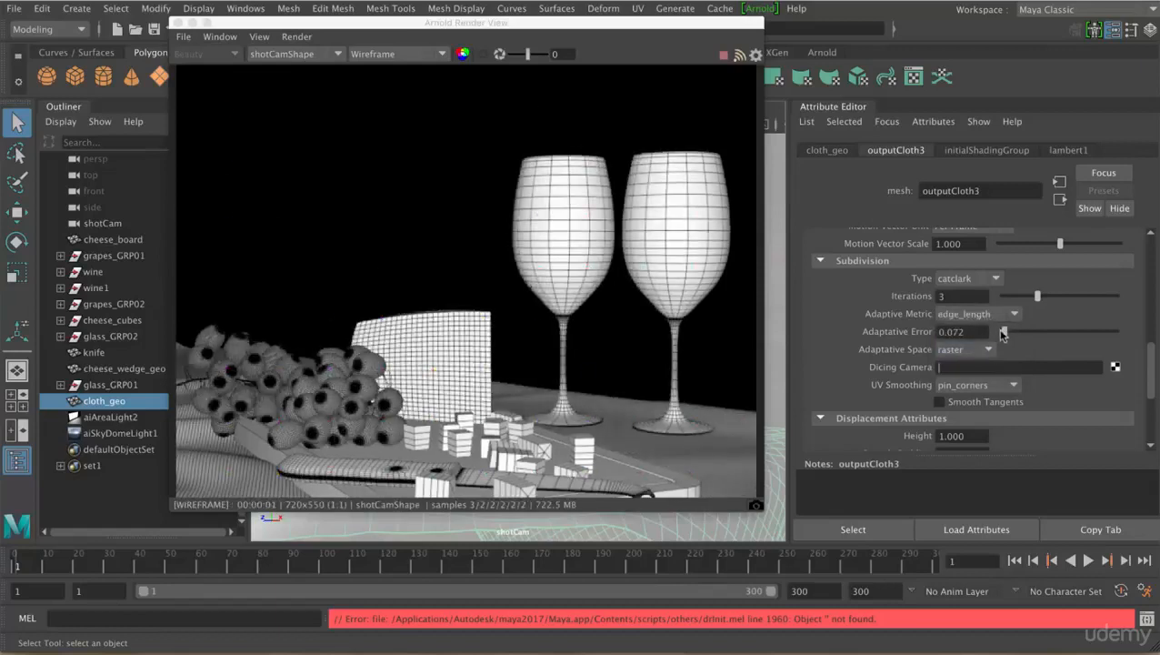
{"action": "mouse_move", "coordinate": [1004, 332]}
{"action": "left_mouse_down"}
{"action": "mouse_move", "coordinate": [1055, 335]}
{"action": "mouse_move", "coordinate": [1005, 337]}
{"action": "mouse_move", "coordinate": [1016, 340]}
{"action": "left_mouse_up"}
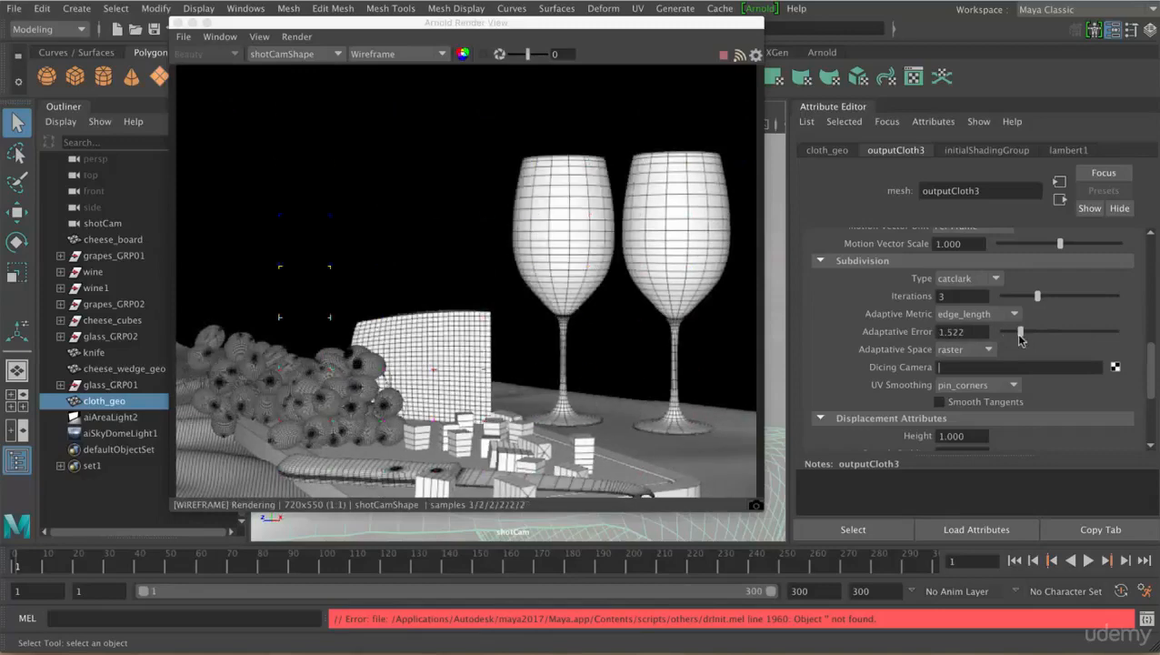
{"action": "left_click_drag", "start_coordinate": [1015, 340], "coordinate": [1156, 339]}
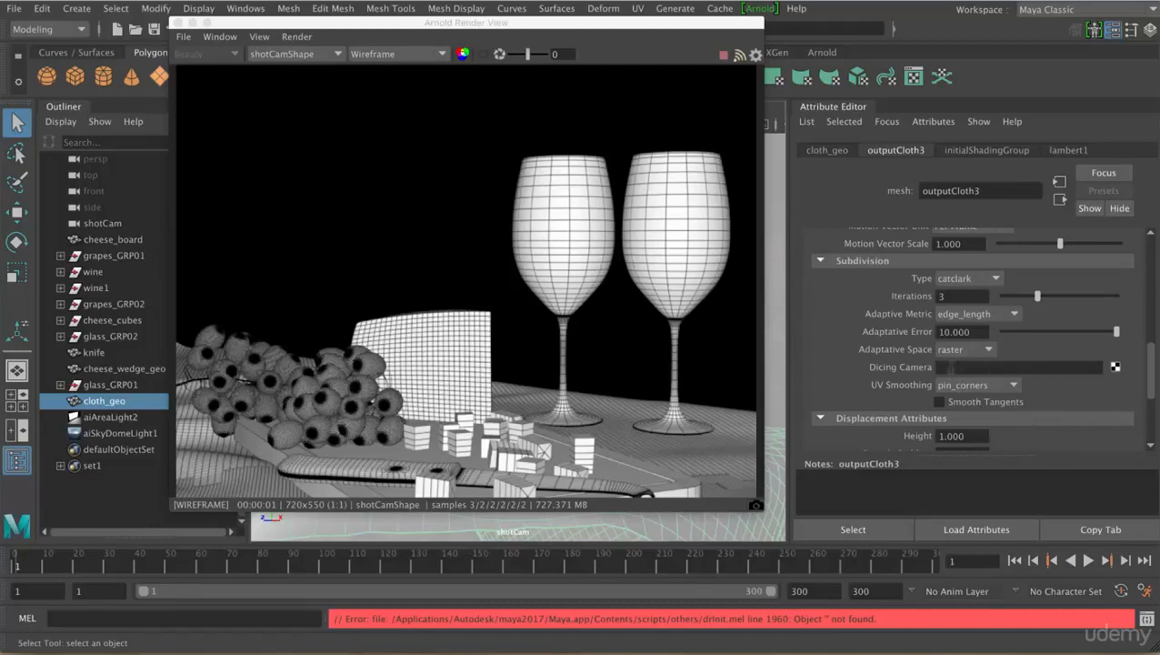
{"action": "left_click", "coordinate": [951, 388]}
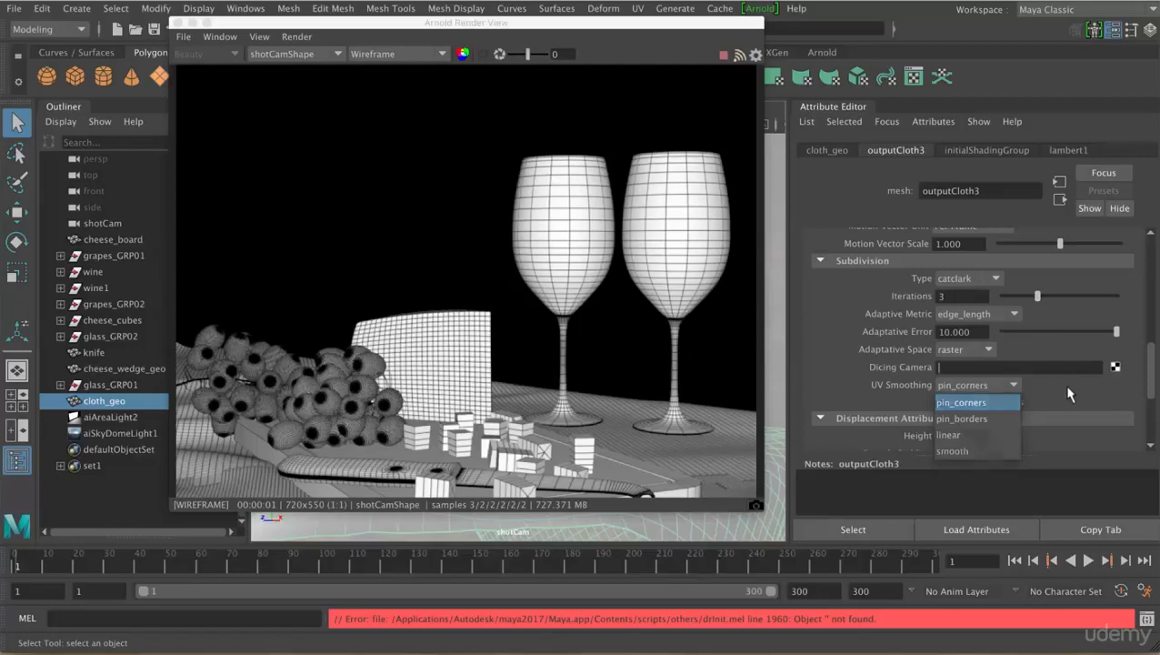
{"action": "left_click", "coordinate": [1038, 412]}
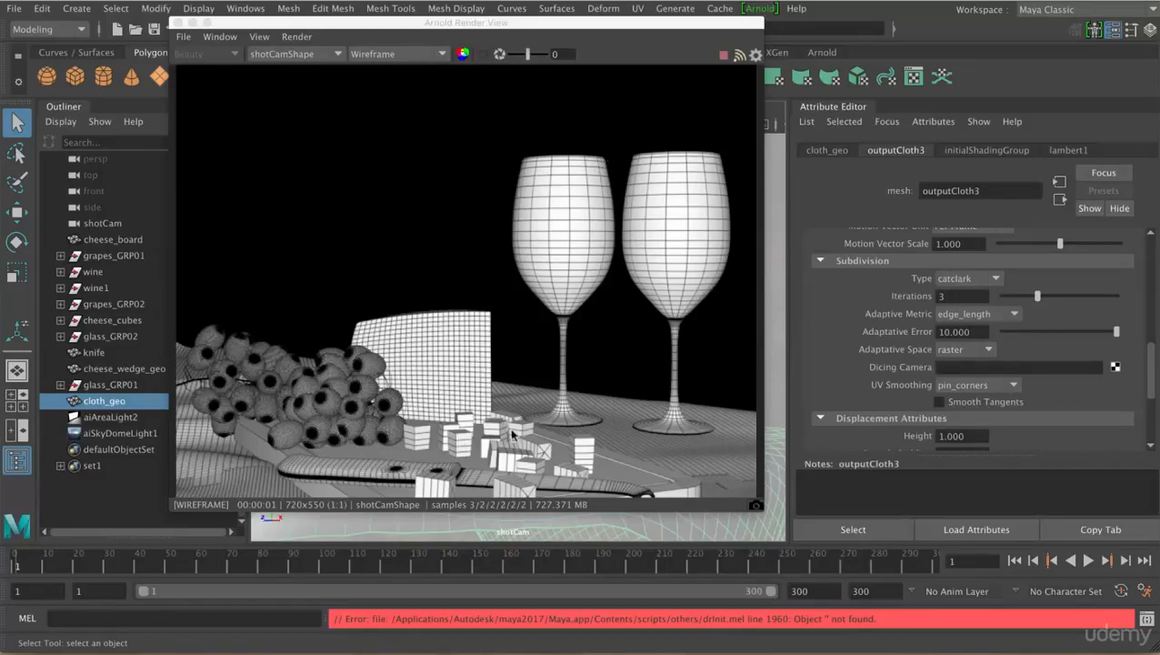
- Set the cloth's adaptive error to 0 and its adaptive metric to auto, and close the render view
{"action": "left_click_drag", "start_coordinate": [1062, 329], "coordinate": [1011, 333]}
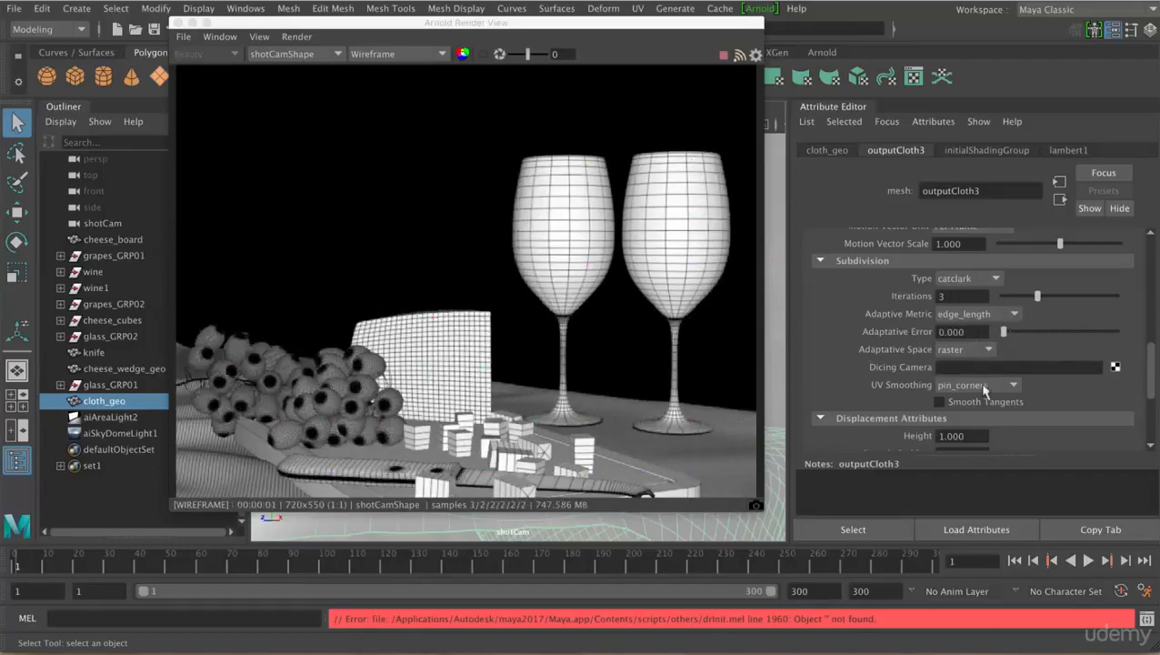
{"action": "left_click", "coordinate": [1016, 316]}
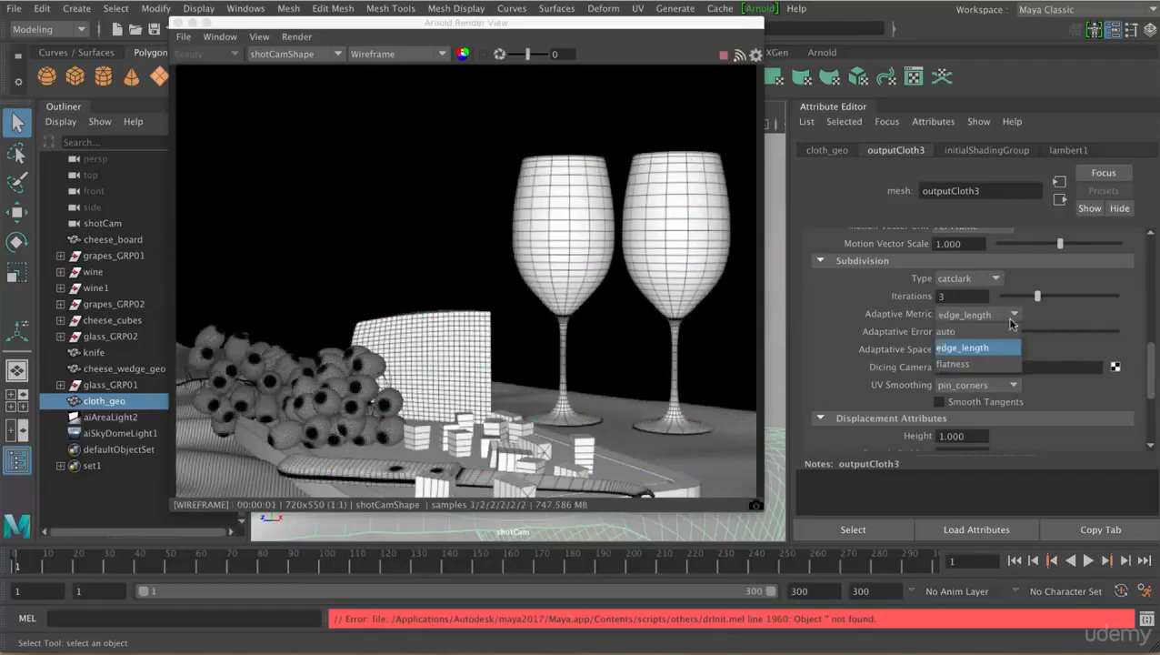
{"action": "left_click", "coordinate": [964, 336]}
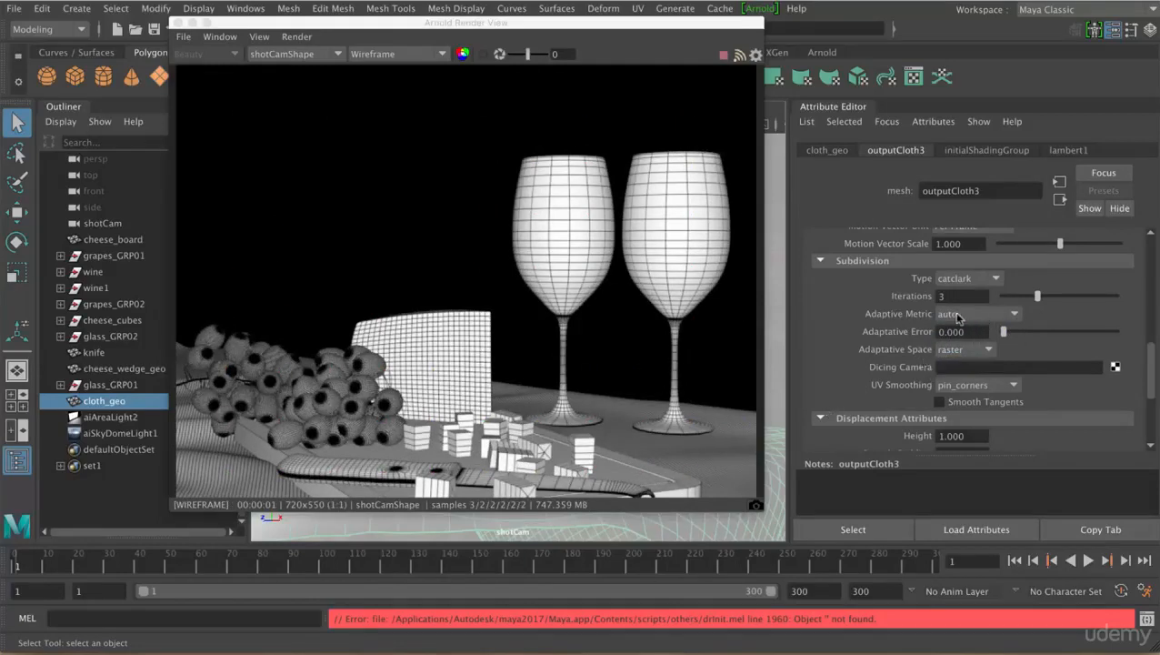
{"action": "left_click", "coordinate": [998, 315]}
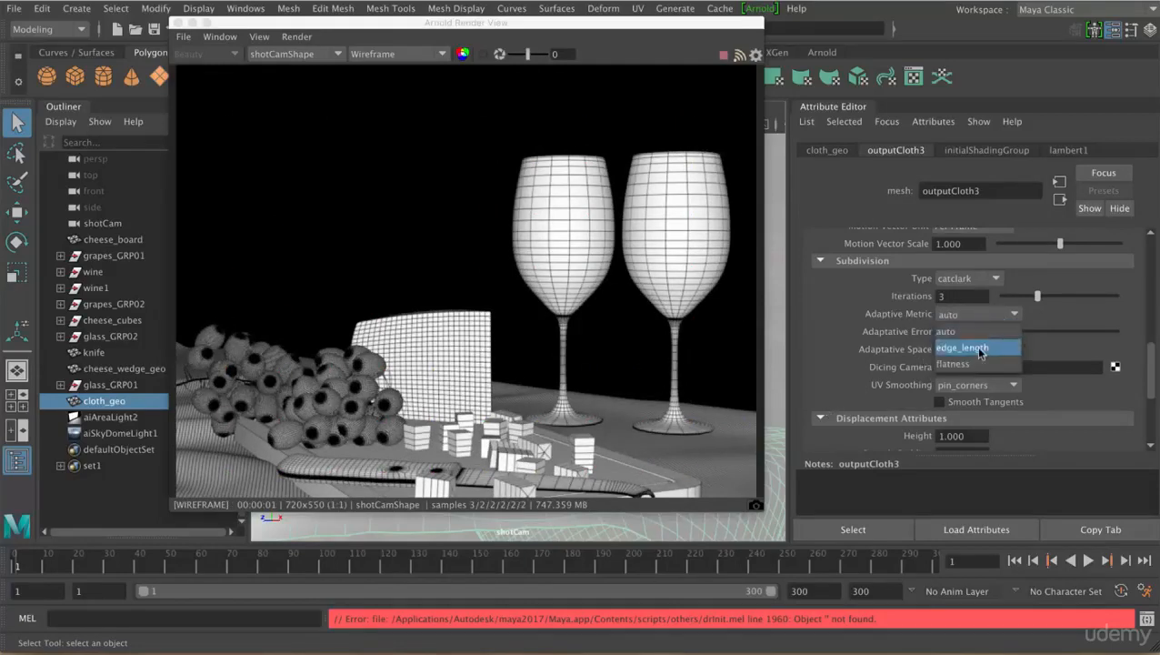
{"action": "left_click", "coordinate": [1146, 367]}
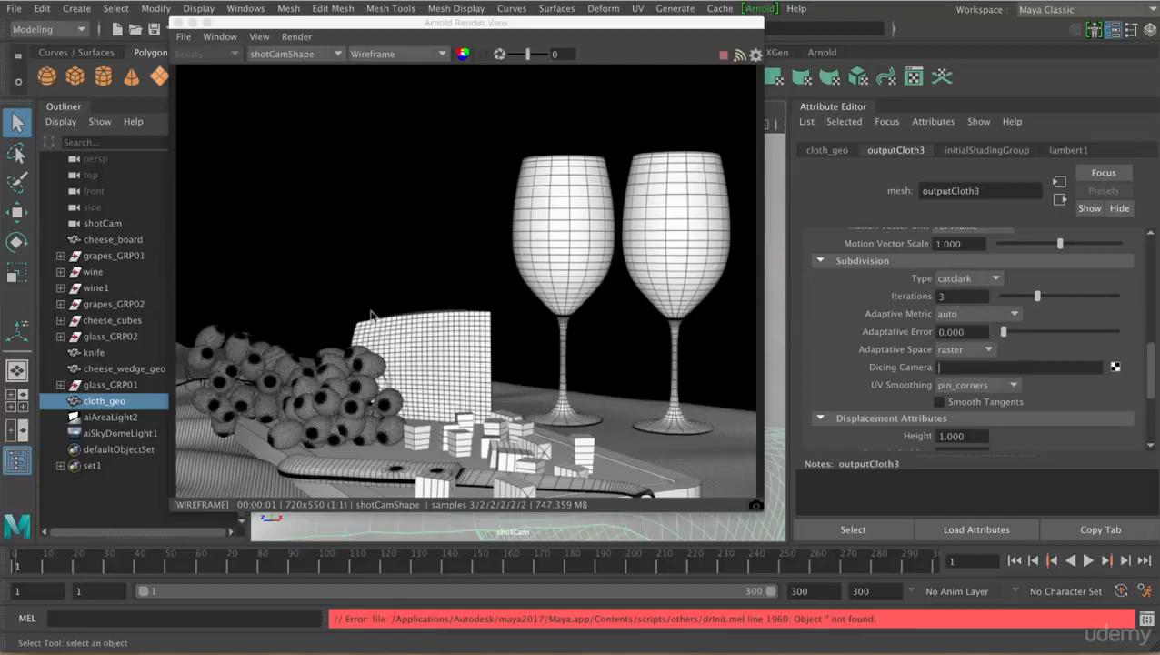
{"action": "left_click", "coordinate": [179, 21]}
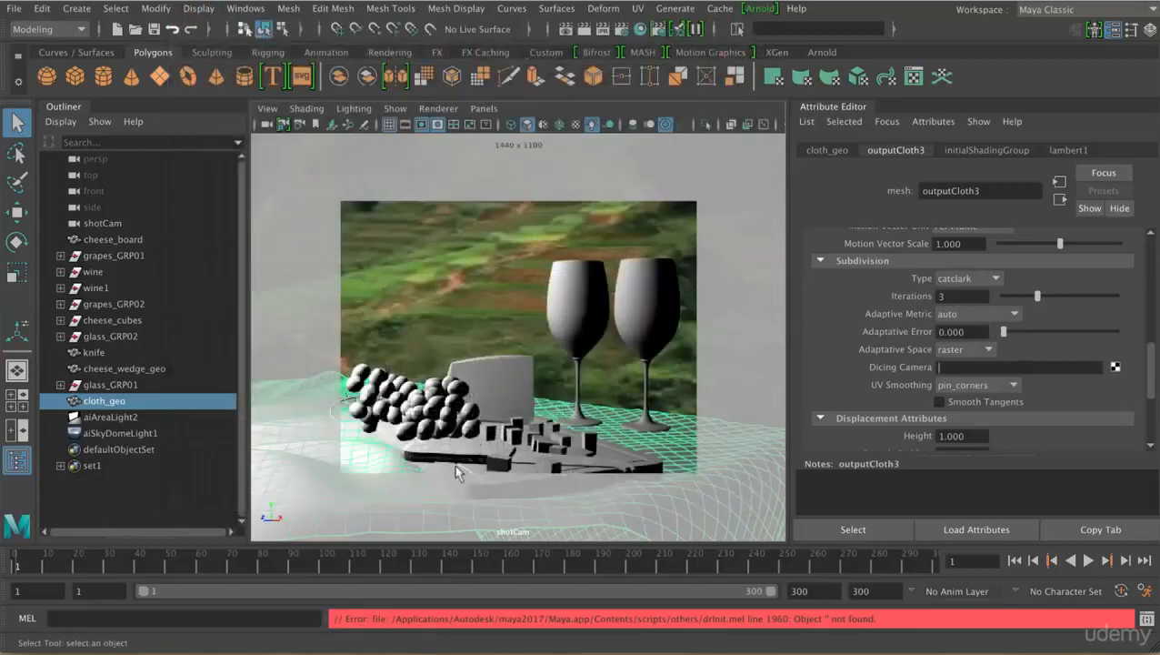
- Select the grape stem mesh in the viewport, set its subdivision type to catclark and increase its iterations
{"action": "left_click", "coordinate": [352, 404]}
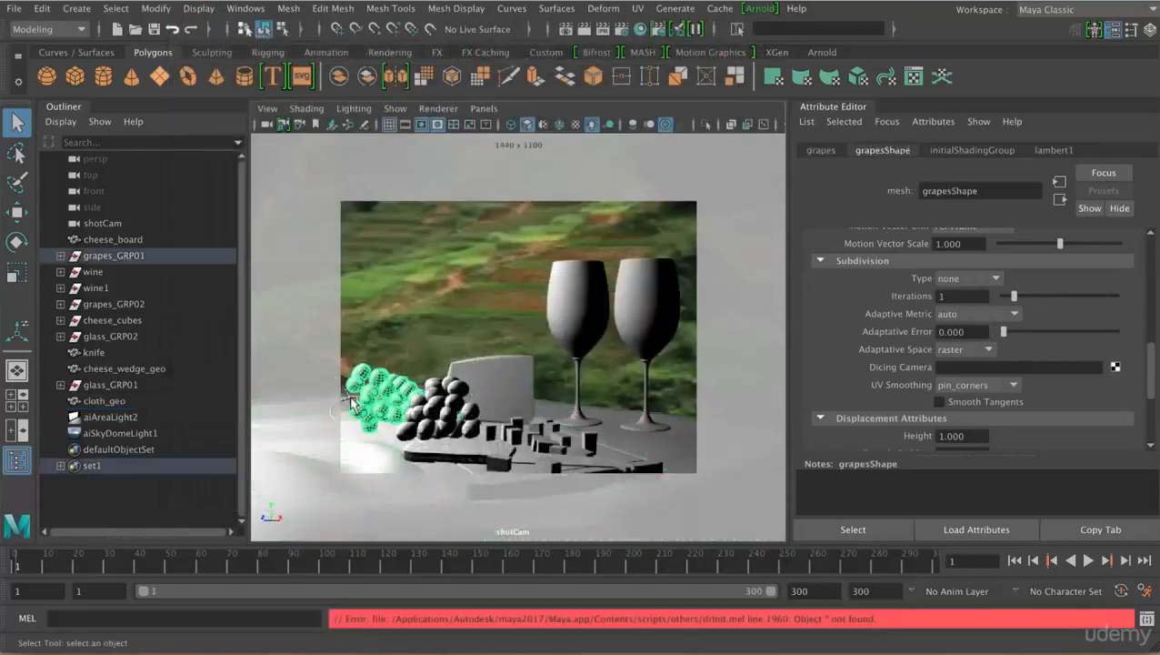
{"action": "left_click", "coordinate": [350, 397]}
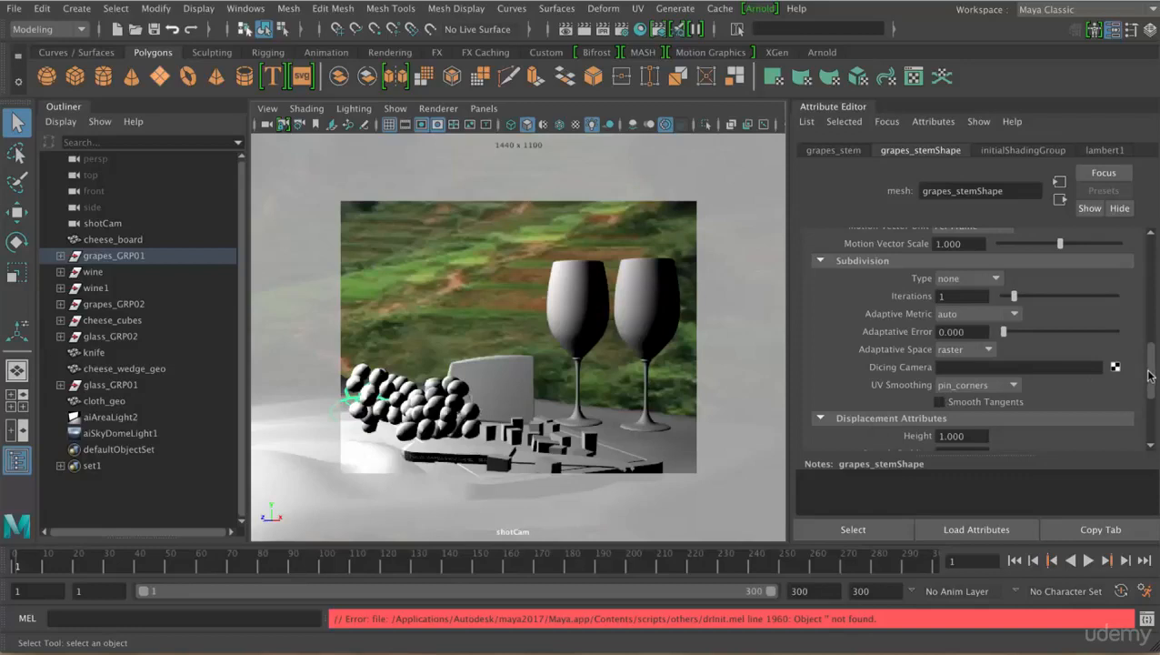
{"action": "scroll", "coordinate": [1147, 375], "scroll_direction": "down", "scroll_amount": 1}
{"action": "left_click", "coordinate": [993, 255]}
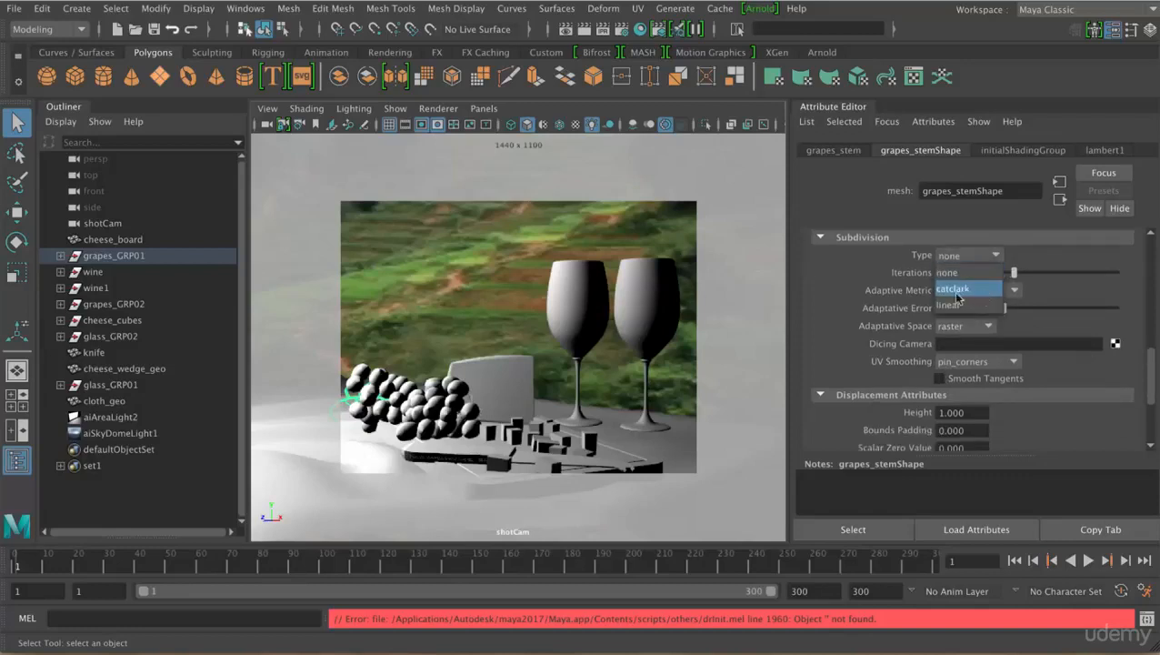
{"action": "left_click", "coordinate": [963, 291]}
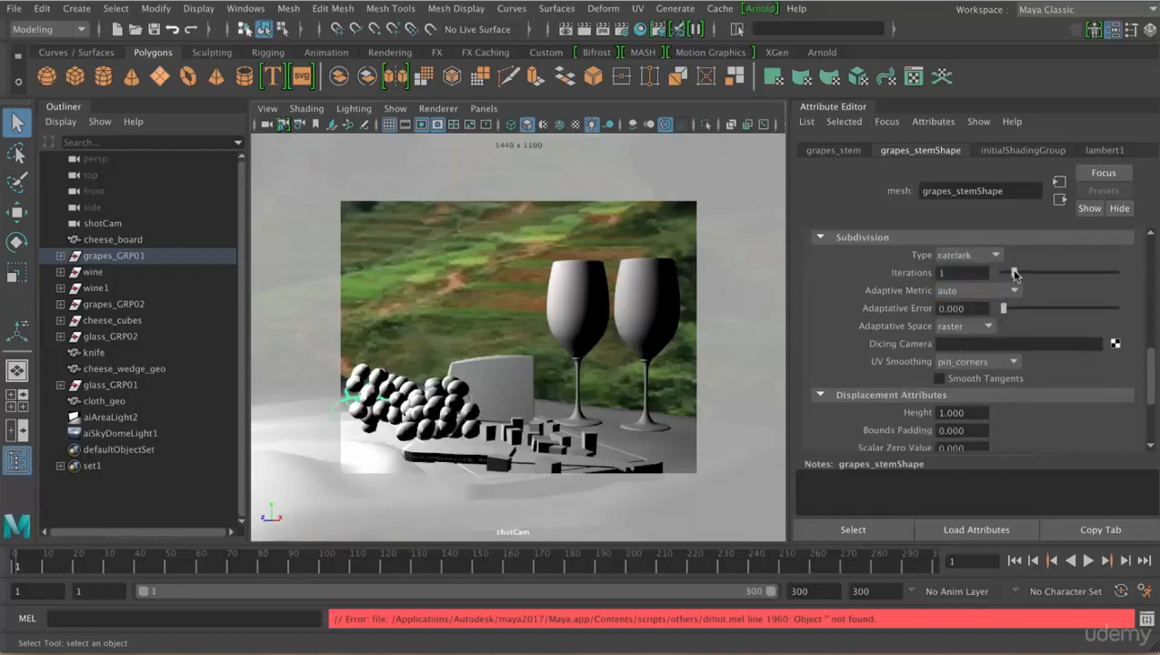
{"action": "left_click_drag", "start_coordinate": [1013, 272], "coordinate": [1025, 272]}
{"action": "left_click", "coordinate": [382, 266]}
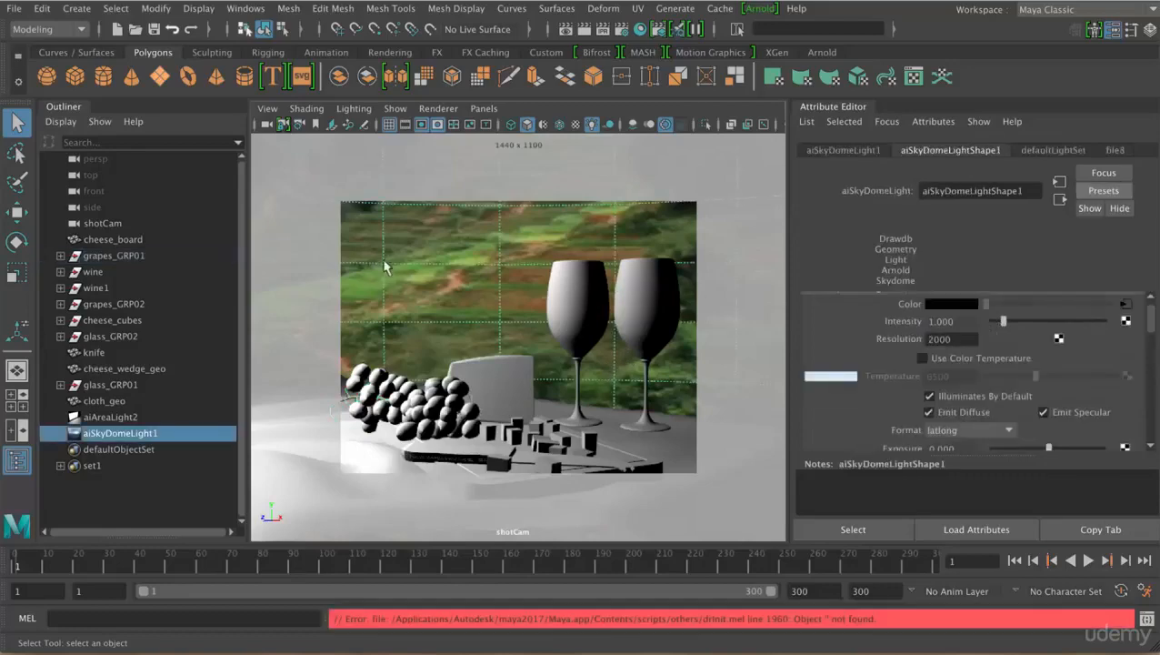